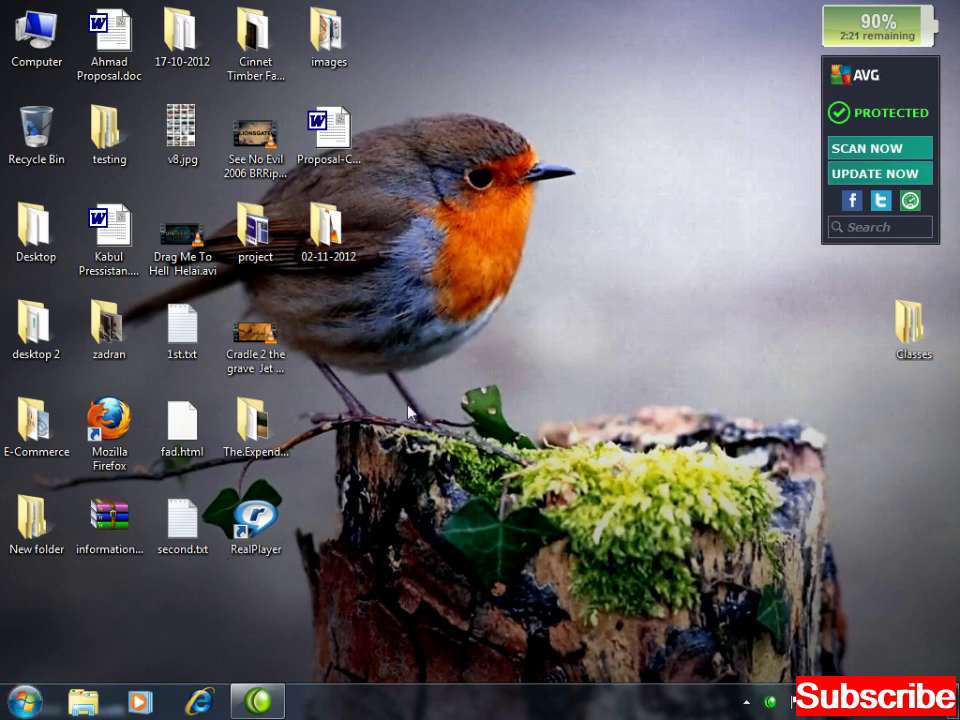
- Open the CR folder inside Classes, Morning, Term S from the desktop
double_click(907, 323)
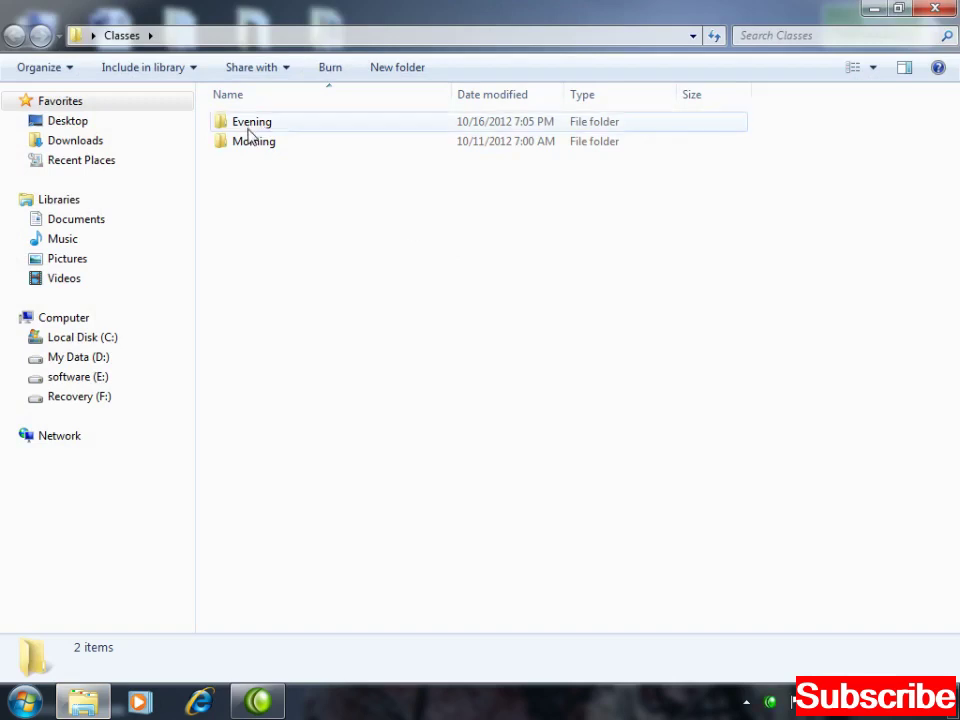
double_click(247, 143)
double_click(247, 124)
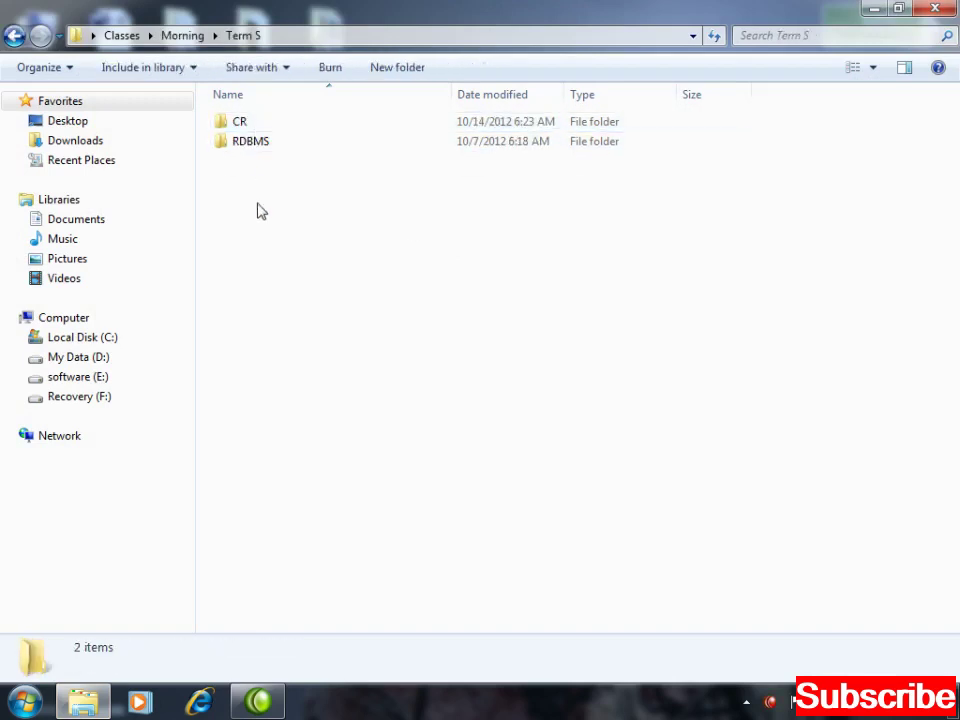
double_click(240, 122)
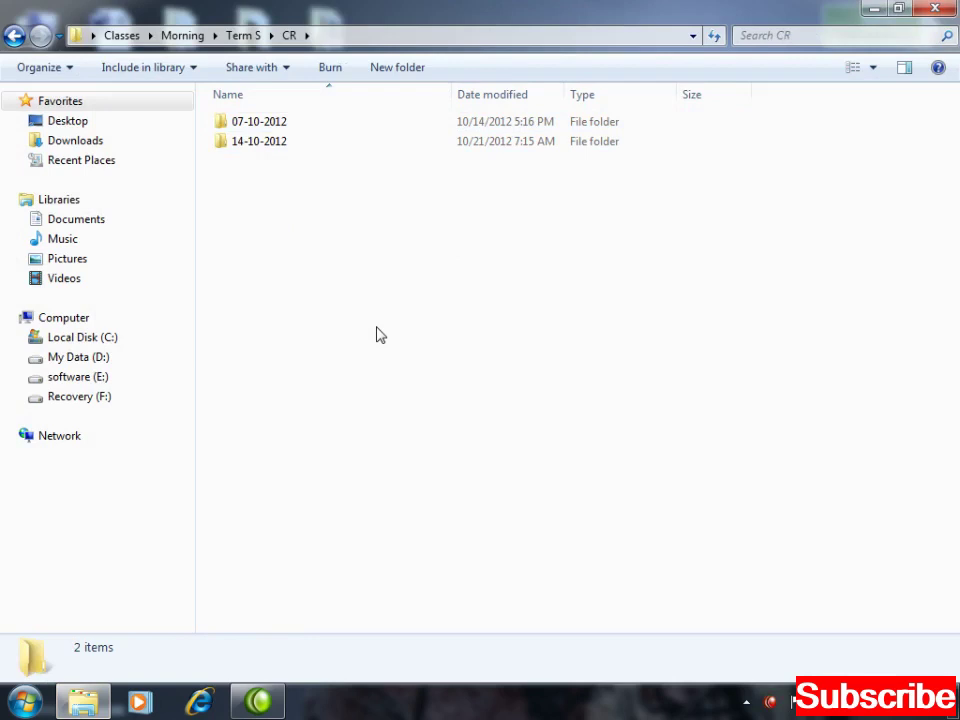
- Create a new folder named 04-11-2012 in the CR folder
key("ctrl+shift+n")
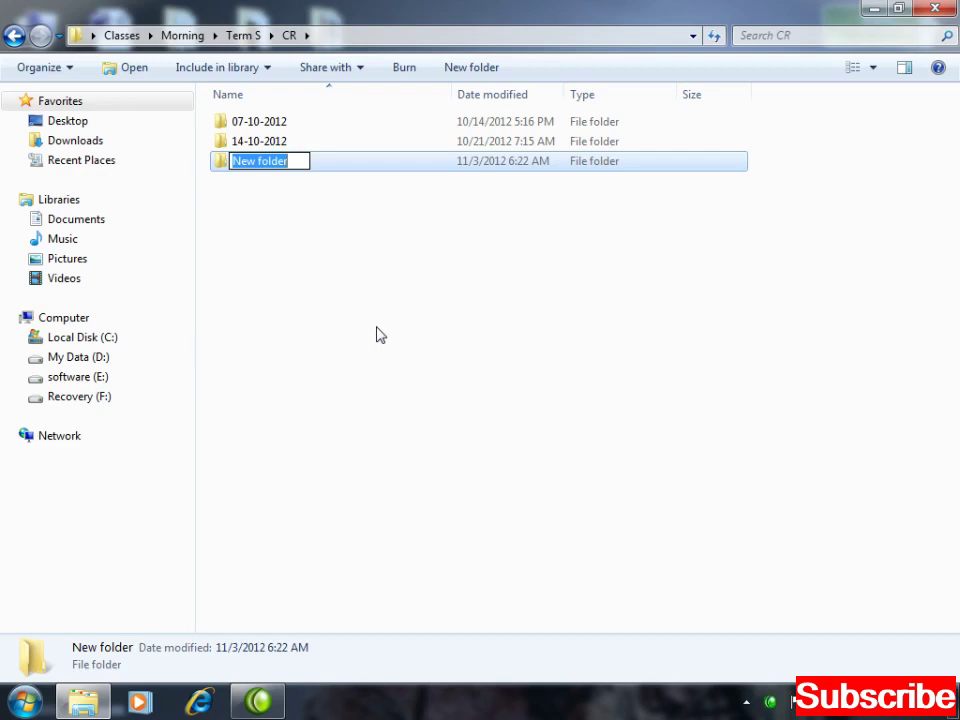
type("0")
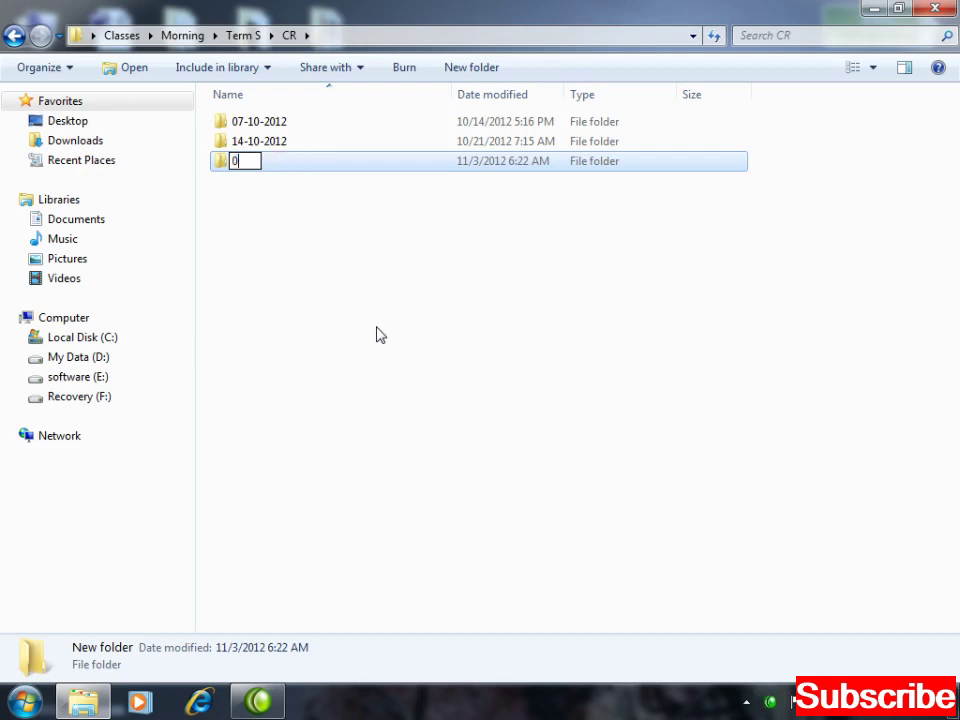
type("4-11-2012")
key("Return")
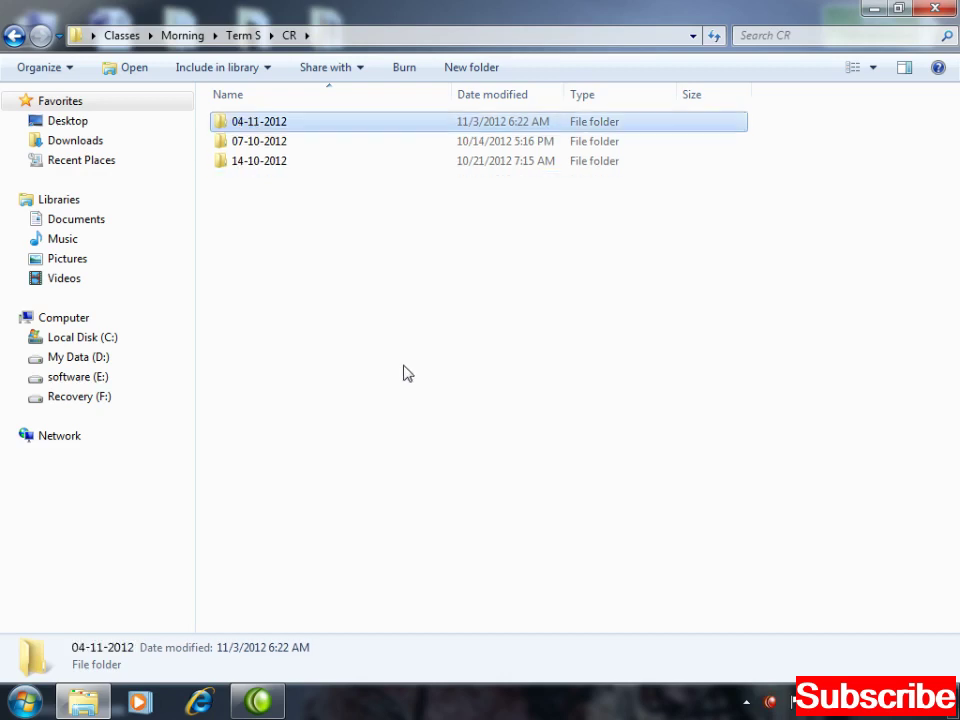
left_click(405, 372)
- Launch Microsoft Access and start a new blank database
key("super")
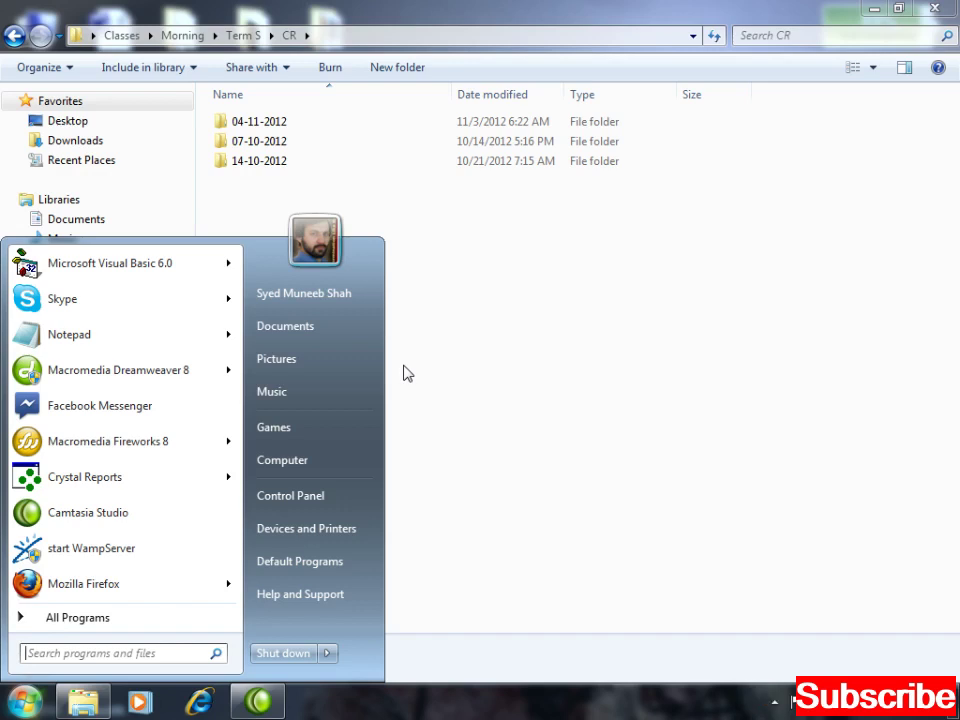
type("msaccess")
key("Return")
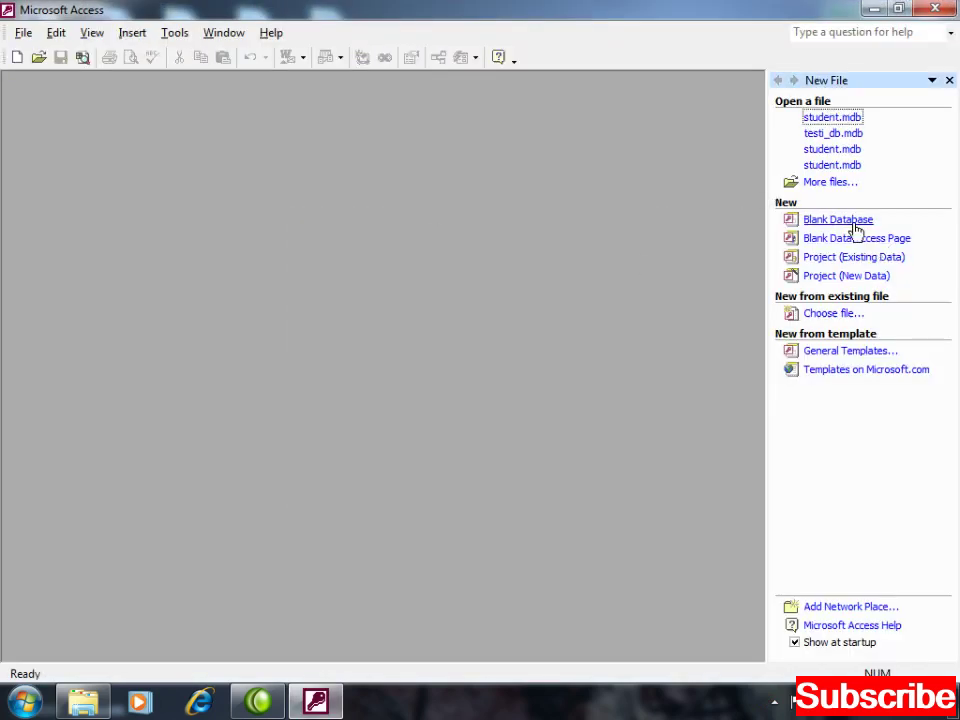
left_click(810, 220)
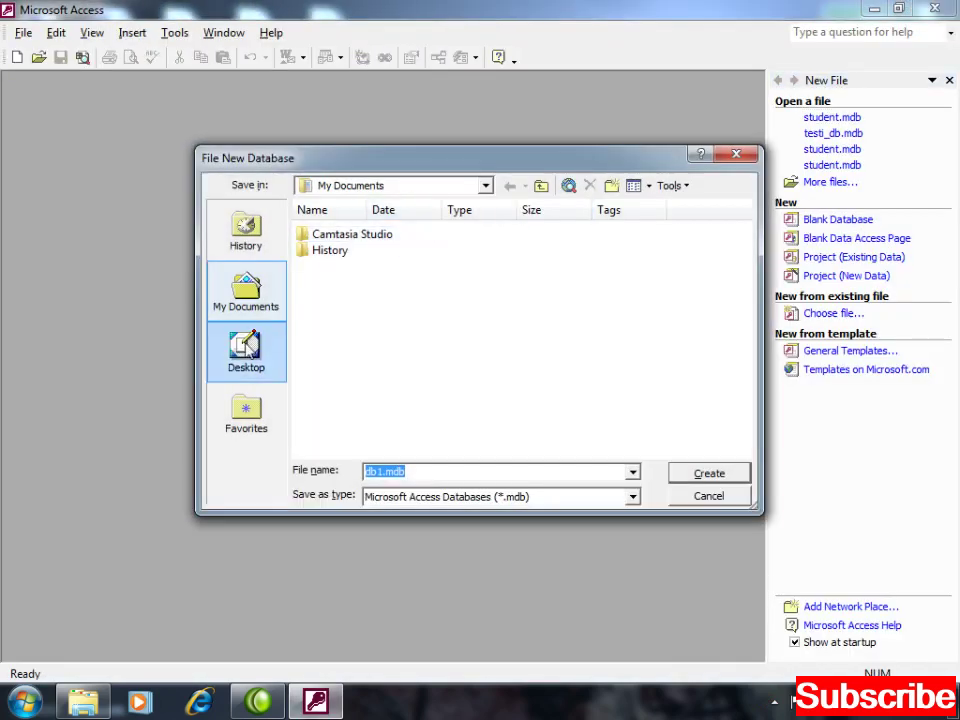
- Set the new database's save location to the 04-11-2012 folder under Desktop, Classes, Morning, Term S, CR
left_click(246, 352)
key("c")
key("c")
key("c")
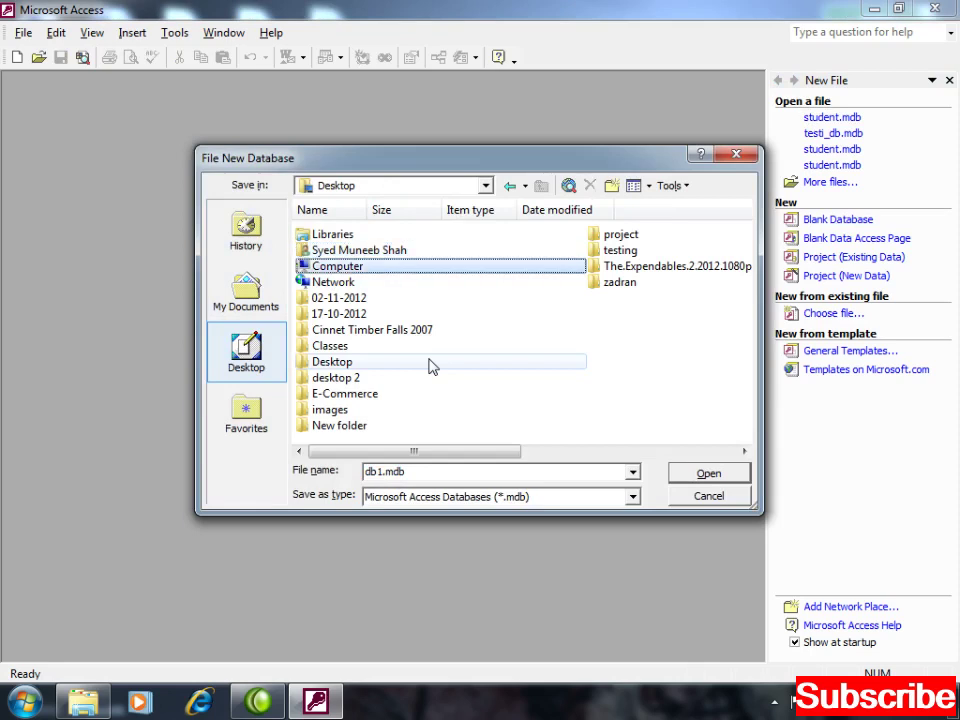
key("Return")
key("m")
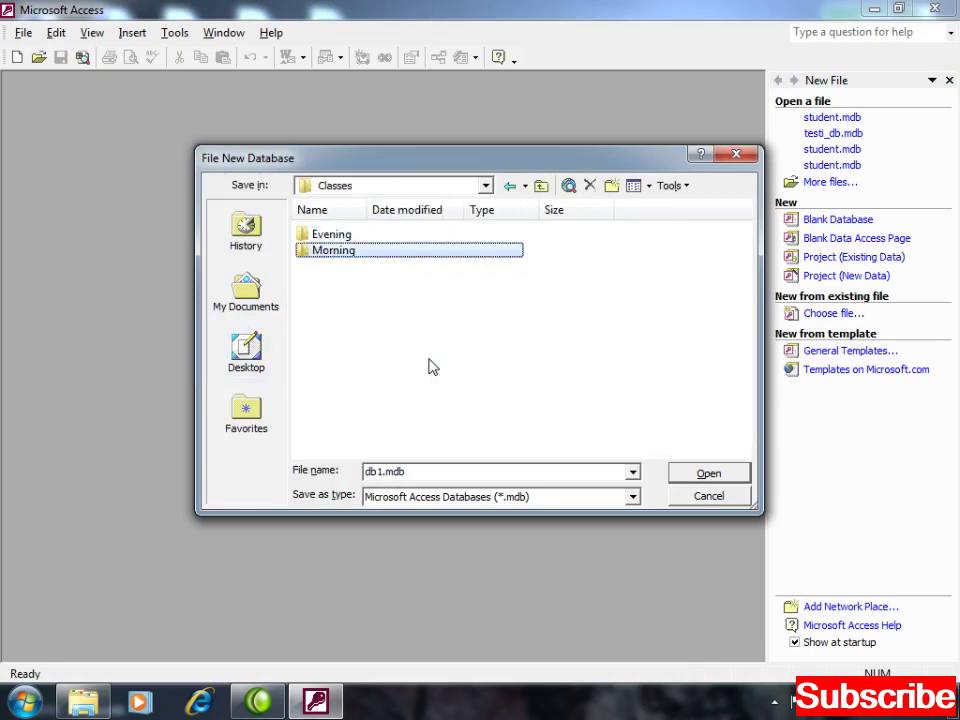
key("Return")
key("Return")
key("Return")
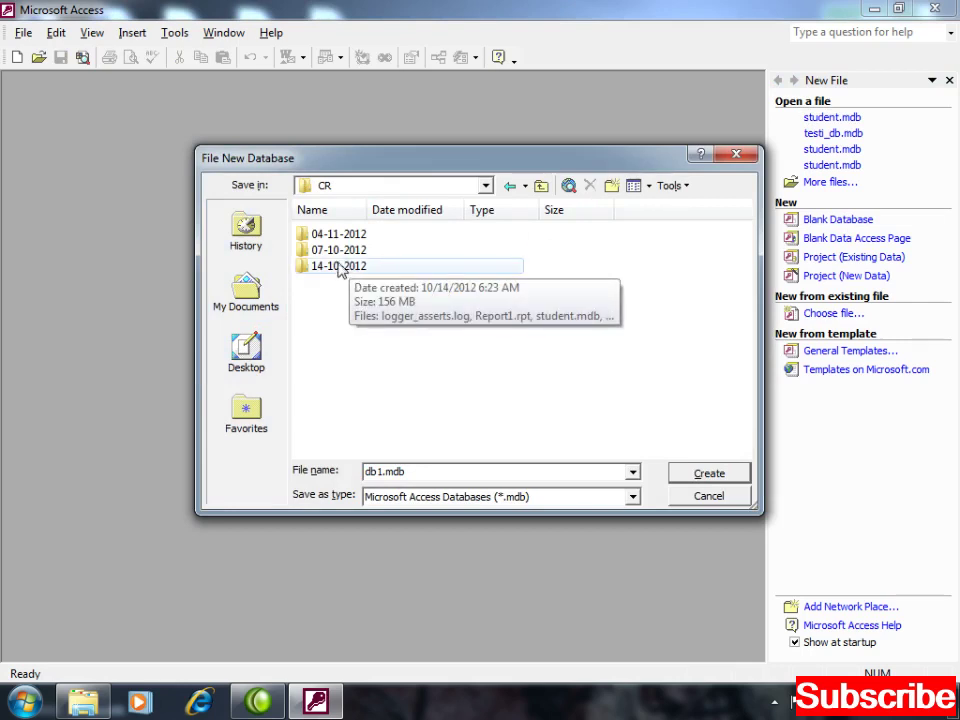
key("0")
key("Return")
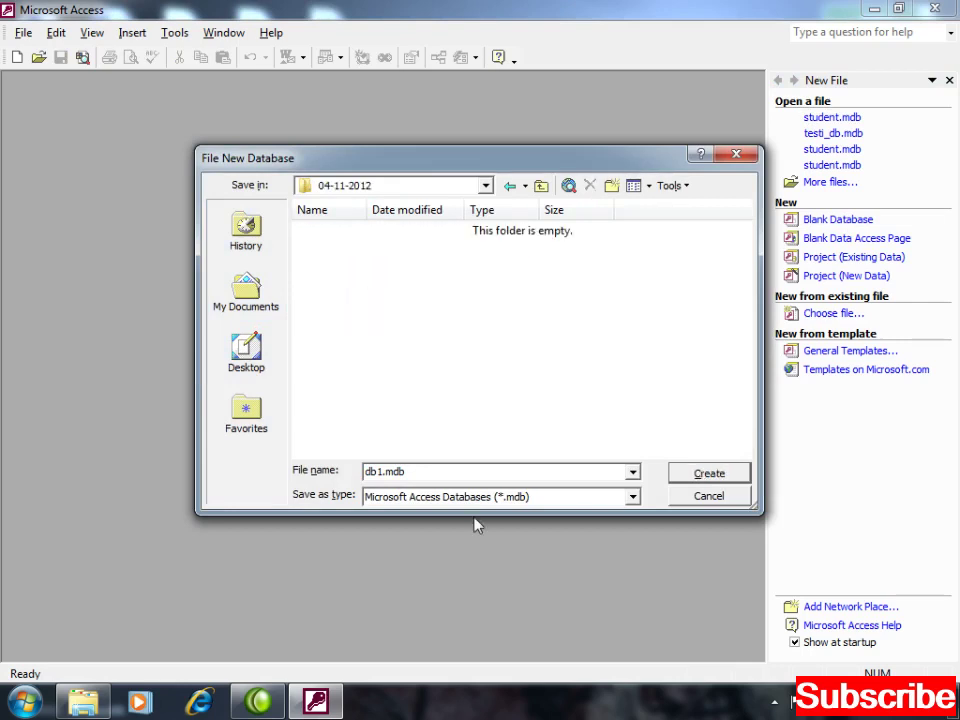
- Name the database file employee and create it
double_click(431, 471)
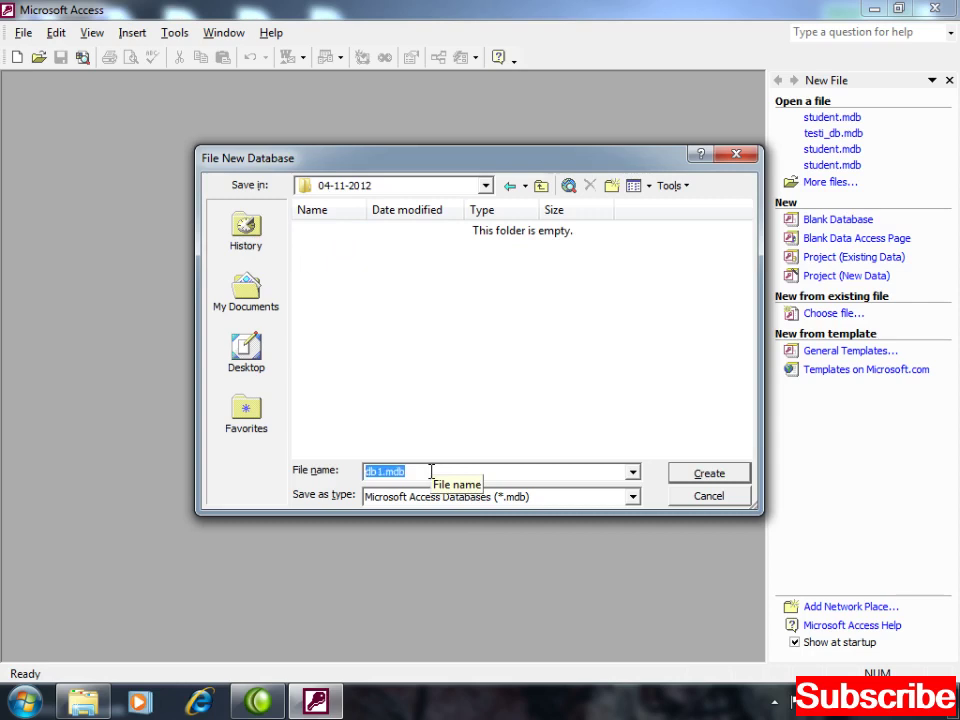
type("employee")
key("Return")
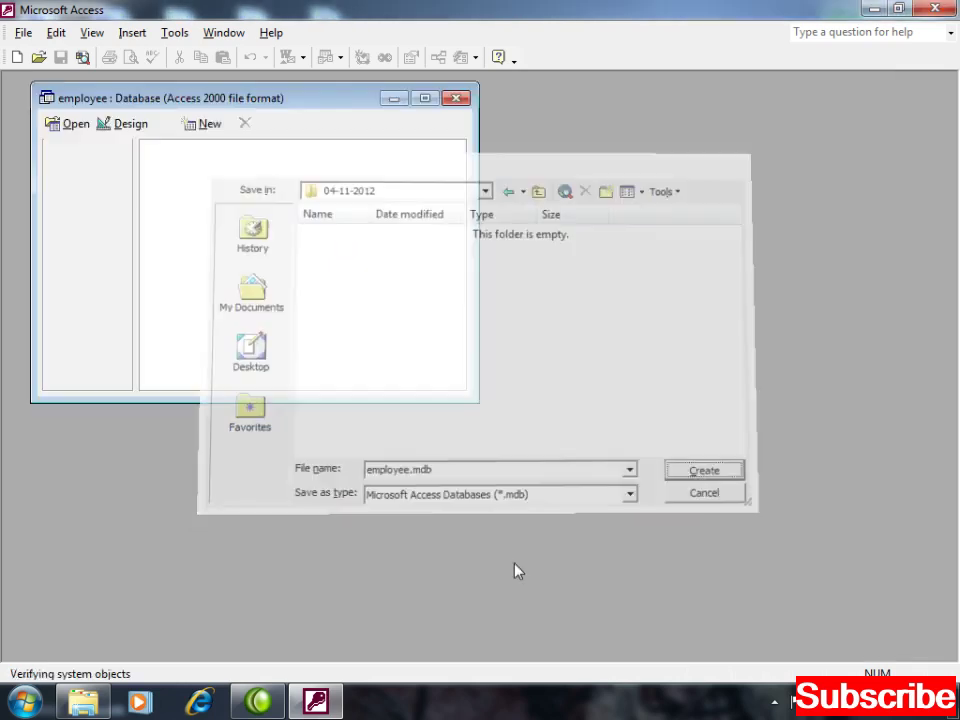
- Start a new table in Design view and add the field eid with data type Number
double_click(199, 150)
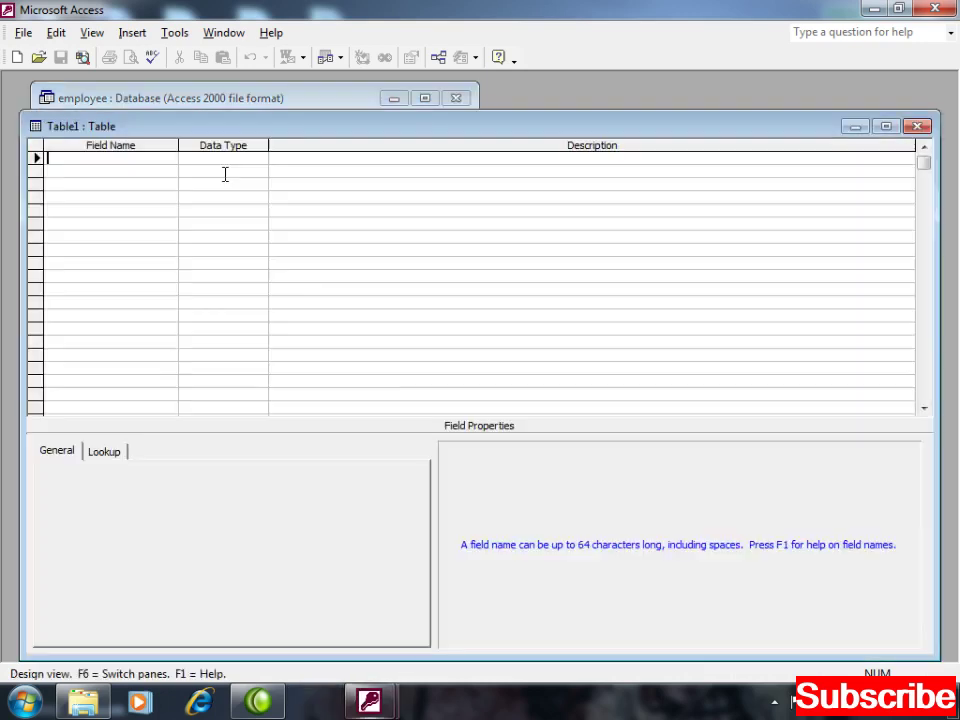
type("eid")
key("Tab")
type("n")
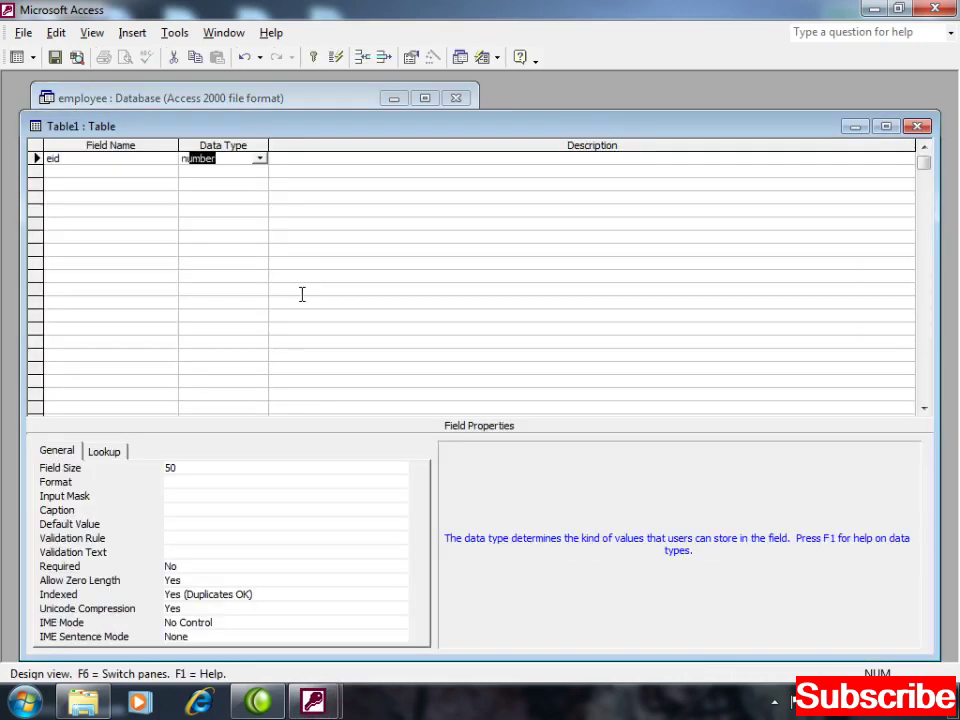
key("Tab")
key("Tab")
- Add the field ename as Text and the field sal as Number to the table design
type("ename")
key("Tab")
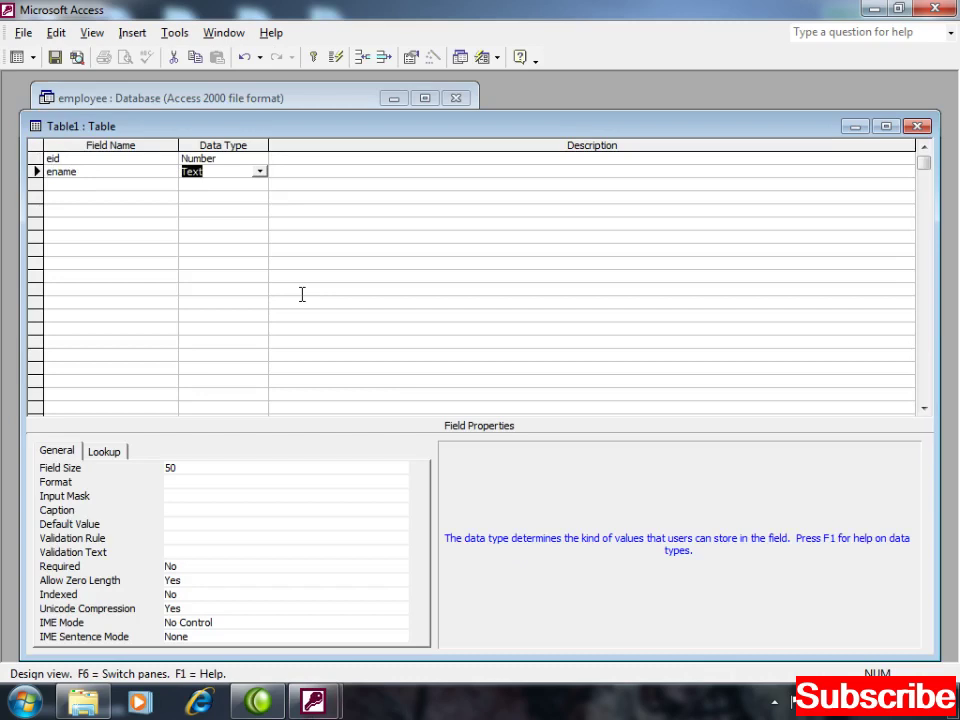
key("Tab")
key("Tab")
type("sal")
key("Tab")
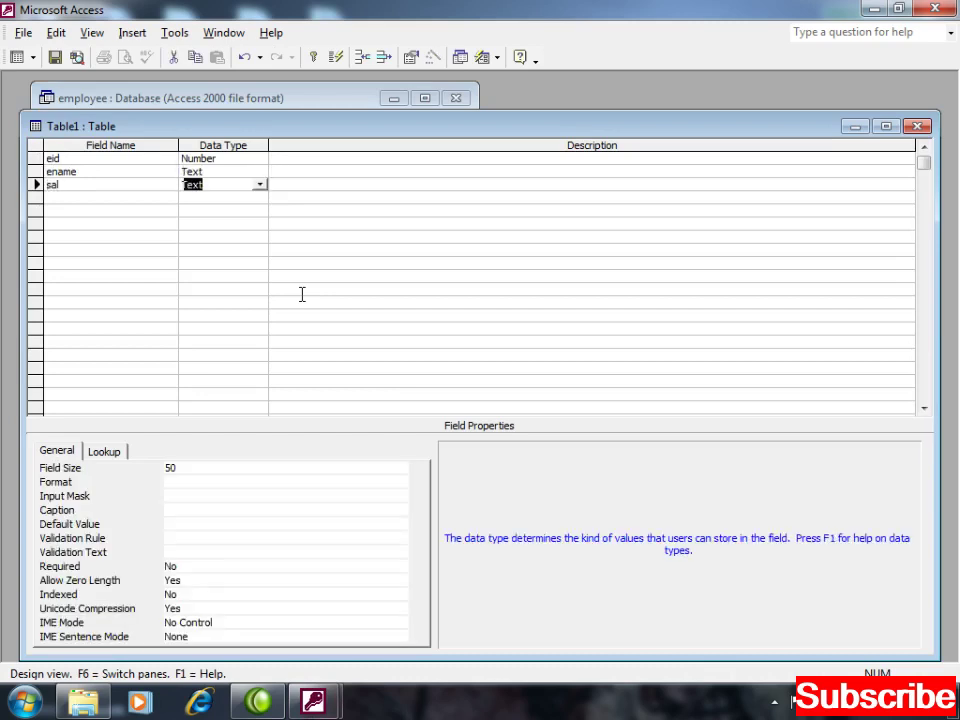
type("n")
key("Tab")
key("Tab")
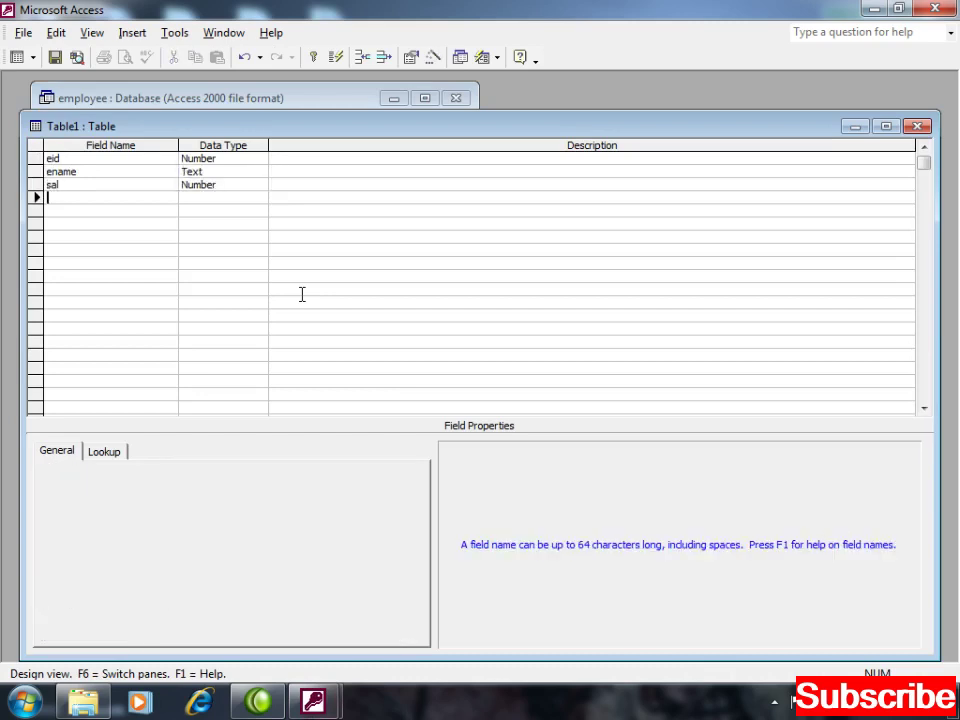
- Add the fields comm as Number, mgr as Text and deptno as Number to the table design
type("comm")
key("Tab")
type("n")
key("Tab")
key("Tab")
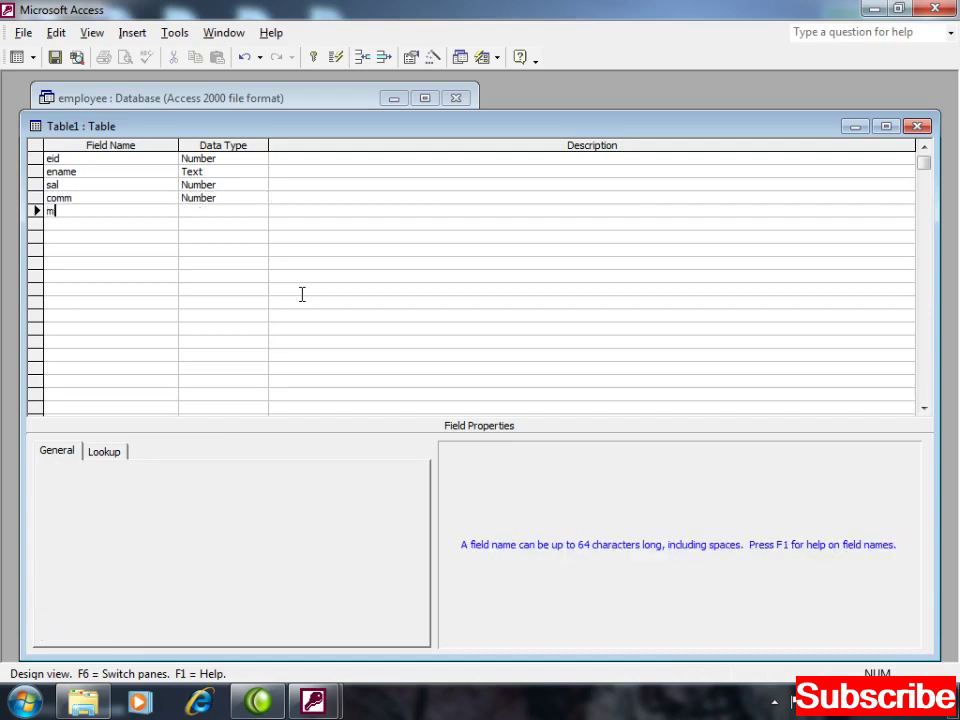
key("Tab")
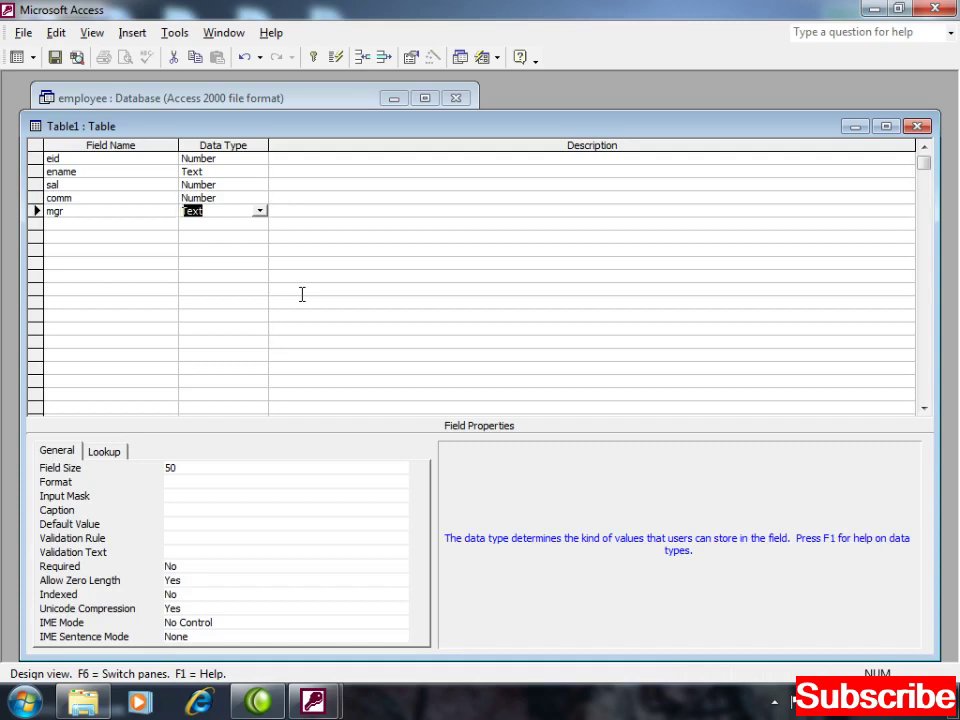
key("Tab")
key("Tab")
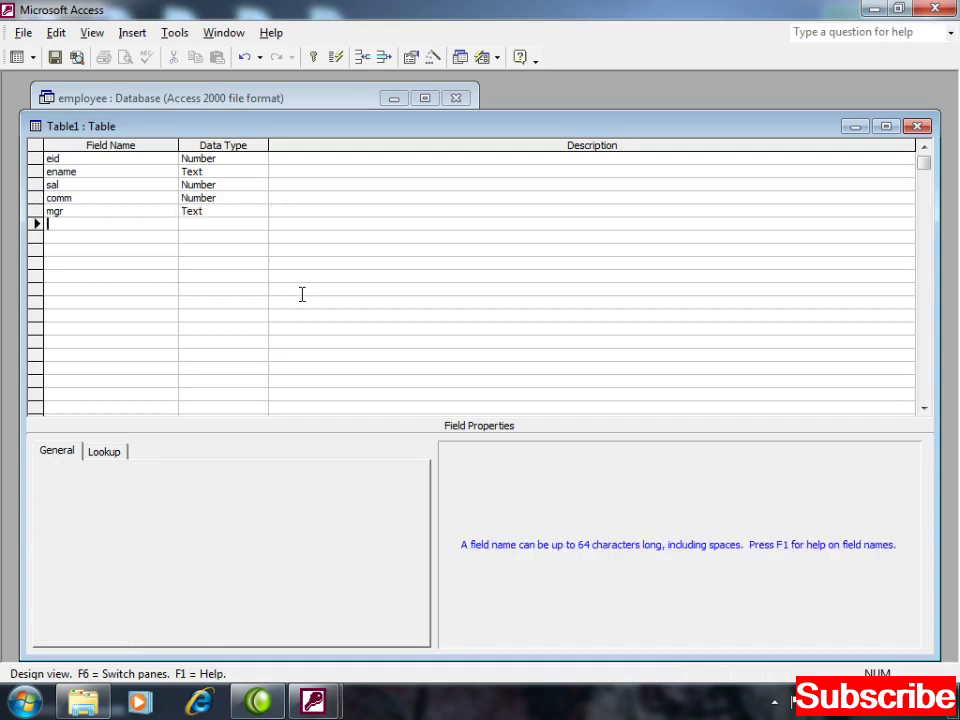
key("Tab")
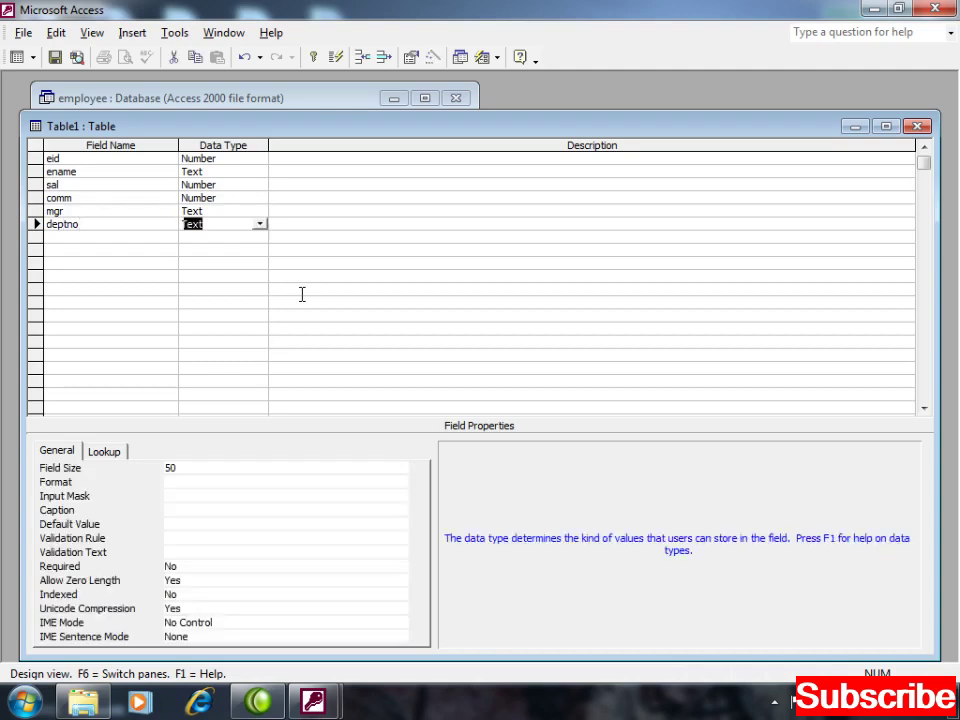
type("n")
- Change the data type of the eid field to AutoNumber
left_click(83, 160)
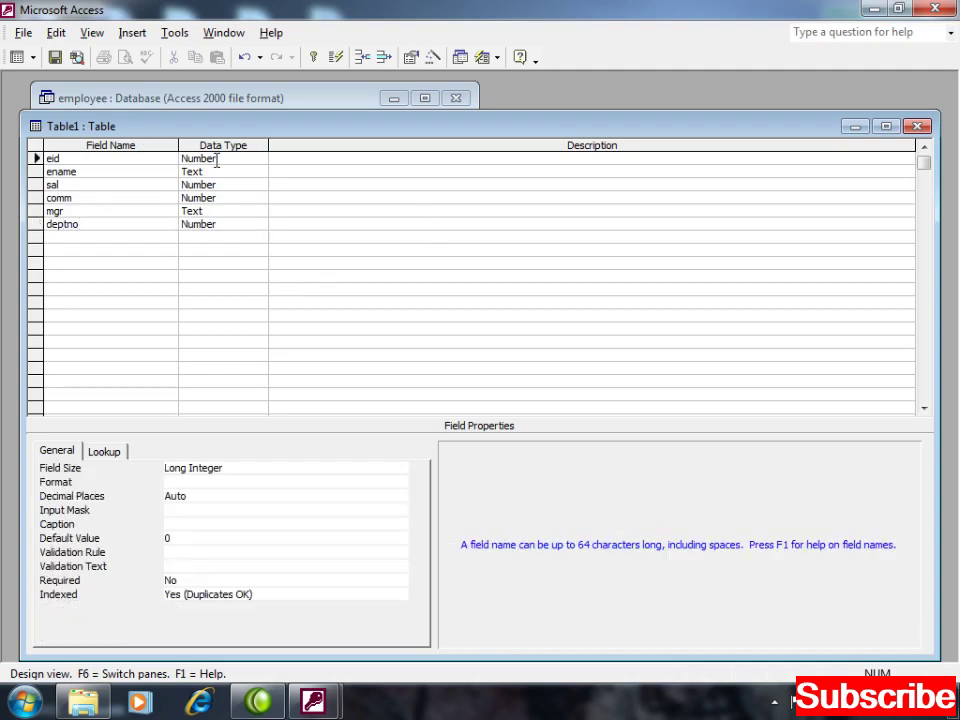
left_click(245, 162)
left_click(258, 160)
type("a")
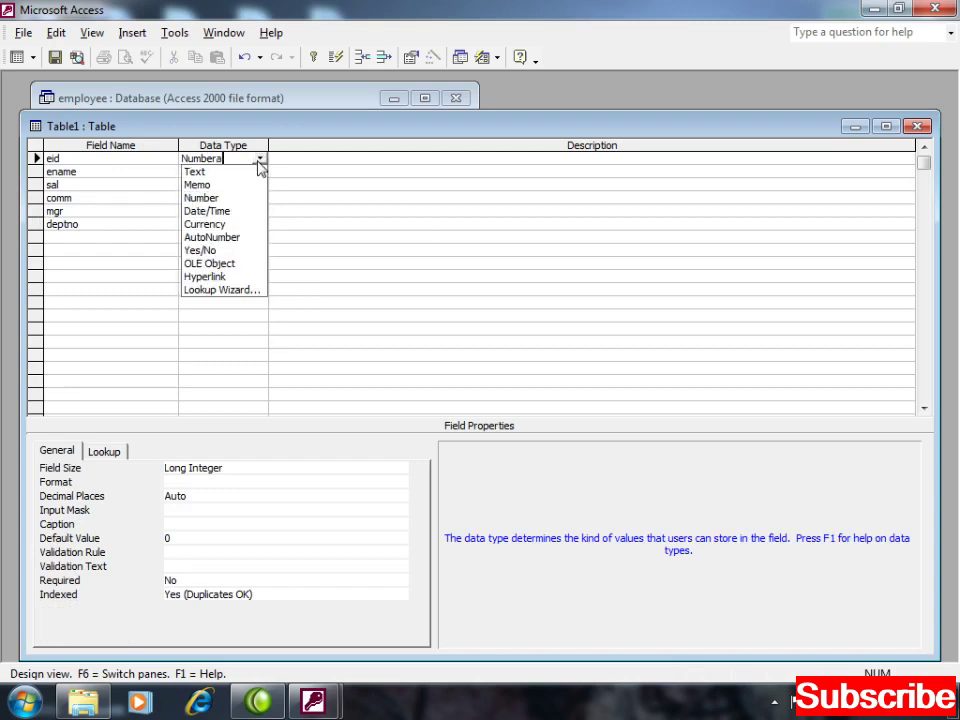
double_click(230, 160)
left_click(230, 160)
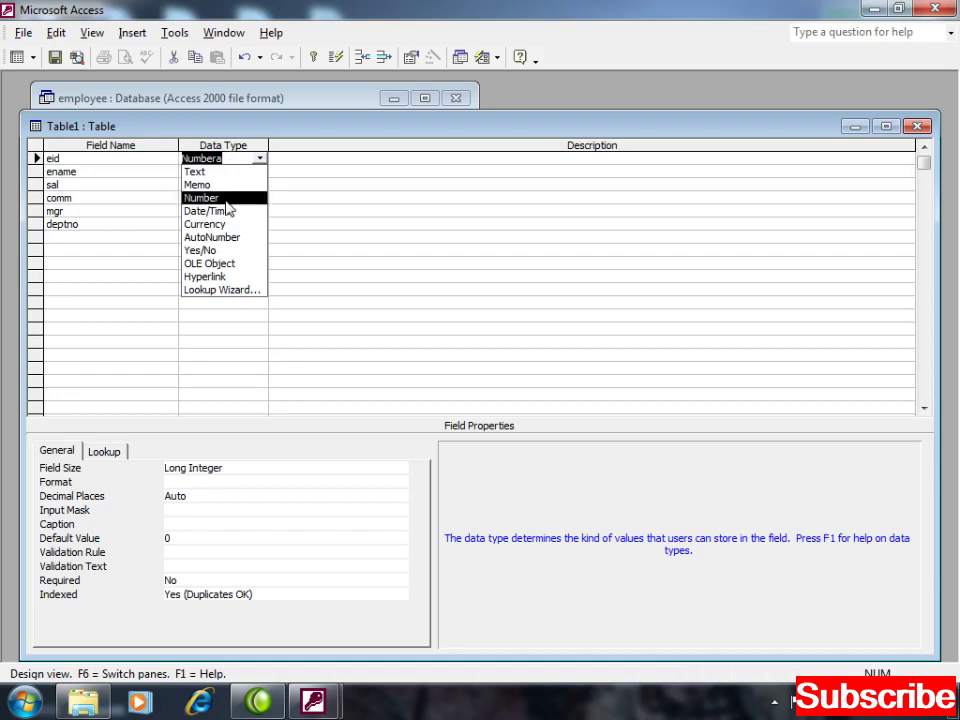
left_click(212, 237)
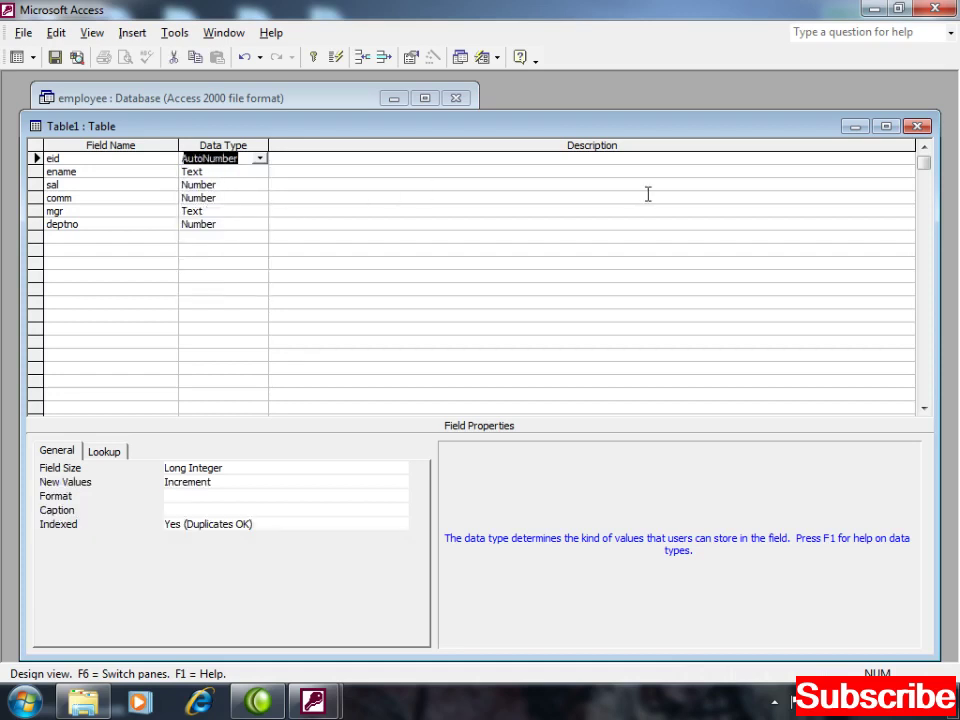
- Close the table design and save the table as emp
left_click(917, 127)
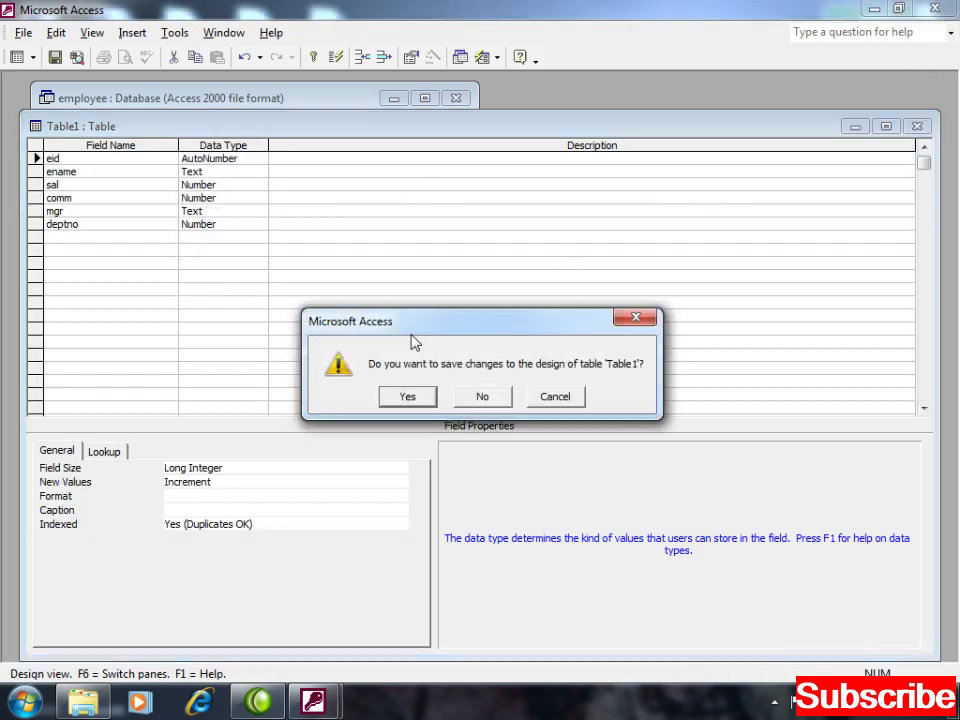
left_click(407, 397)
type("emp")
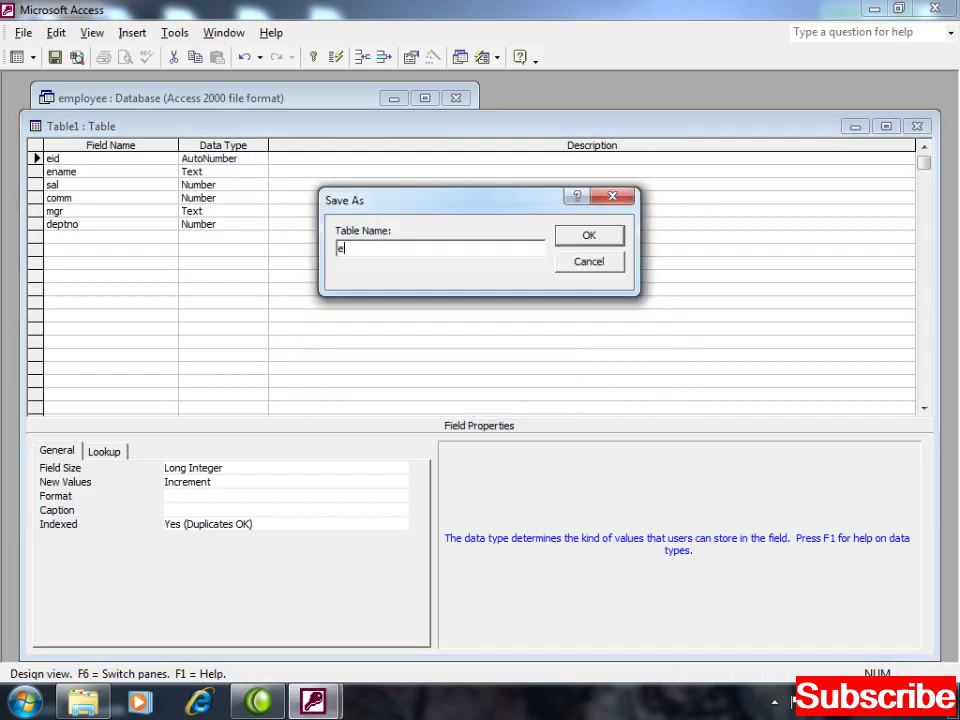
key("Return")
left_click(486, 414)
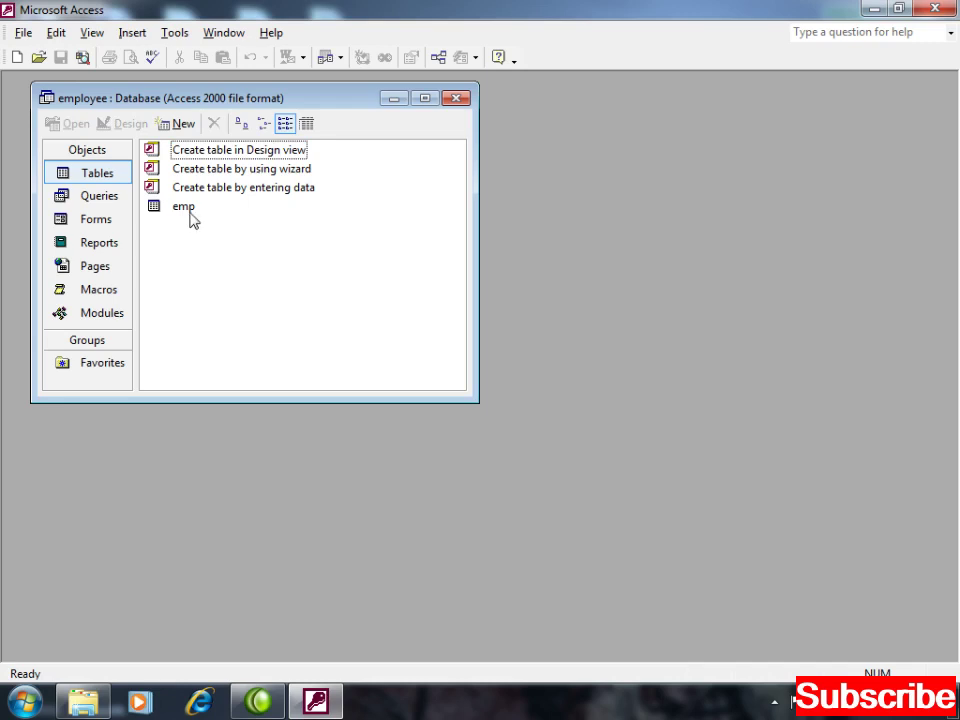
- Open the emp table and enter a record with the employee's name, sal 1000, the manager's name and deptno 10
double_click(188, 208)
left_click(195, 165)
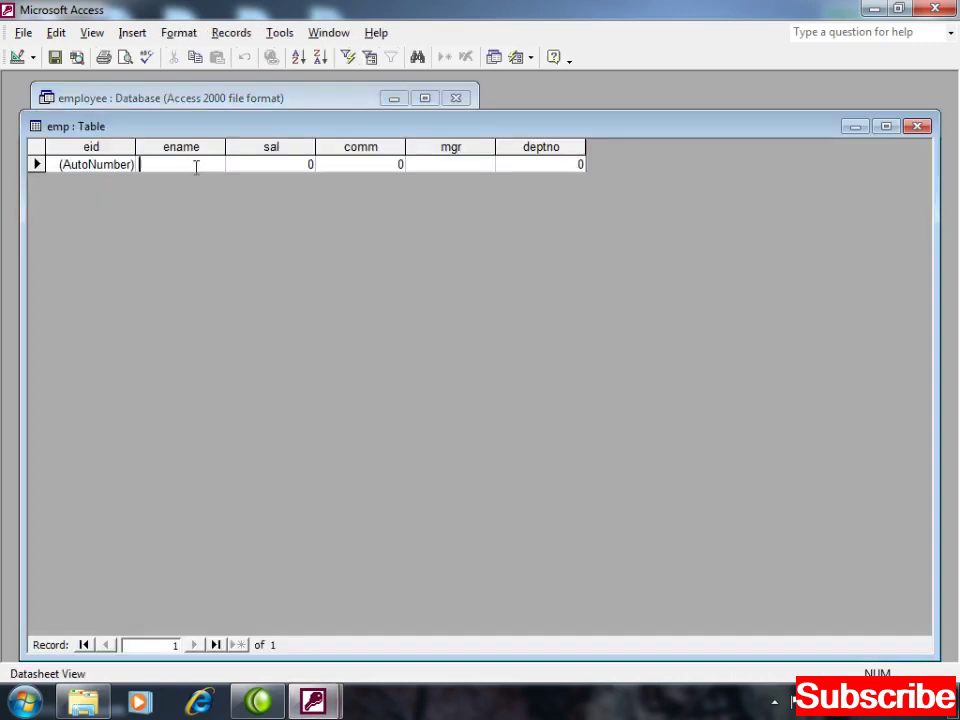
type("Ali")
key("Tab")
type("1000")
key("Tab")
key("Tab")
type("Ki")
key("Tab")
type("10")
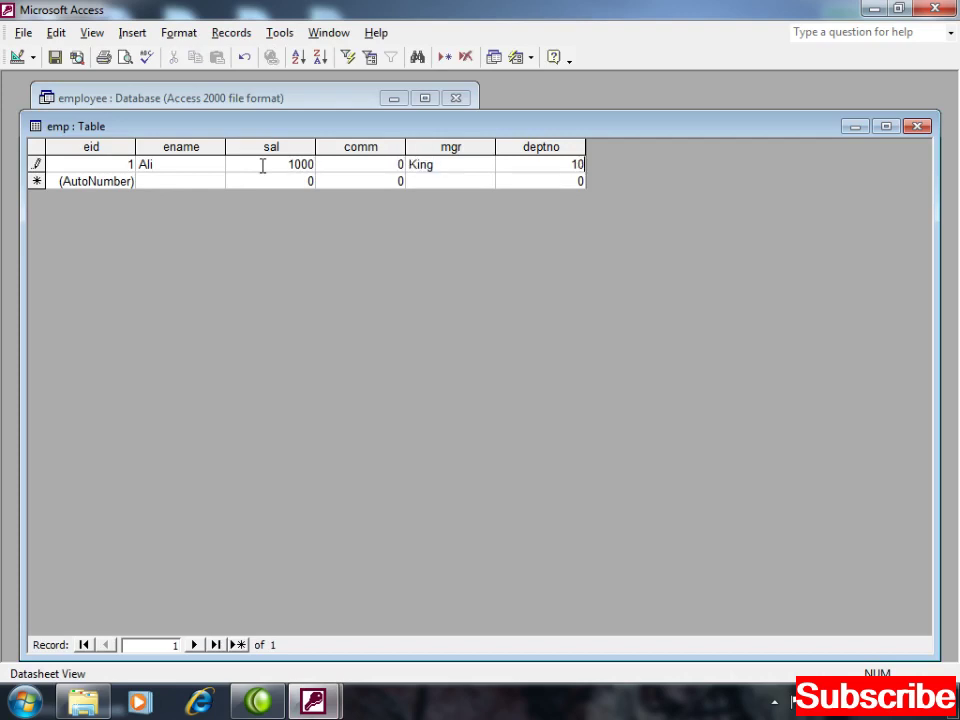
key("Tab")
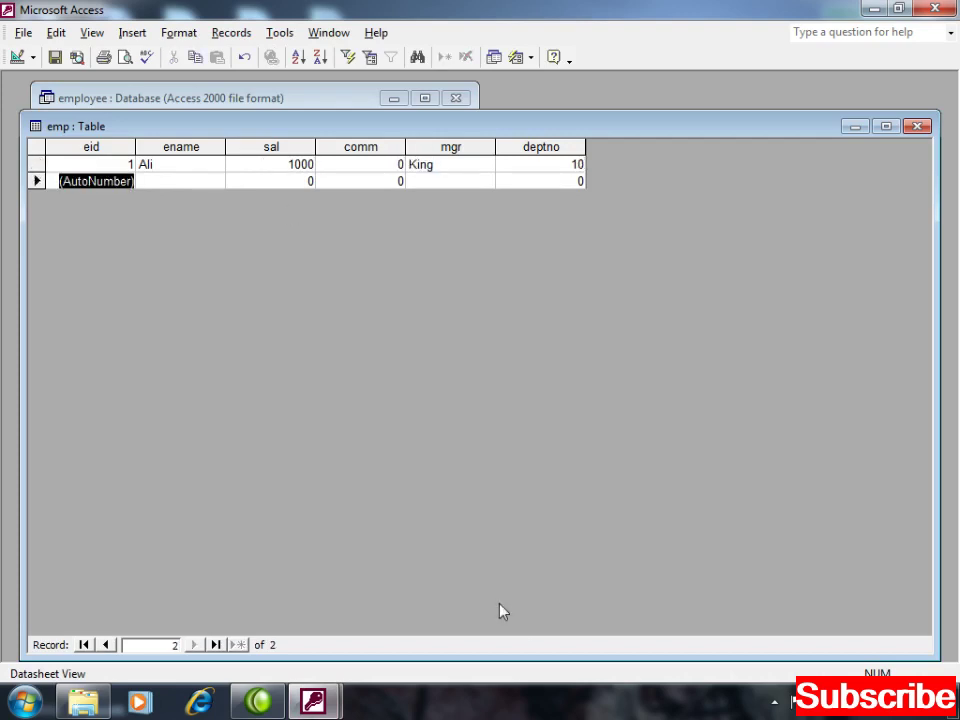
left_click(774, 702)
right_click(789, 607)
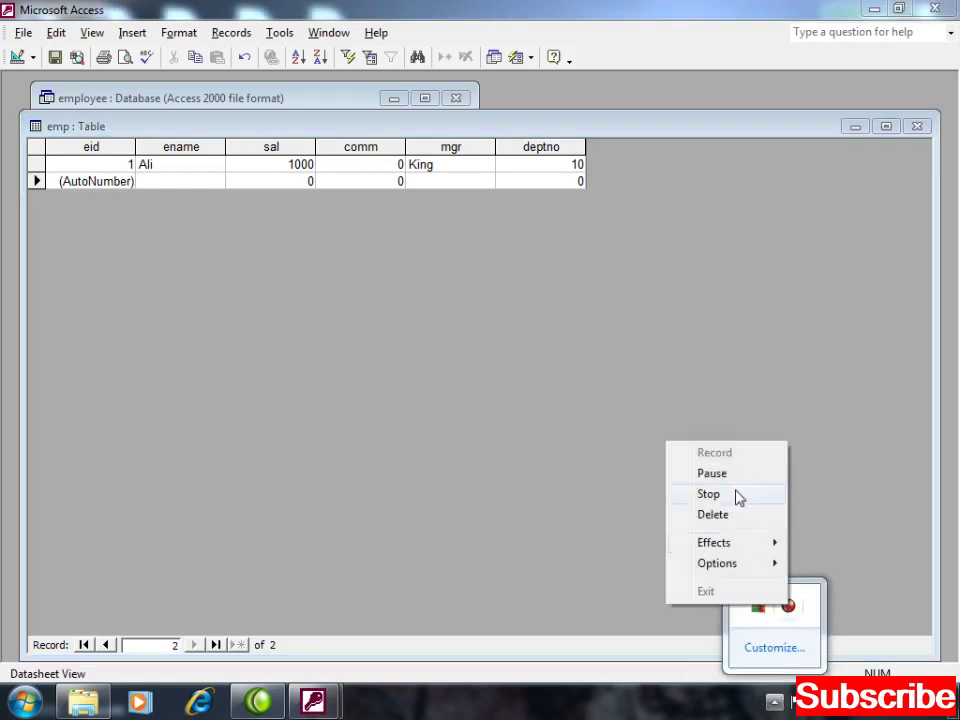
left_click(720, 456)
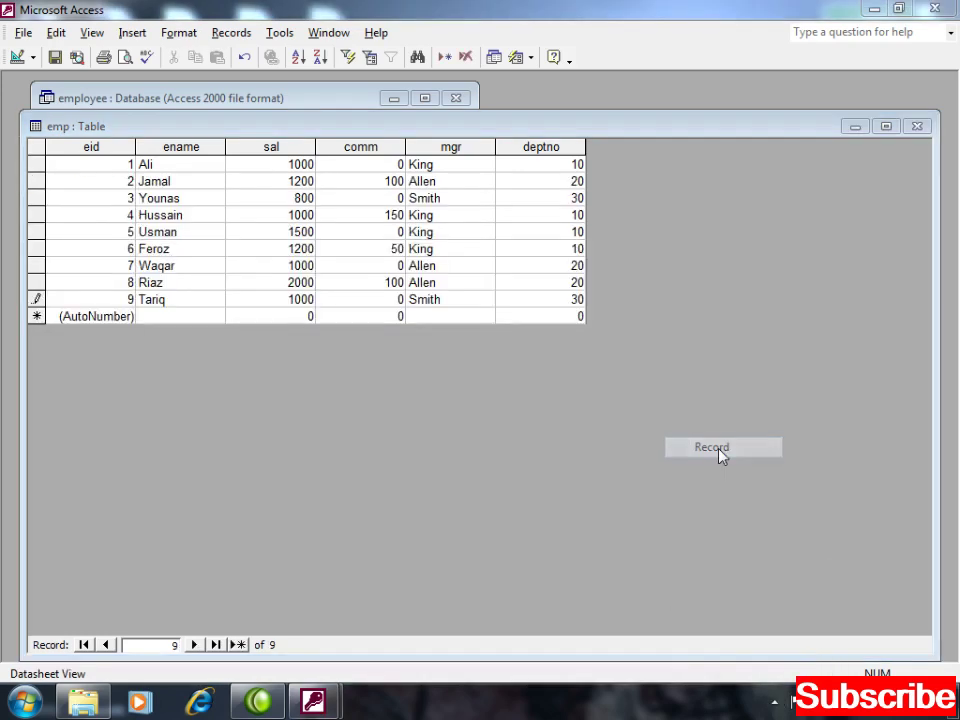
- Add a tenth record with the employee's name, sal 700, comm 200, the manager's name and deptno 30, and close the emp table
left_click(172, 317)
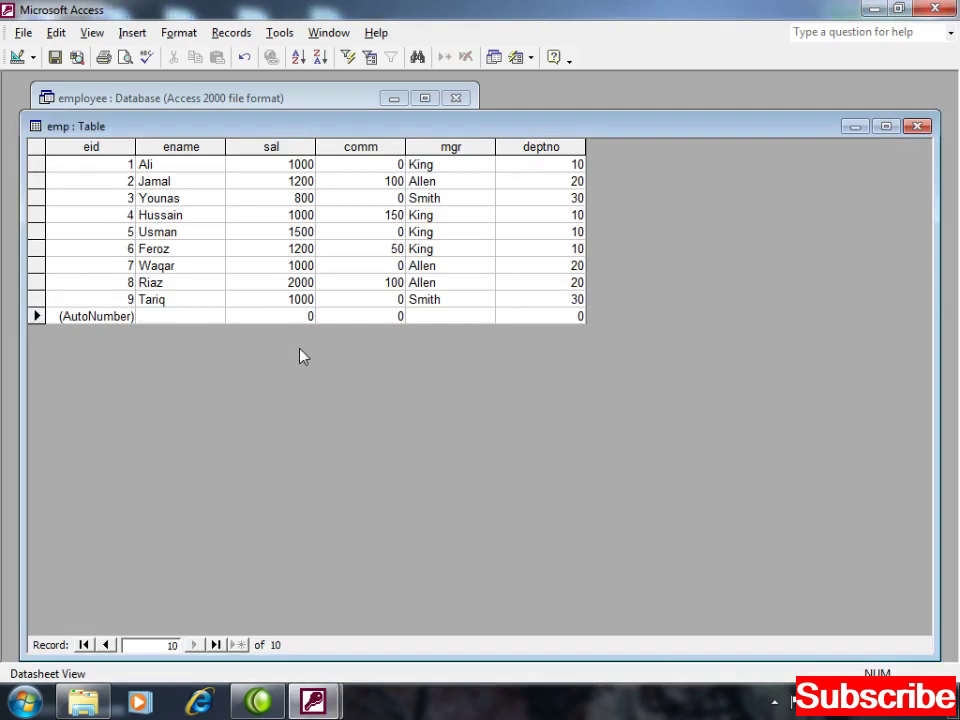
type("Bilal")
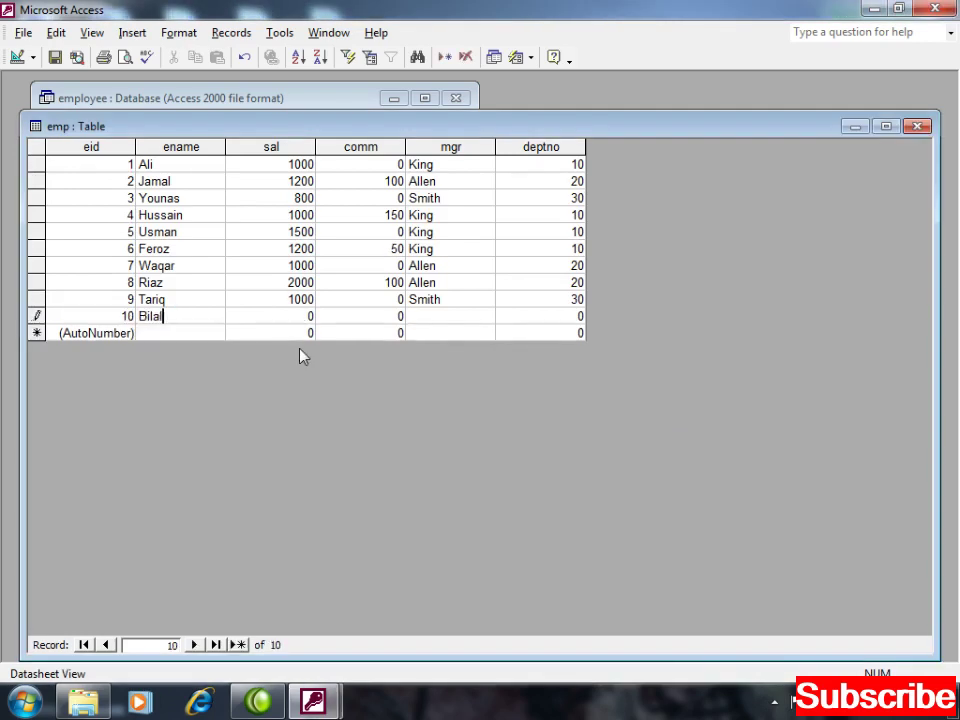
key("Tab")
type("700")
key("Tab")
type("200")
key("Tab")
type("Smith")
key("Tab")
type("30")
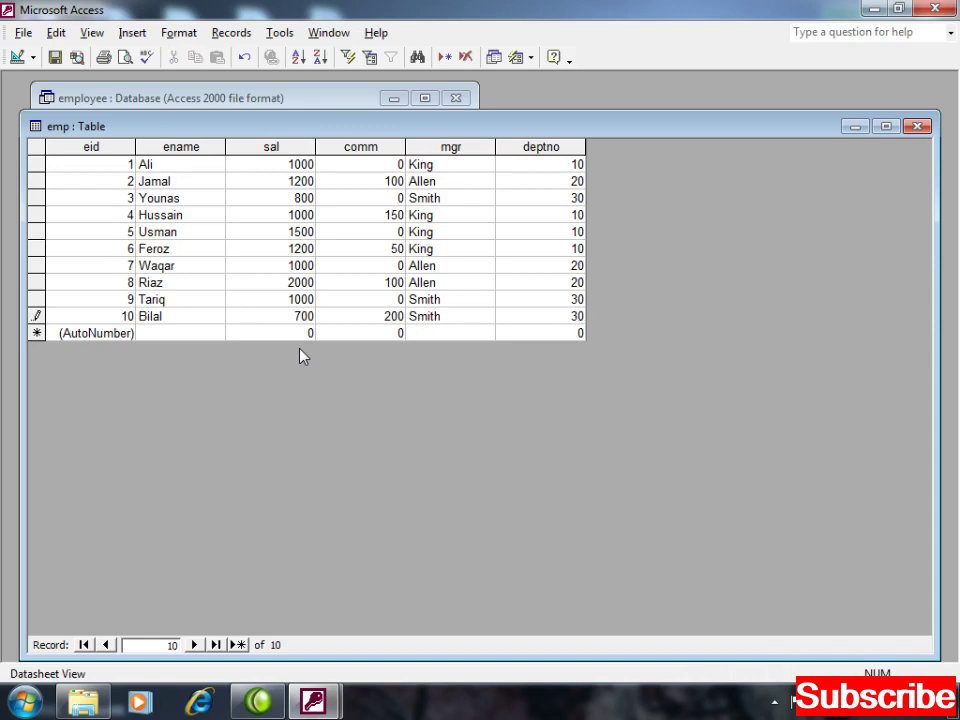
left_click(917, 126)
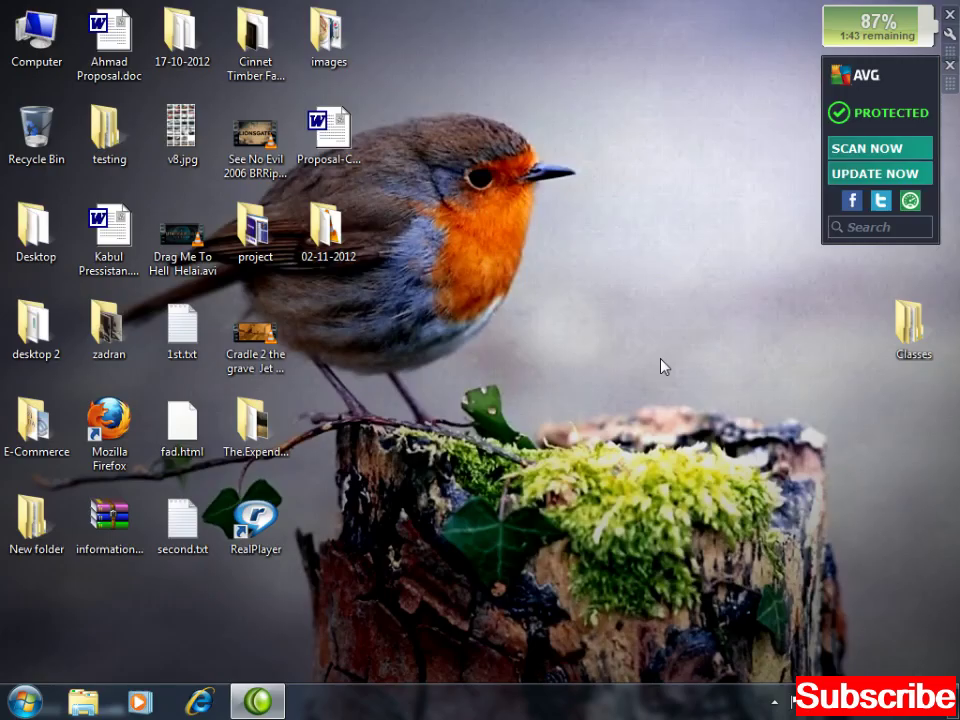
- Launch Crystal Reports
key("super")
type("cry")
key("Down")
key("Up")
key("Return")
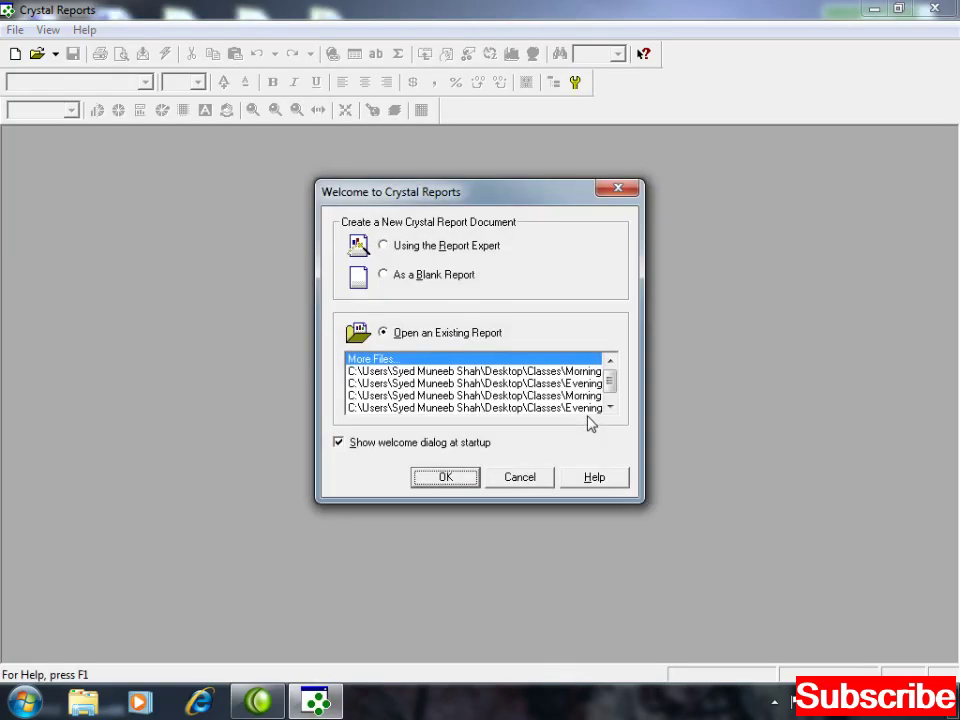
- Start a new Crystal Report document using the Report Expert
left_click(404, 284)
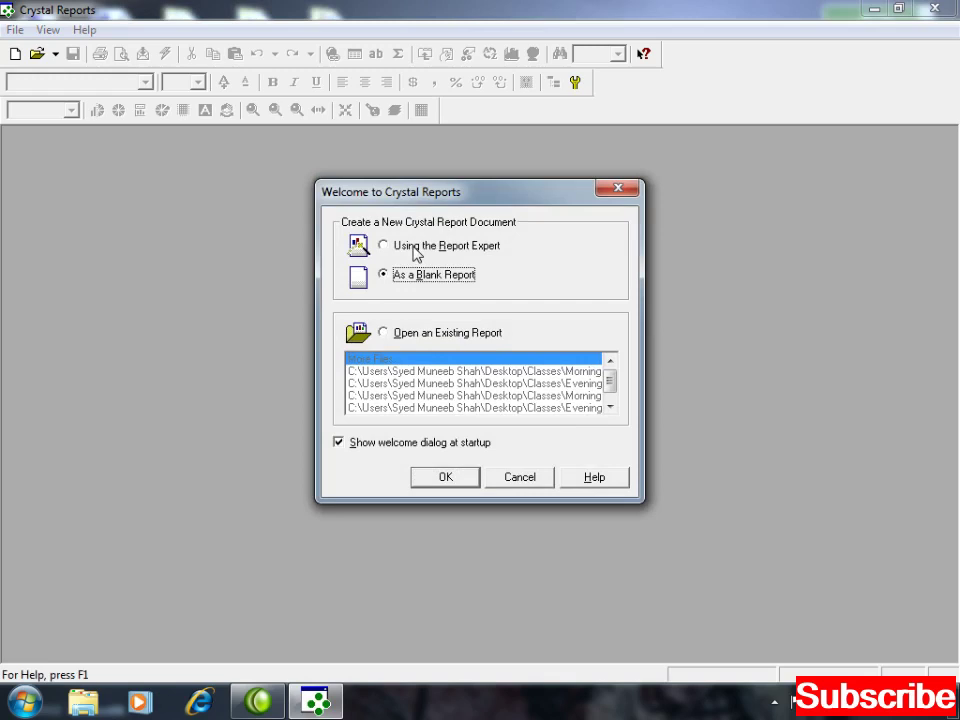
left_click(417, 254)
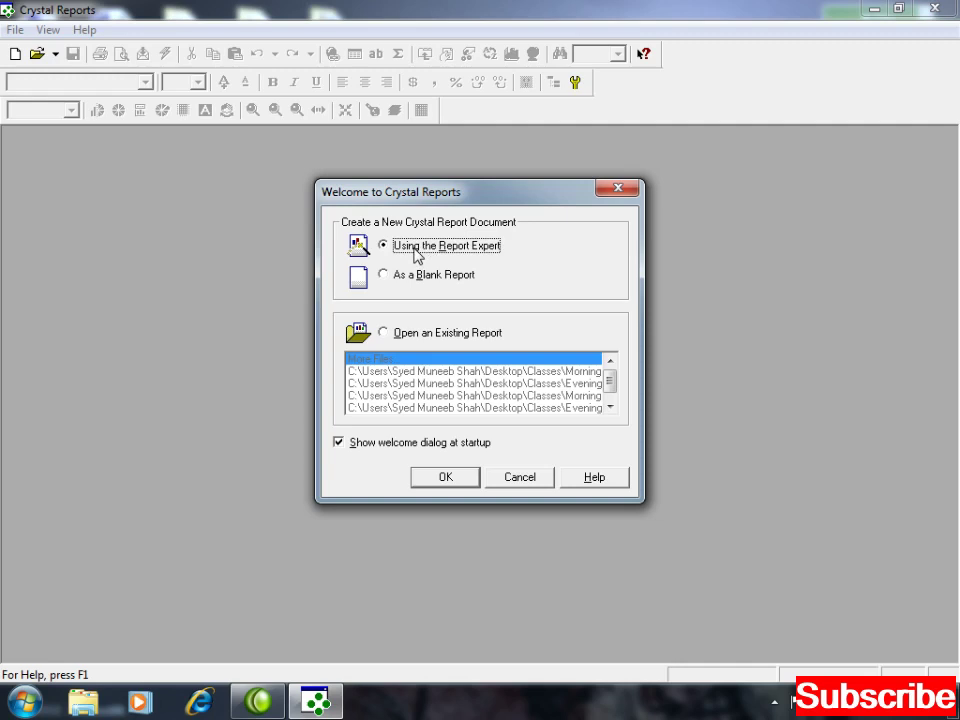
left_click(443, 479)
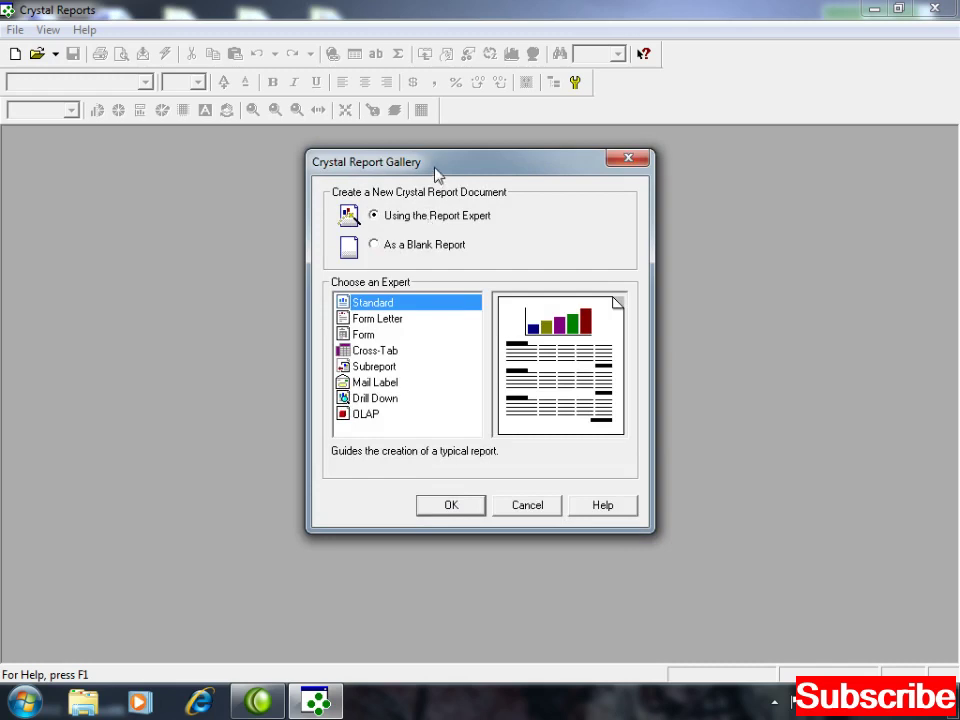
left_click_drag(437, 168, 317, 130)
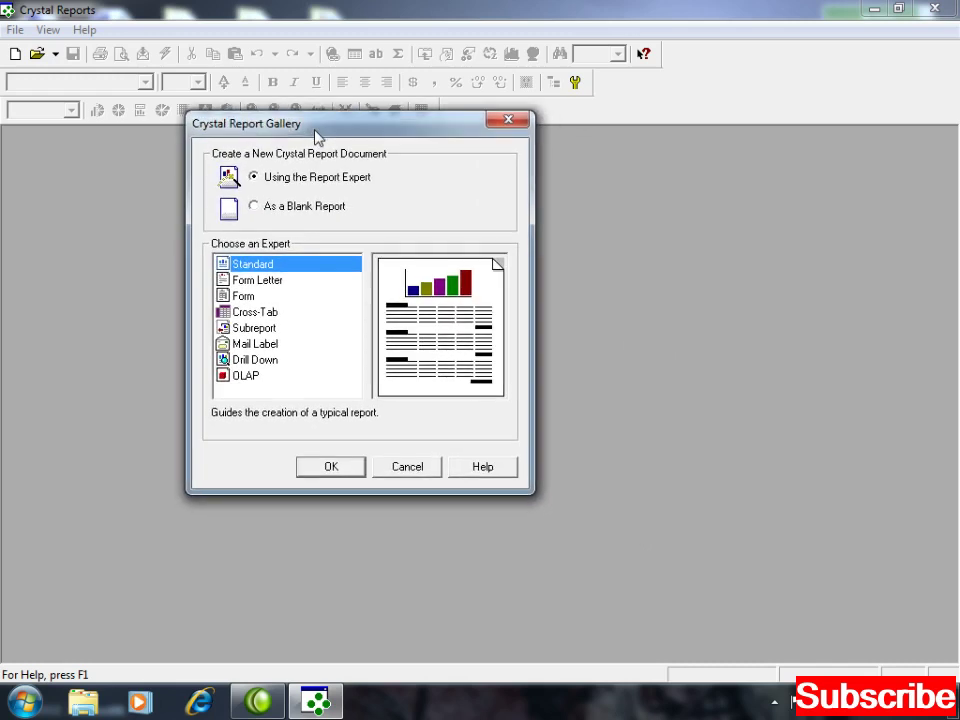
left_click(273, 205)
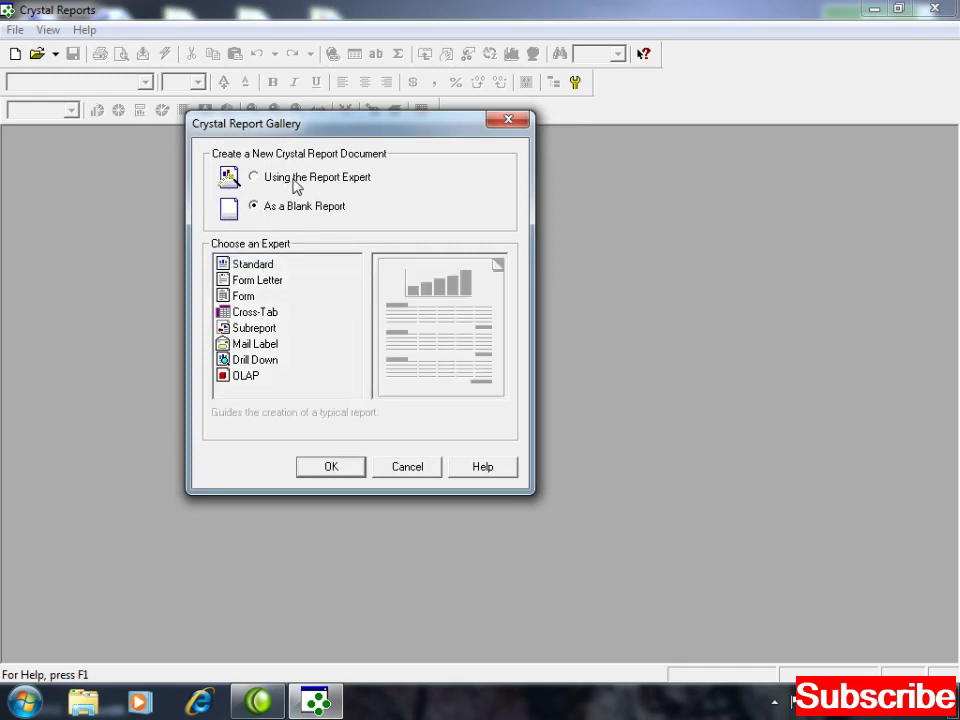
left_click(293, 180)
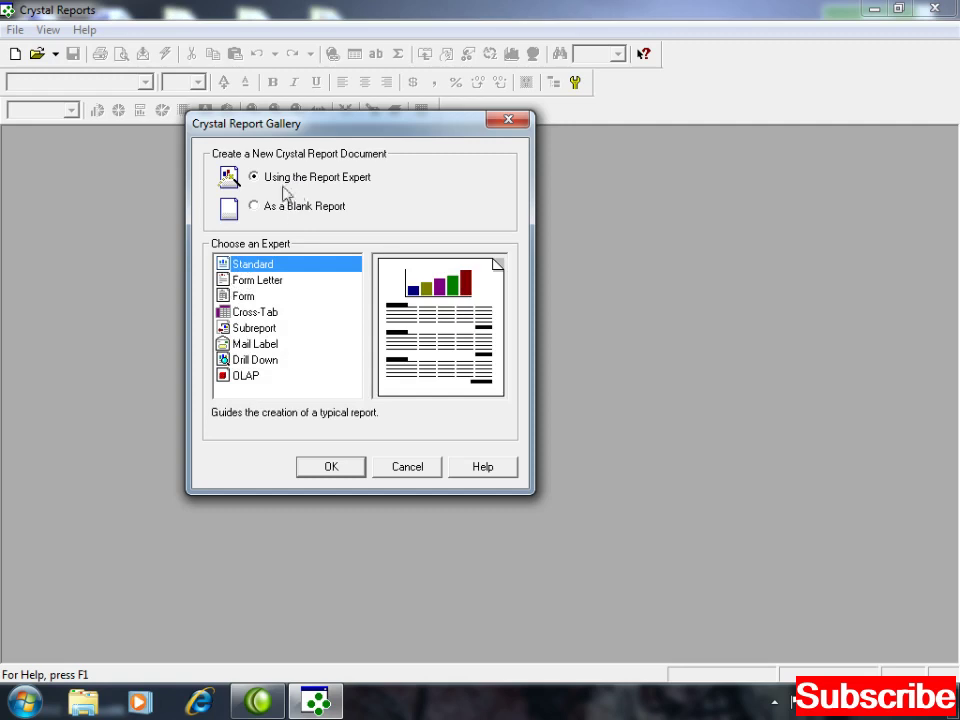
- Examine the previews and descriptions of the report experts, from Standard and Form Letter through to OLAP
left_click(250, 285)
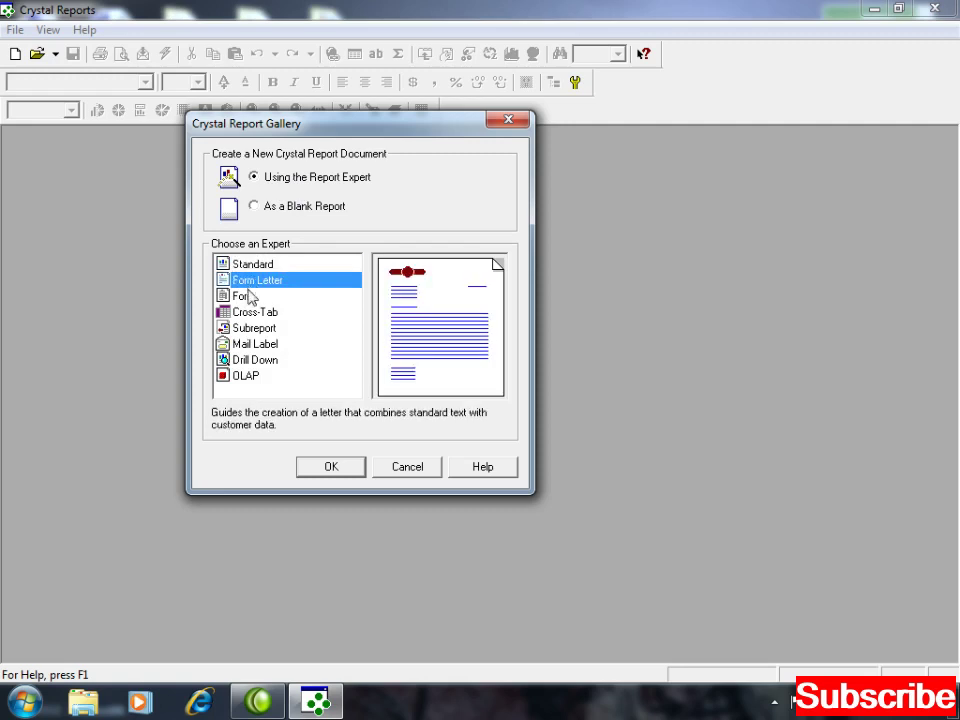
left_click(245, 297)
left_click(251, 314)
left_click(252, 329)
left_click(251, 345)
left_click(251, 361)
left_click(250, 377)
left_click(251, 361)
left_click(252, 345)
left_click(253, 329)
left_click(254, 313)
left_click(255, 300)
left_click(250, 282)
left_click(245, 267)
left_click(251, 282)
left_click(250, 297)
left_click(249, 313)
left_click(247, 329)
left_click(245, 345)
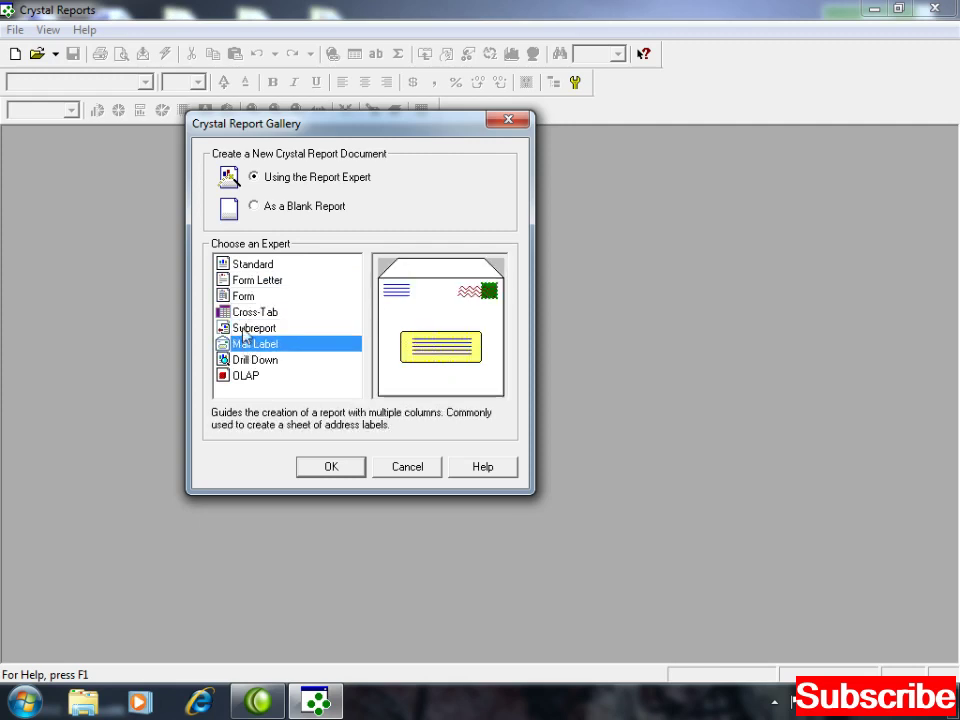
- Choose the Standard expert for the new report and confirm the choice
left_click(250, 266)
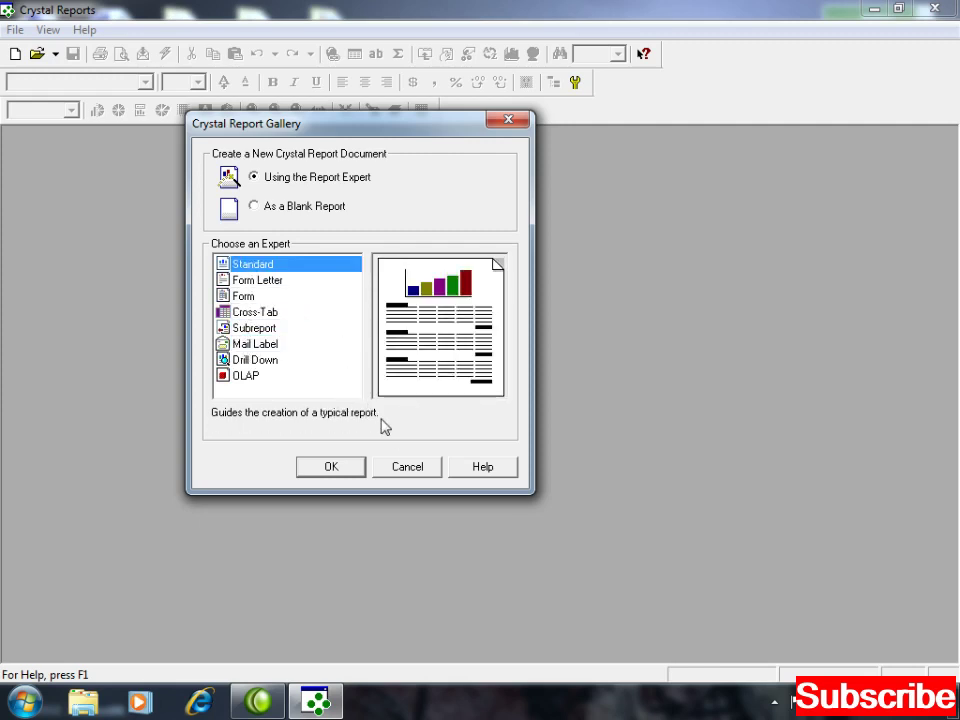
left_click(336, 468)
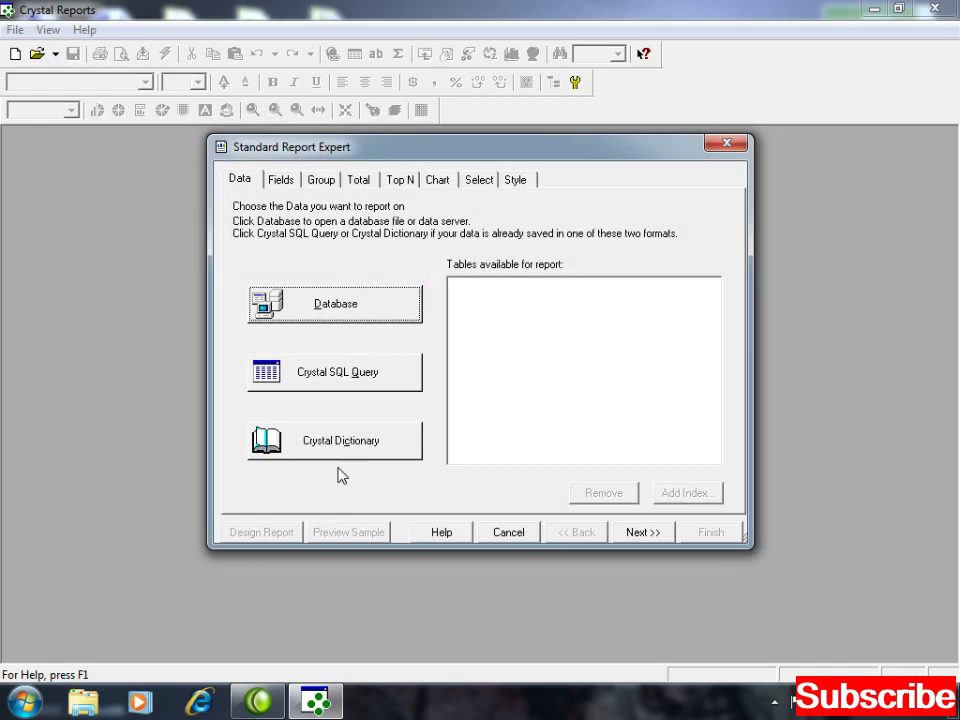
left_click(340, 306)
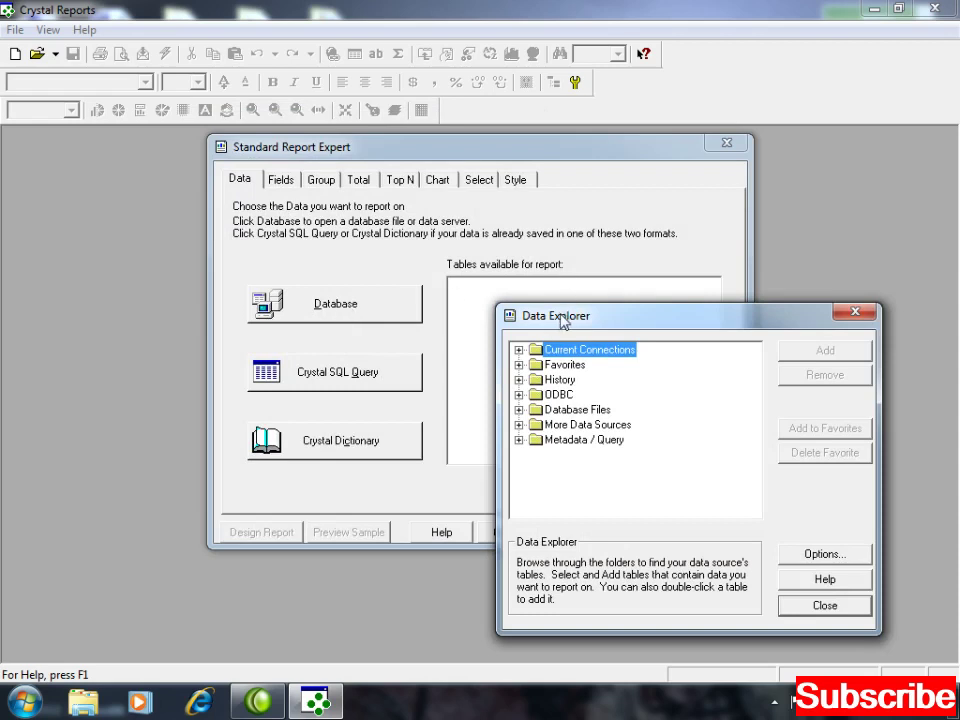
left_click_drag(564, 315, 241, 187)
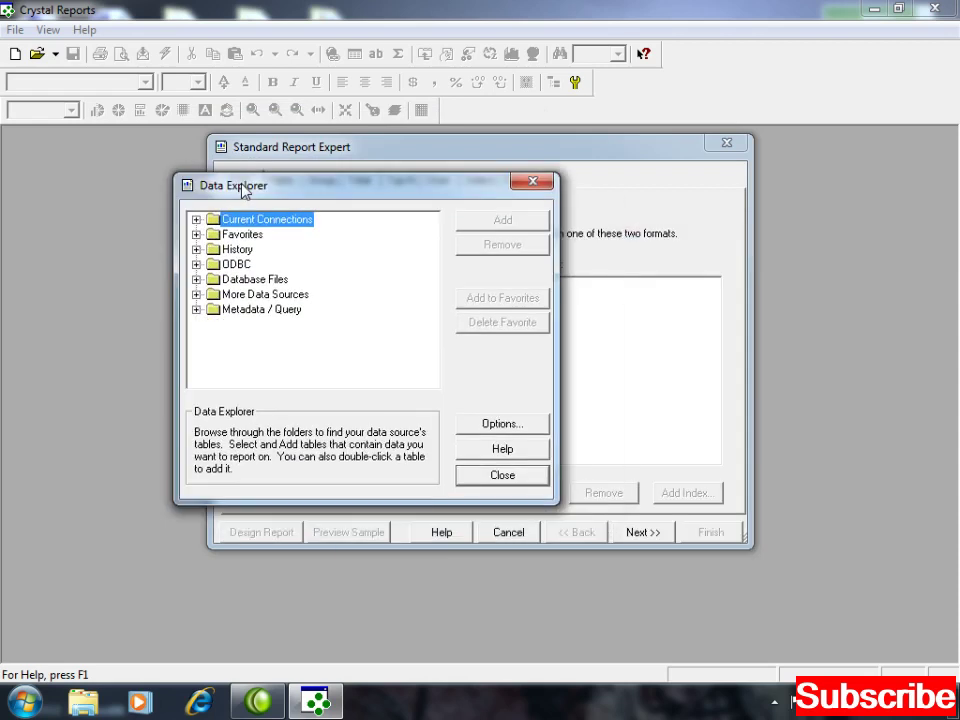
left_click(196, 296)
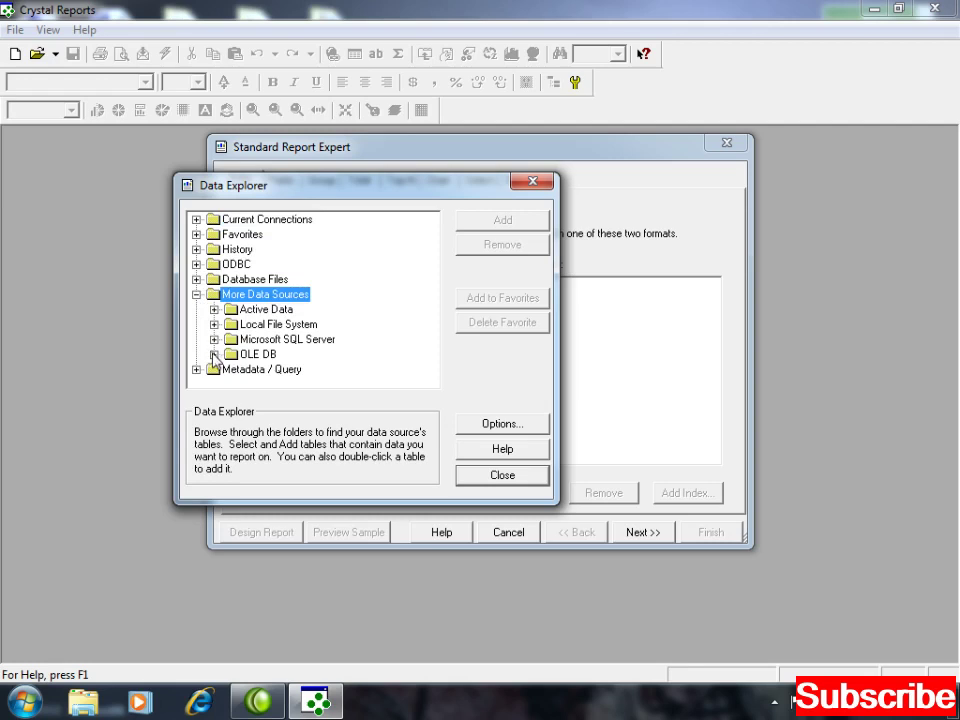
left_click(196, 295)
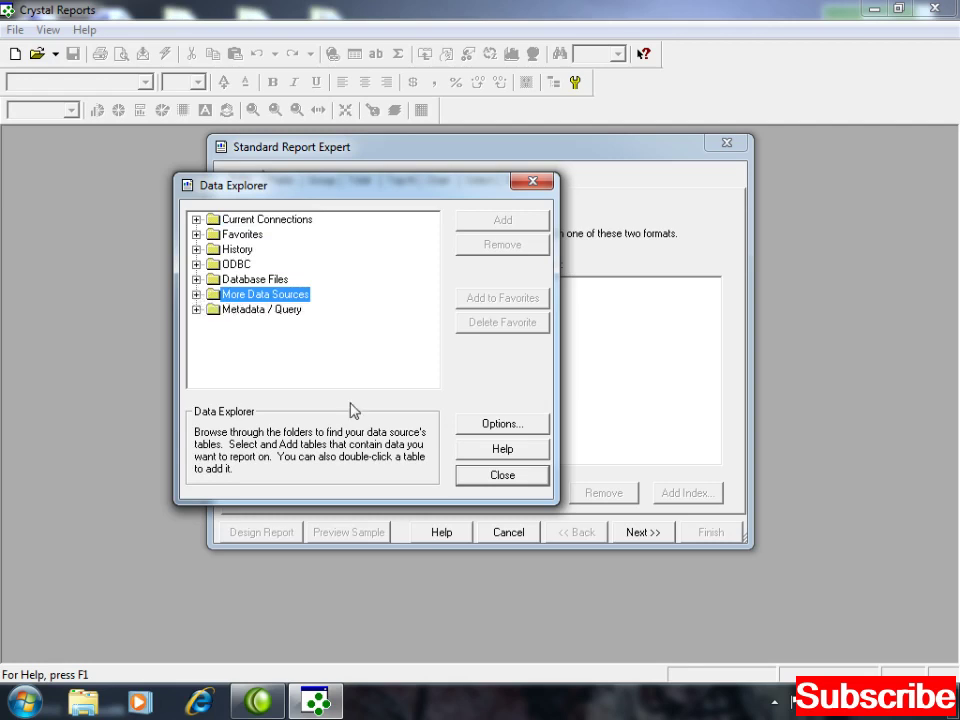
left_click(485, 478)
- Make a new OLE DB database connection for the report with the Microsoft Jet 4.0 OLE DB Provider
left_click(343, 321)
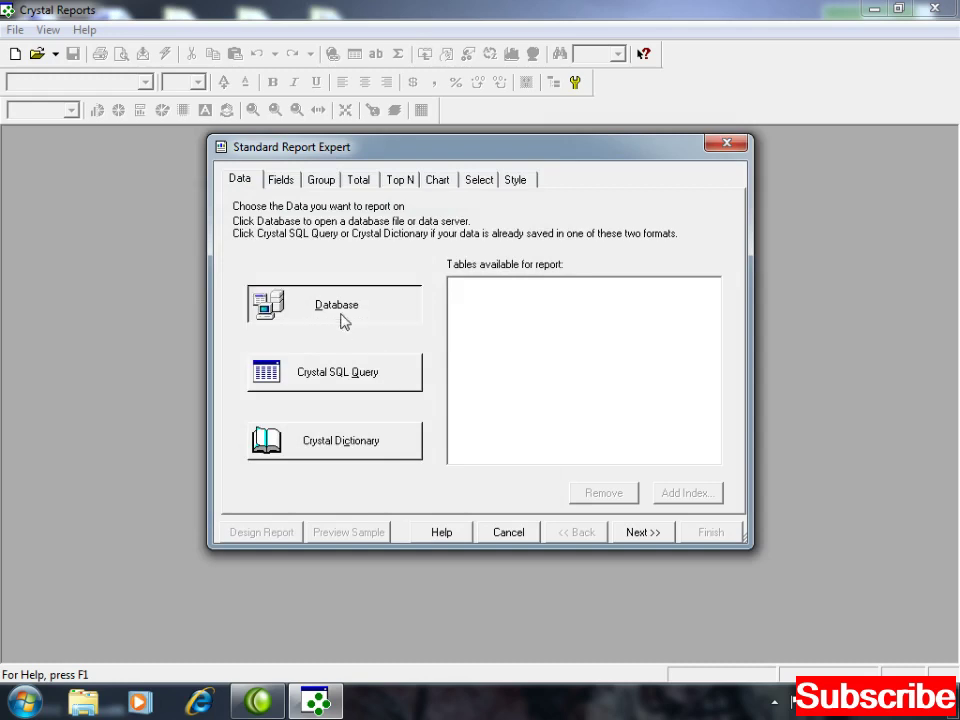
double_click(527, 427)
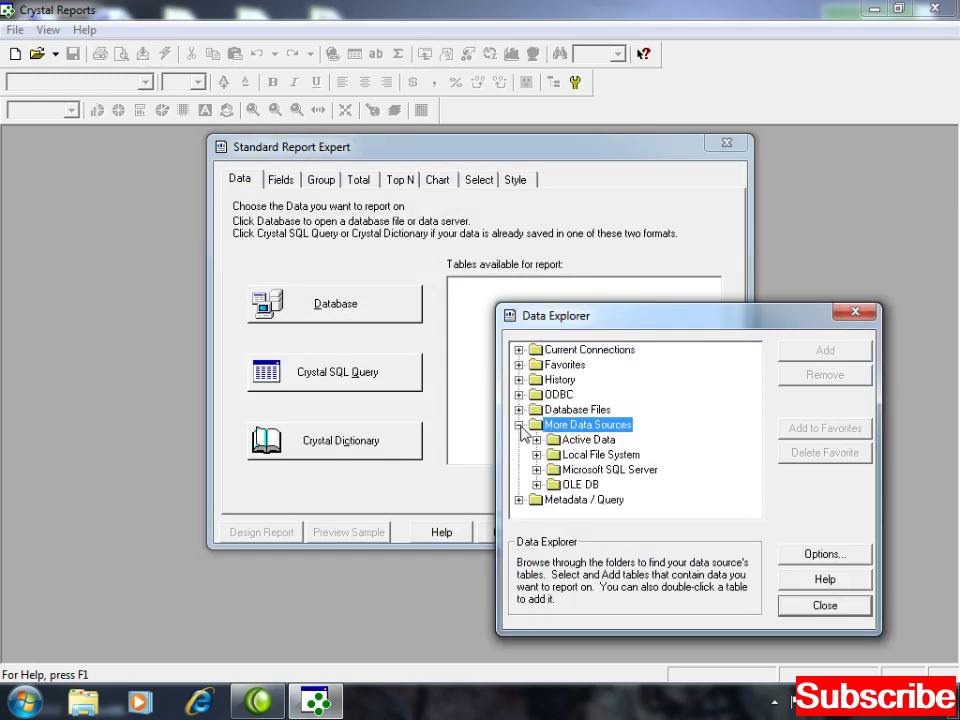
left_click(536, 484)
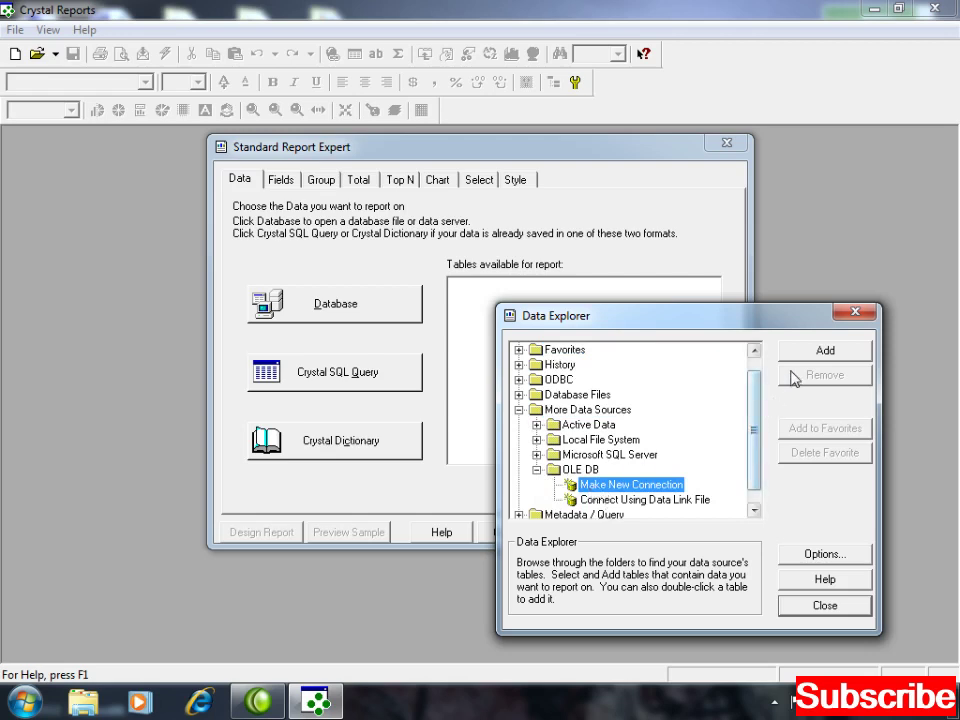
double_click(620, 484)
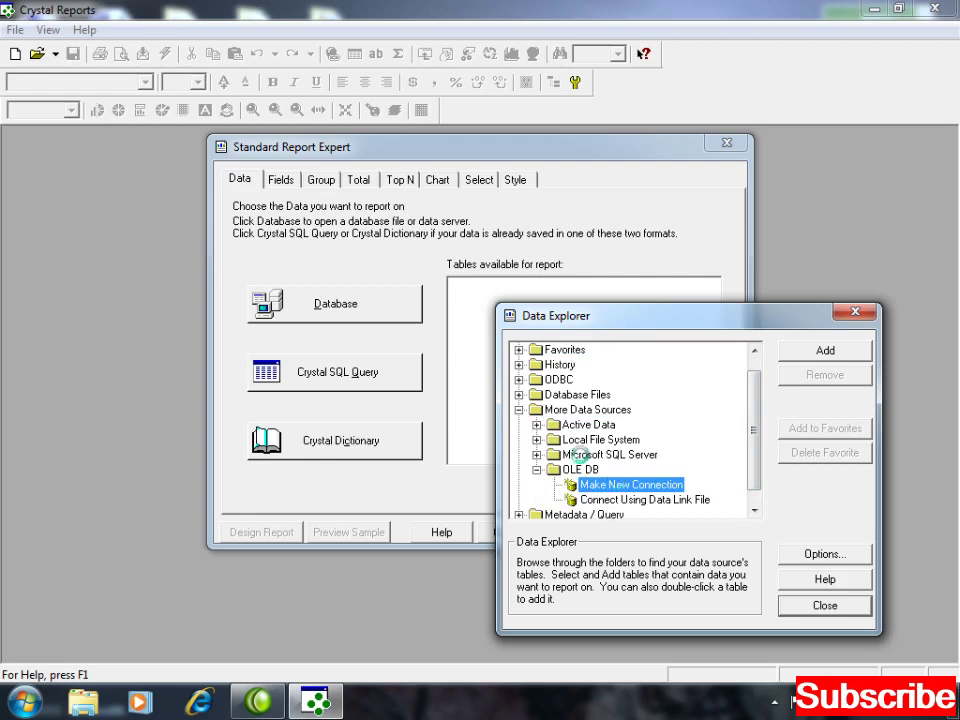
left_click_drag(606, 199, 305, 114)
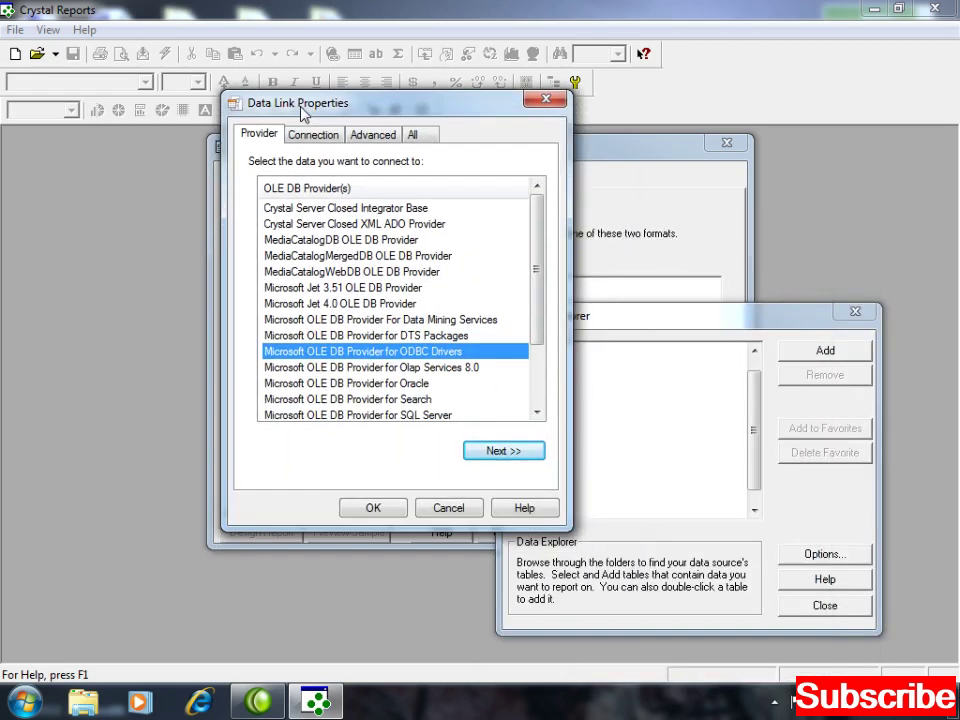
left_click(305, 304)
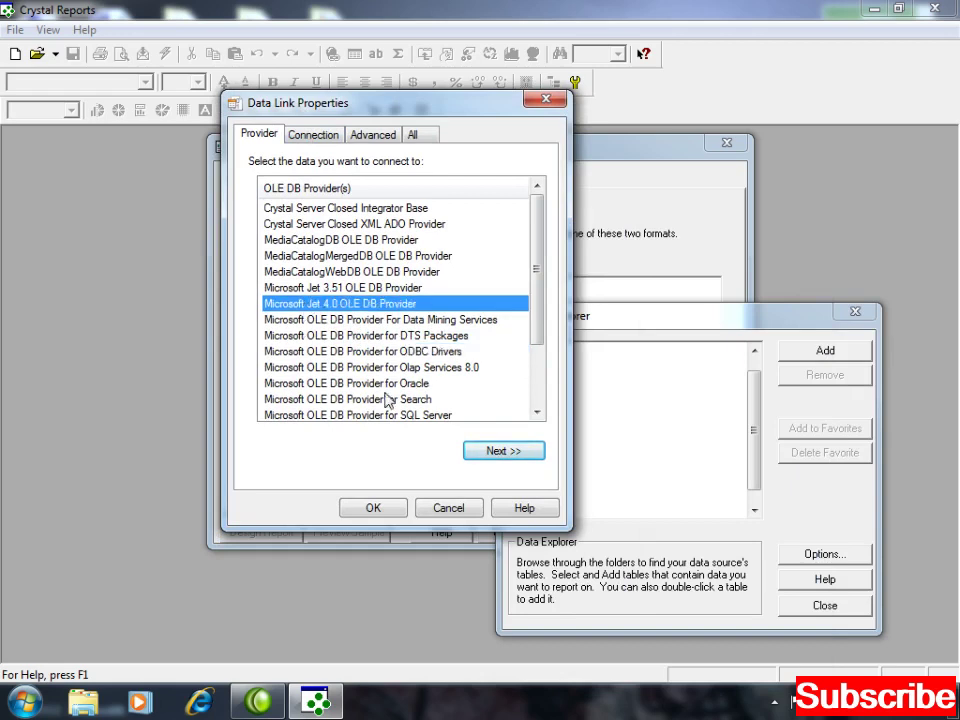
left_click(518, 451)
- Select the employee Access database inside the desktop's Classes\Morning folder as the connection's database
left_click(538, 202)
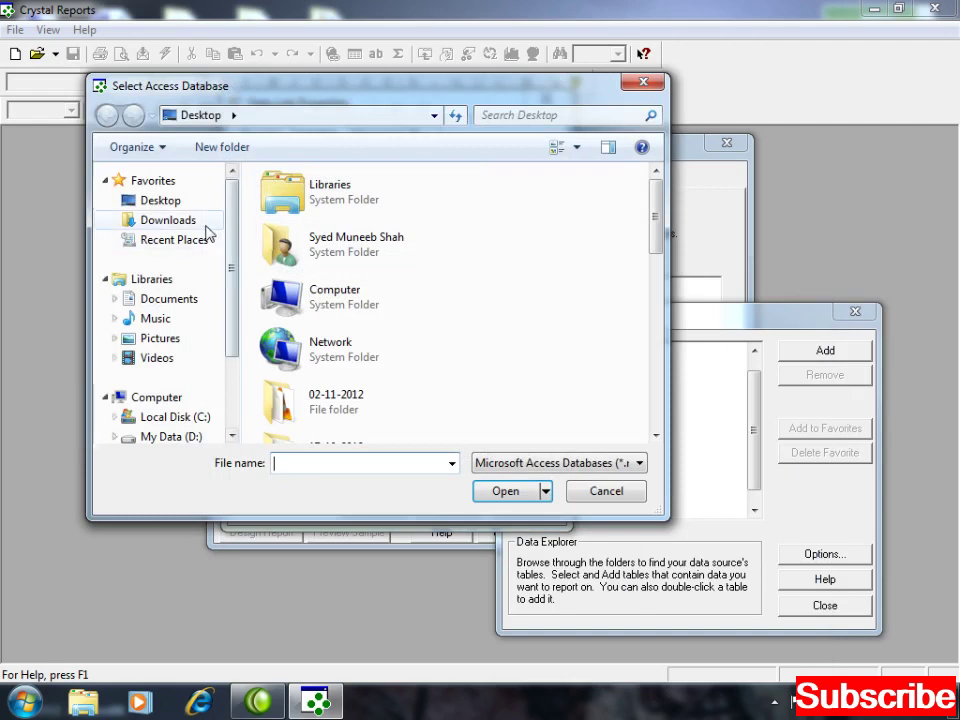
left_click(161, 203)
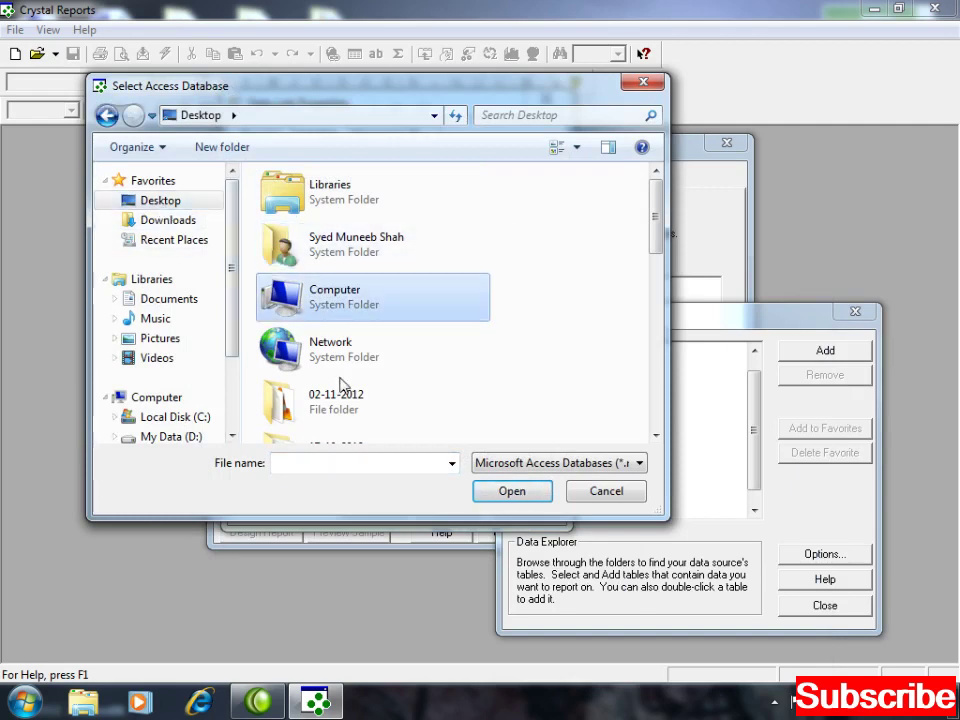
scroll(340, 385, "down", 3)
key("Return")
key("Down")
key("Up")
key("Down")
key("Return")
key("Down")
key("Down")
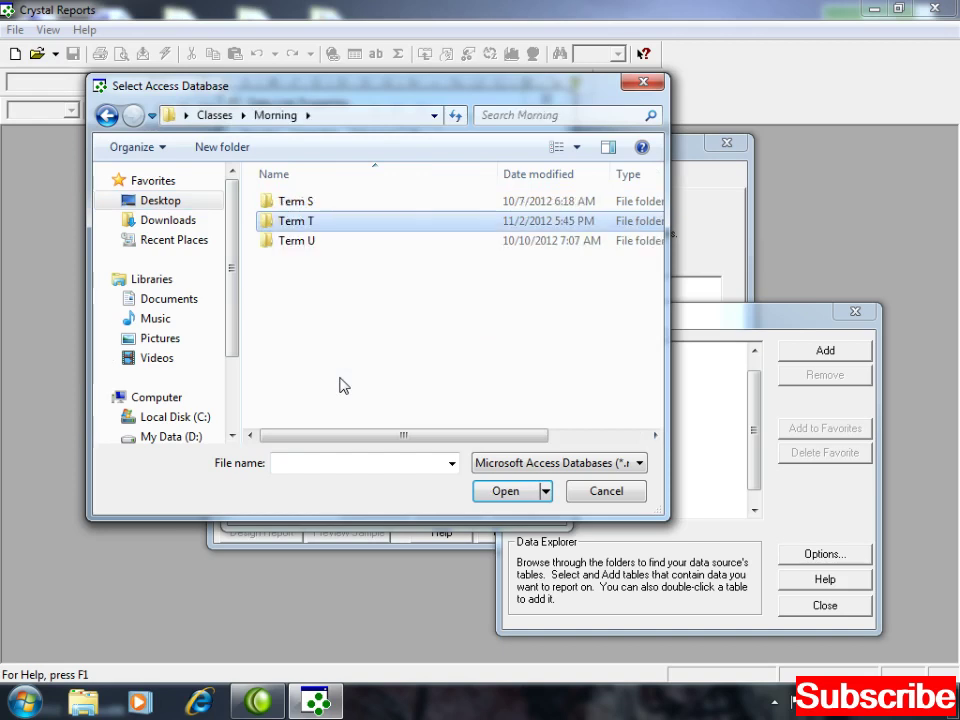
key("Up")
key("Return")
key("Down")
key("Return")
key("Down")
key("Up")
key("Return")
key("Down")
key("Return")
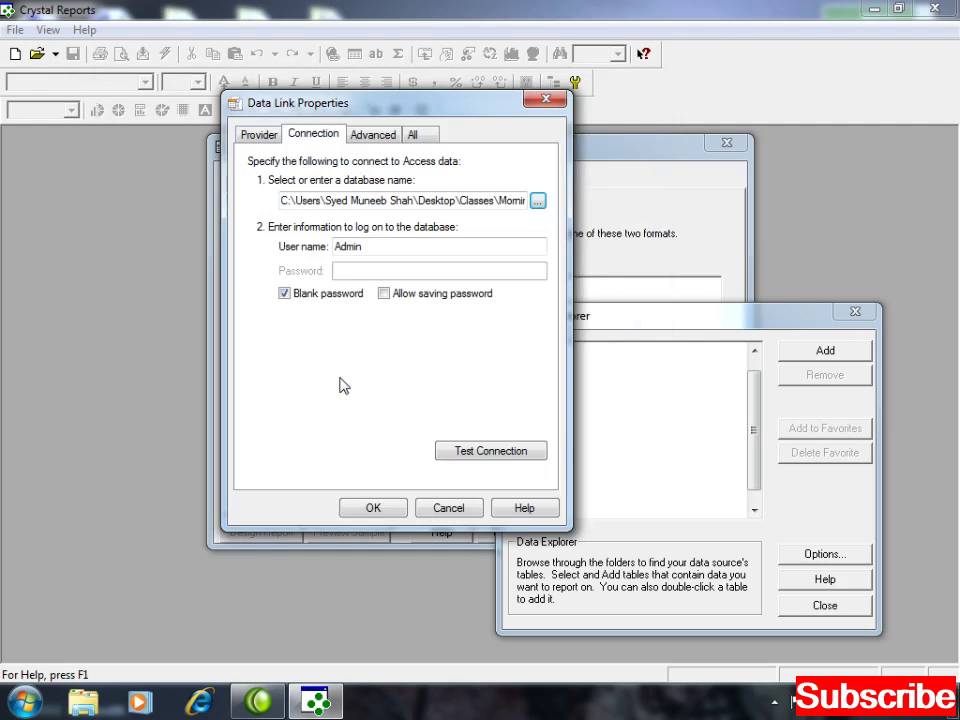
- Test the connection to the Access database and accept the data link properties
left_click(489, 451)
key("Return")
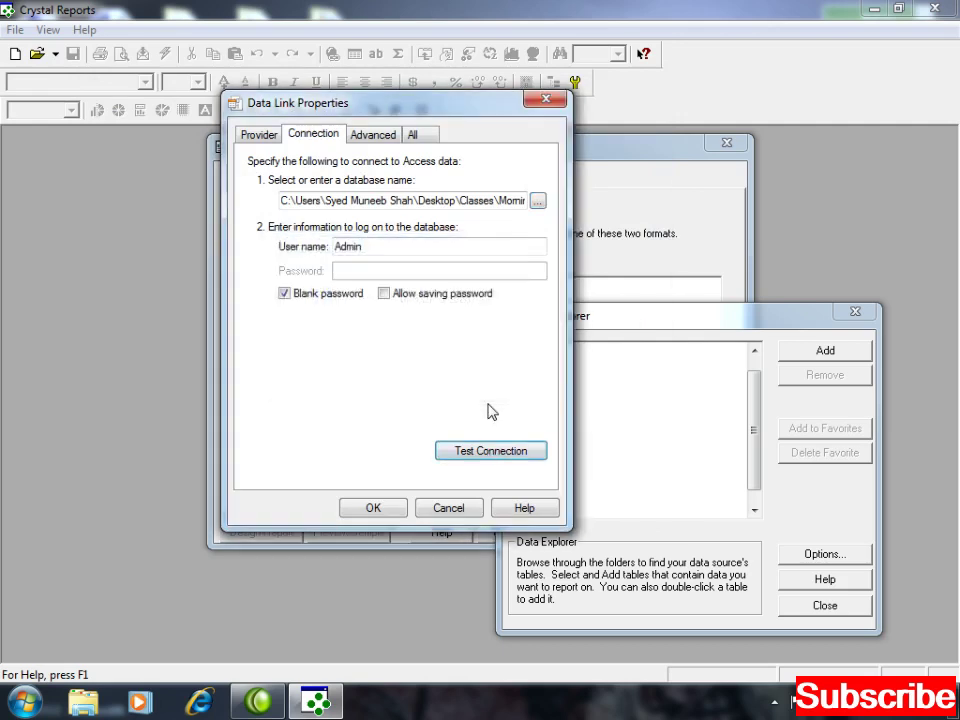
left_click(373, 507)
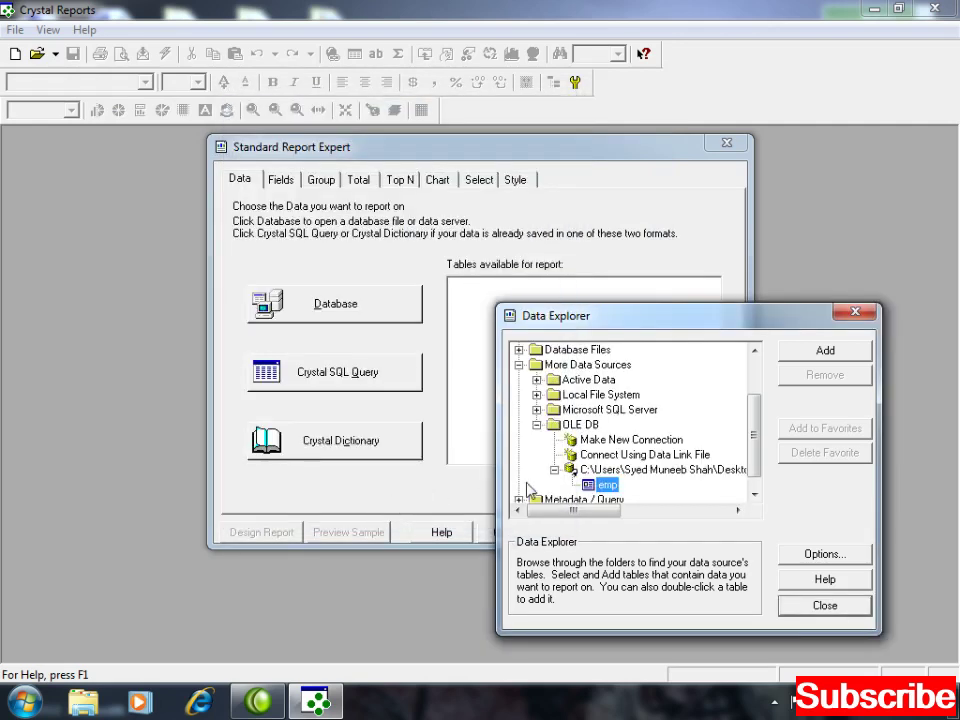
- Add the emp table to the report's available tables and close the Data Explorer
left_click_drag(615, 320, 358, 111)
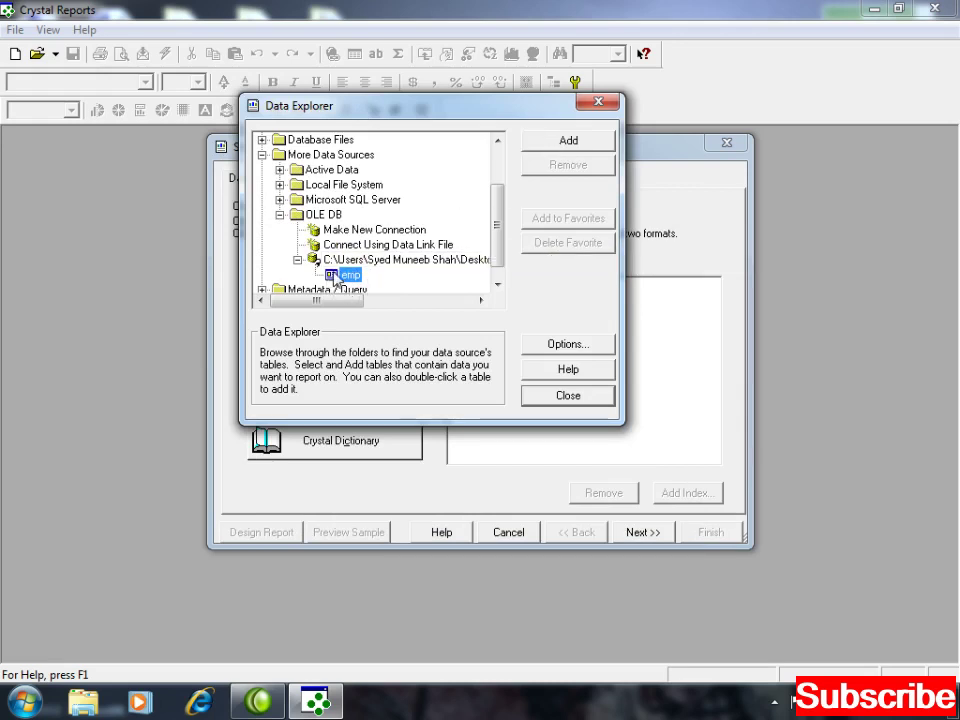
double_click(337, 276)
left_click(576, 403)
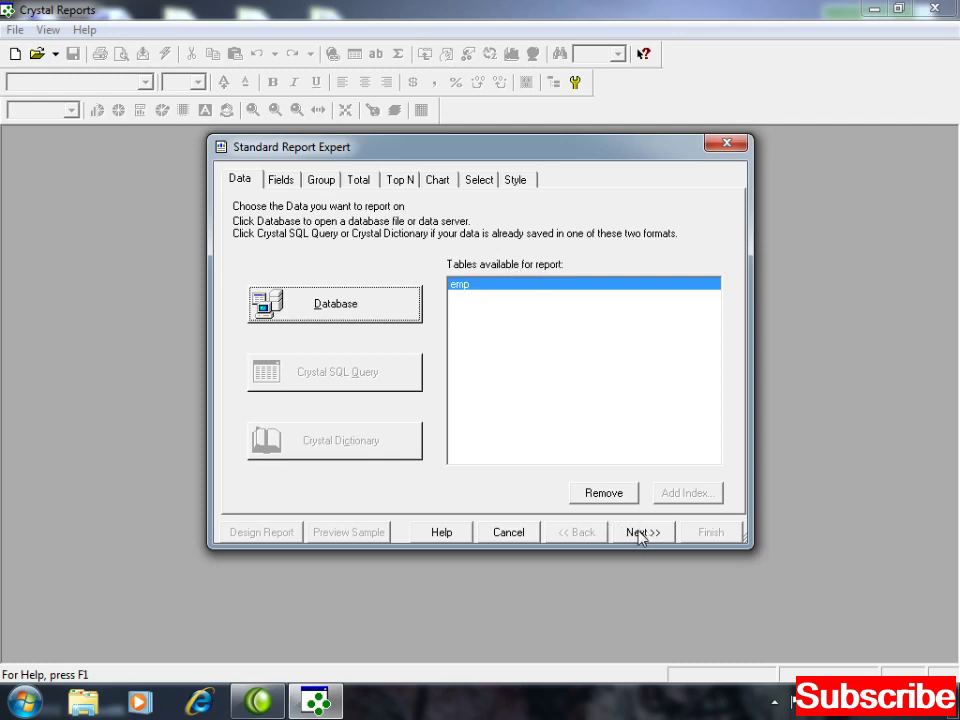
left_click(244, 181)
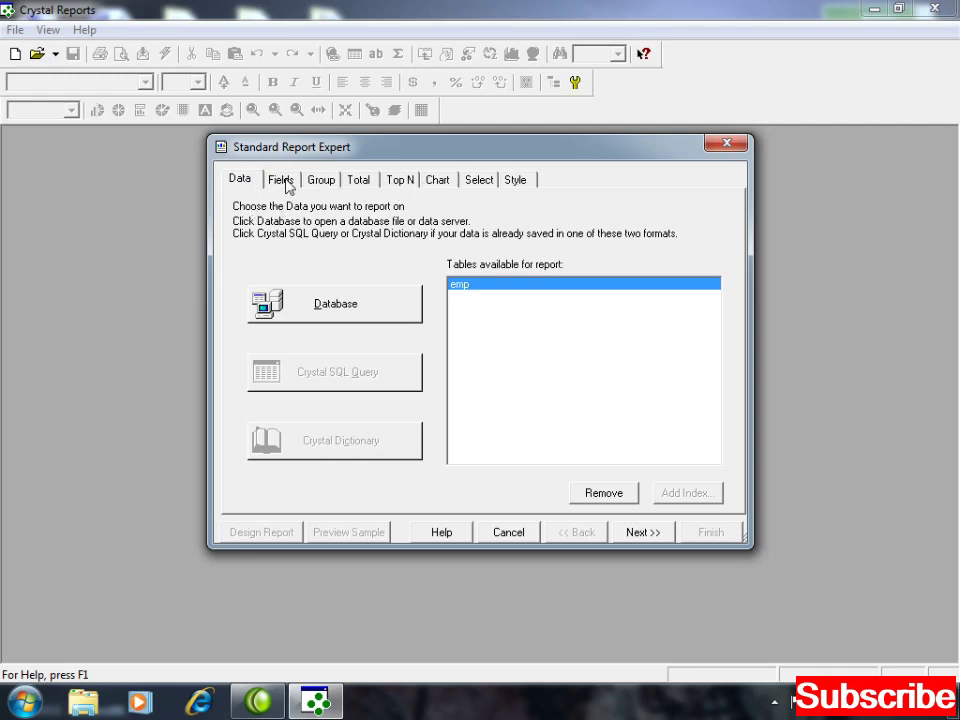
- Add all emp fields to the report's display list and set the eid and ename column headings to ID and Name
left_click(630, 533)
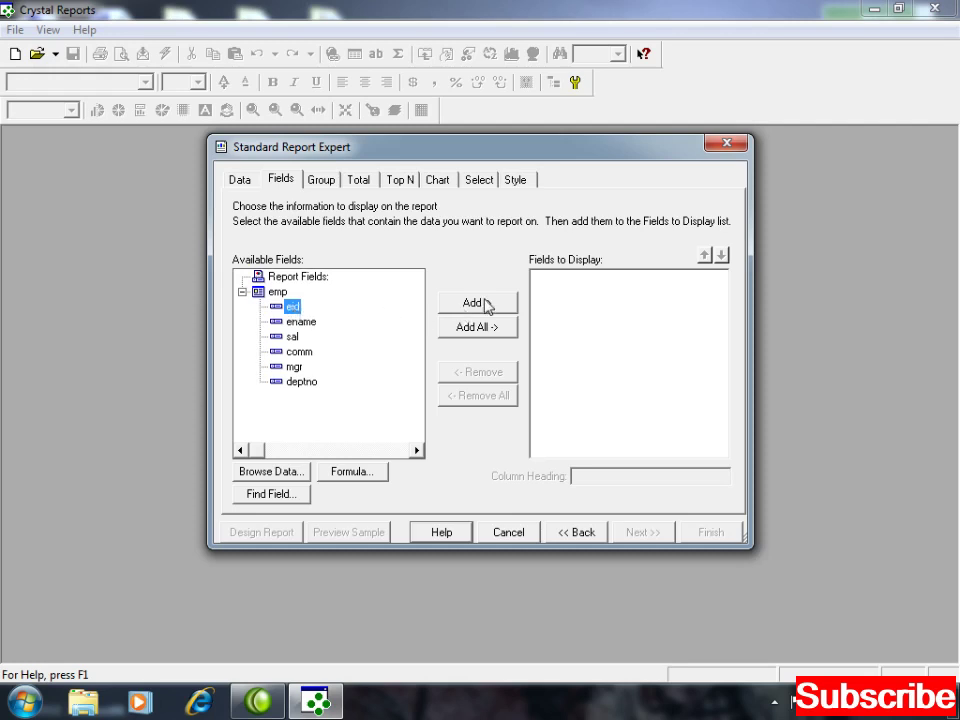
left_click(476, 329)
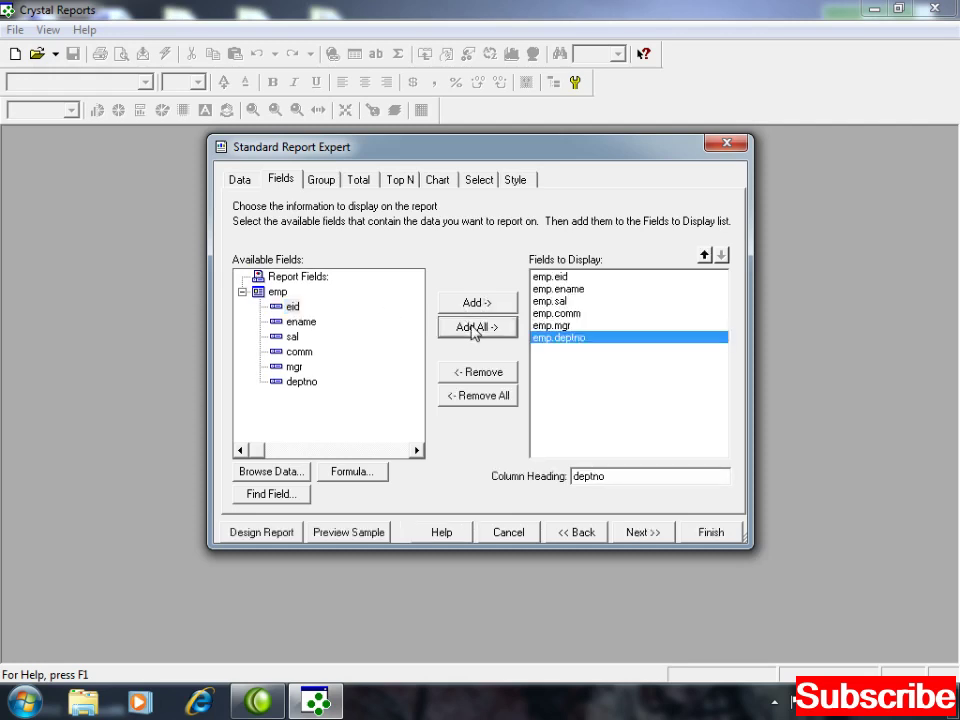
left_click(559, 279)
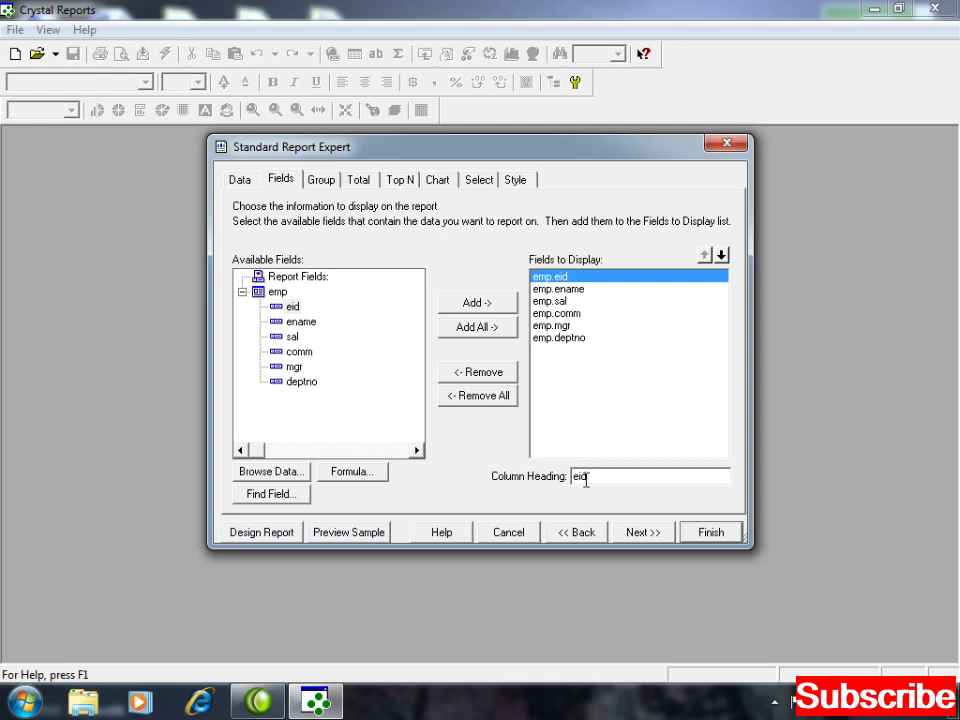
left_click_drag(604, 477, 502, 485)
type("ID")
left_click(565, 289)
left_click_drag(602, 477, 403, 486)
type("Name")
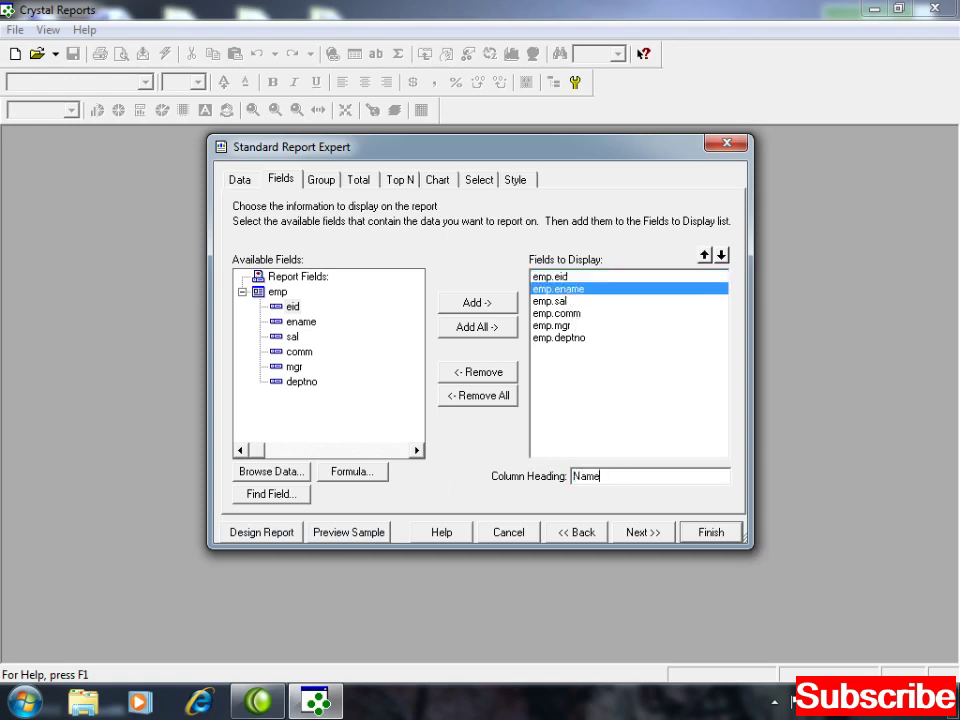
- Give the sal field a capitalised column heading and set the comm field's heading to Comm
left_click(556, 302)
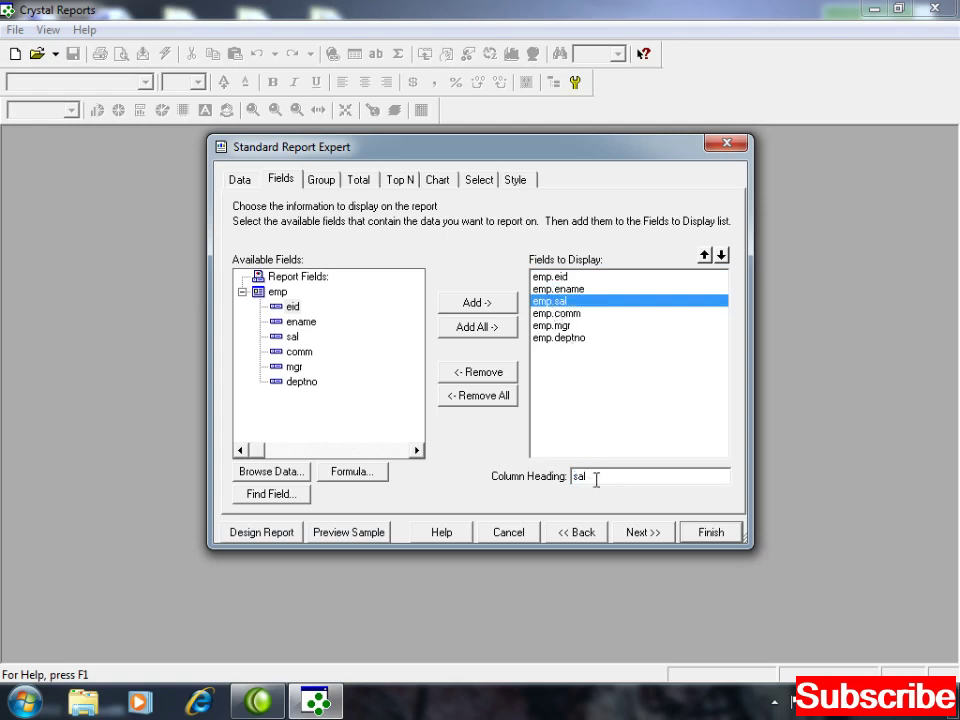
left_click_drag(596, 478, 392, 476)
type("Sa")
left_click(556, 313)
left_click_drag(625, 481, 385, 499)
type("Comm")
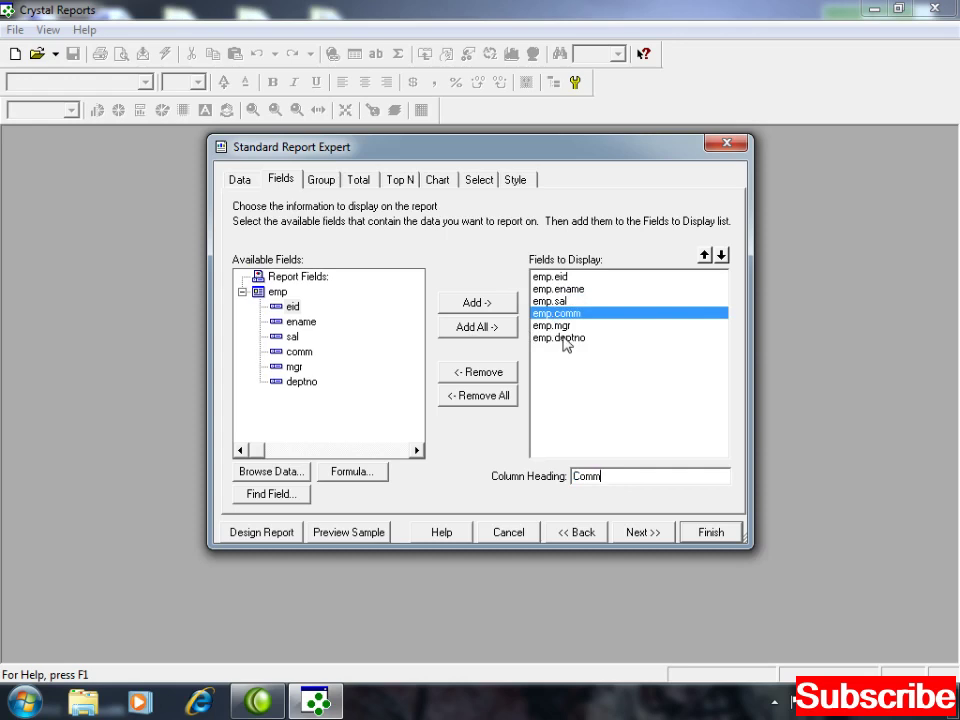
- Set the column heading of the mgr field to Manager and of the deptno field to Deptno
left_click(560, 325)
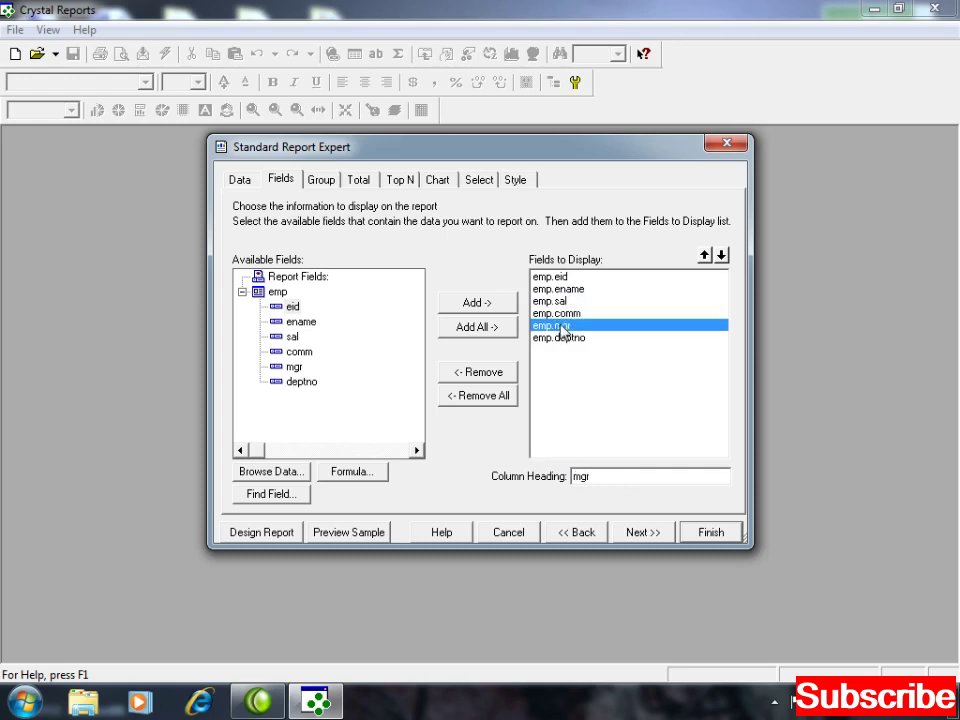
left_click_drag(610, 482, 340, 481)
type("Manager")
left_click(560, 338)
left_click_drag(620, 479, 430, 482)
type("Deptno")
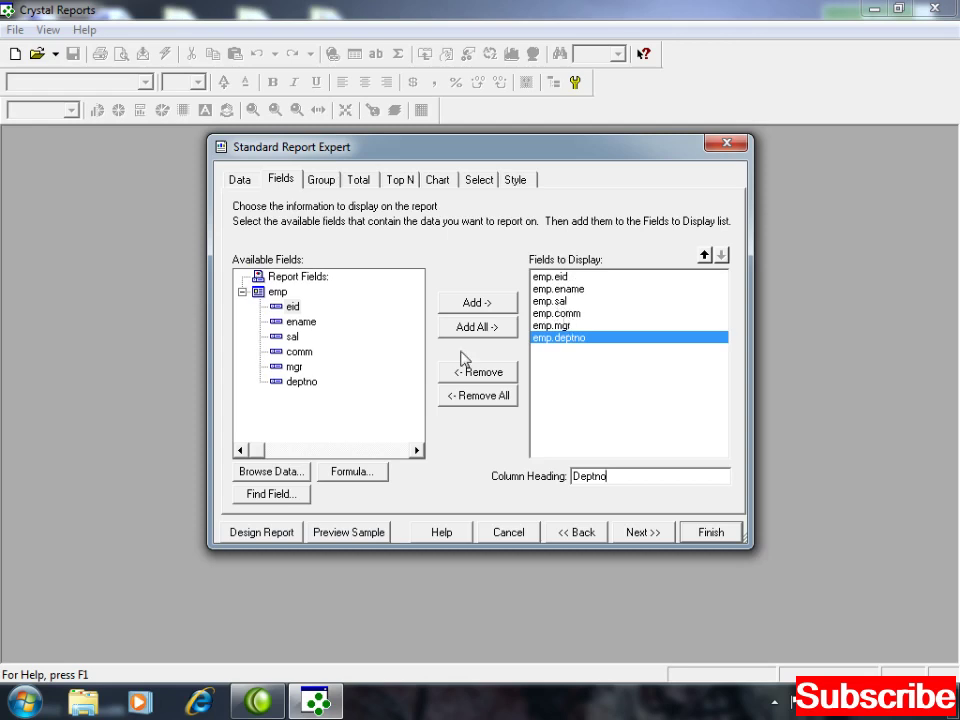
- Create a formula field named ns that computes {emp.sal} + {emp.comm}, then save it and close the Formula Editor
left_click(345, 474)
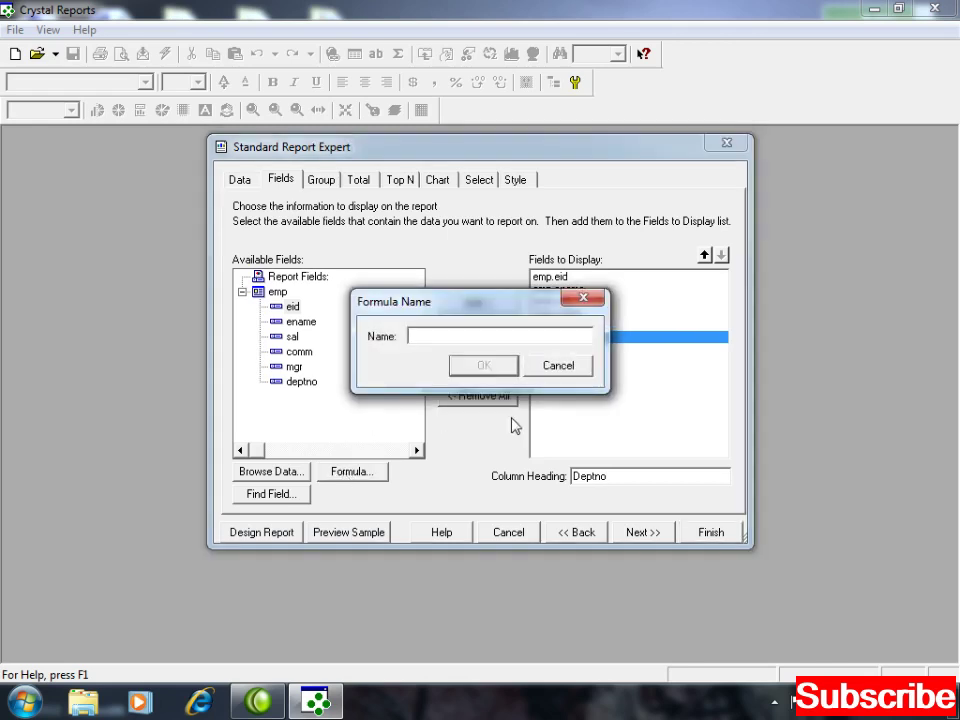
type("ns")
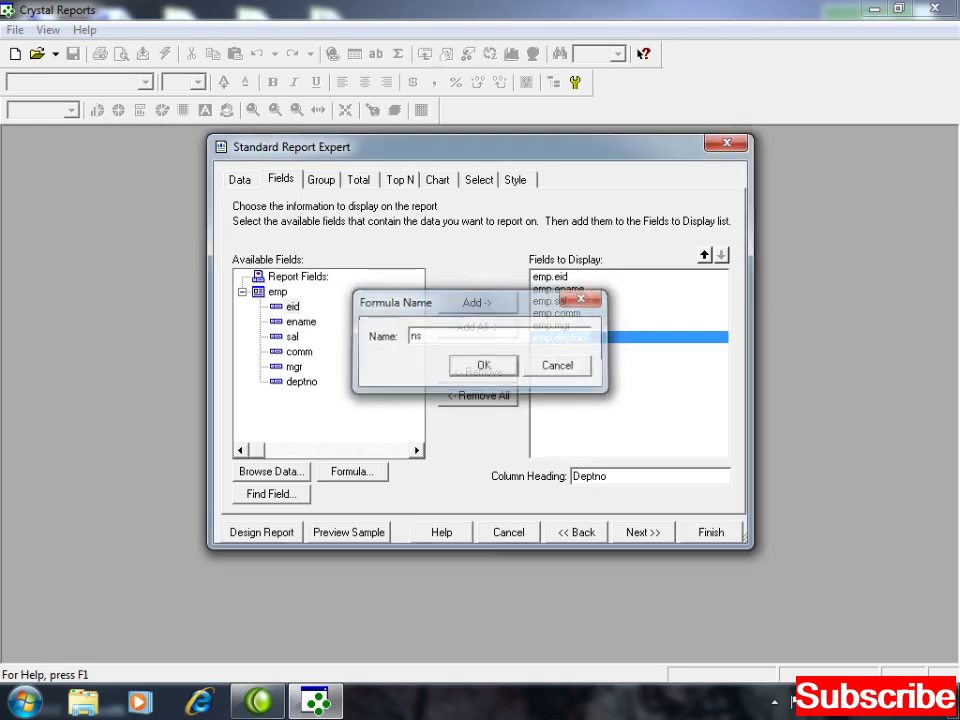
key("Return")
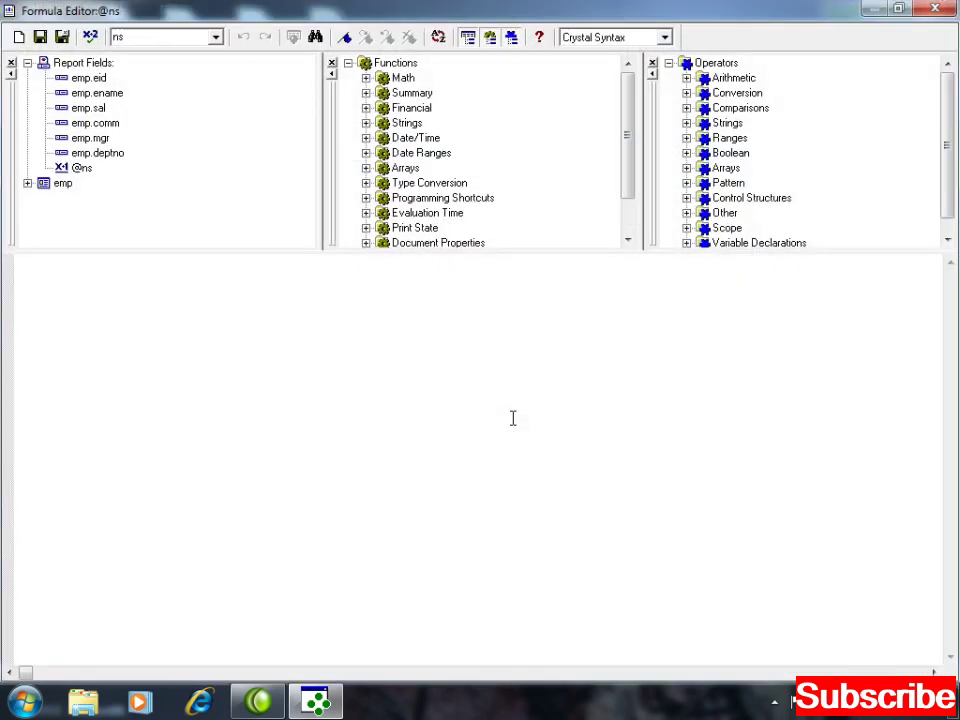
double_click(92, 109)
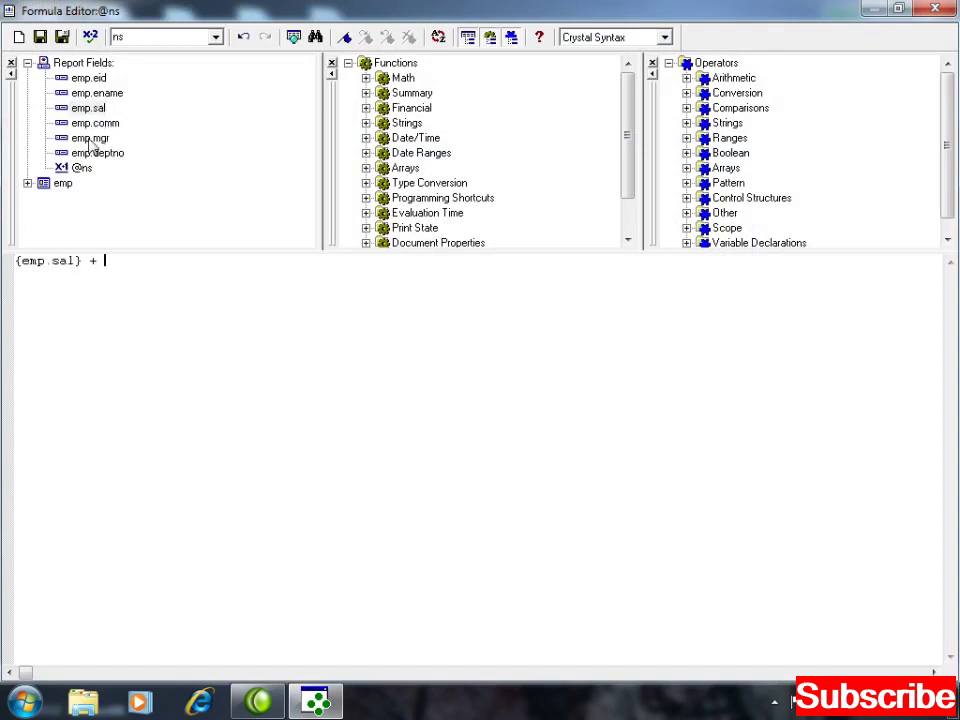
double_click(93, 124)
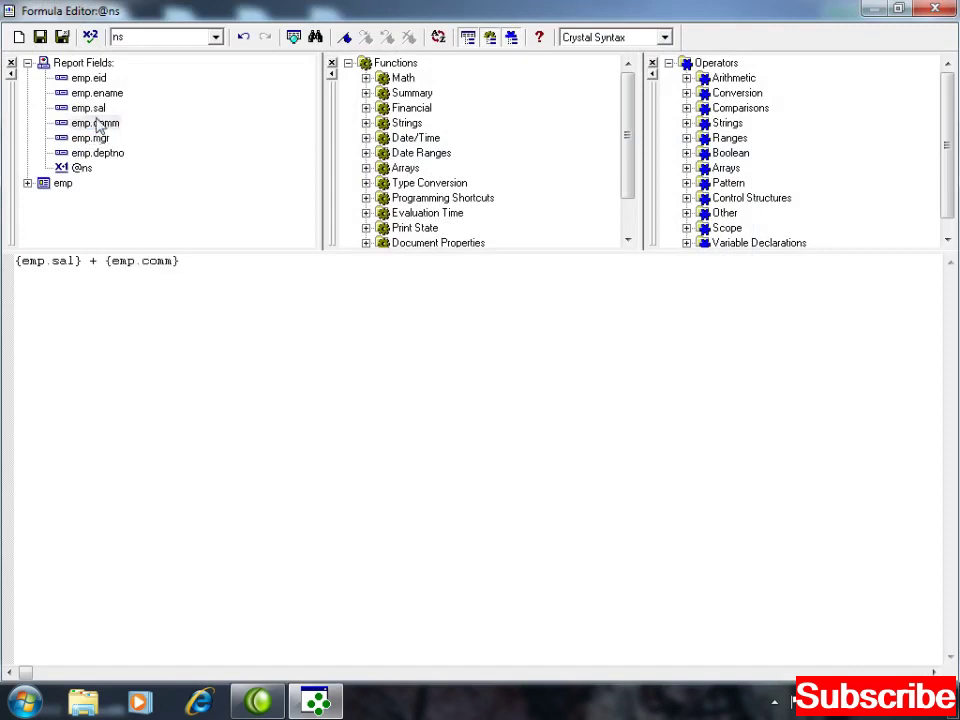
left_click(63, 38)
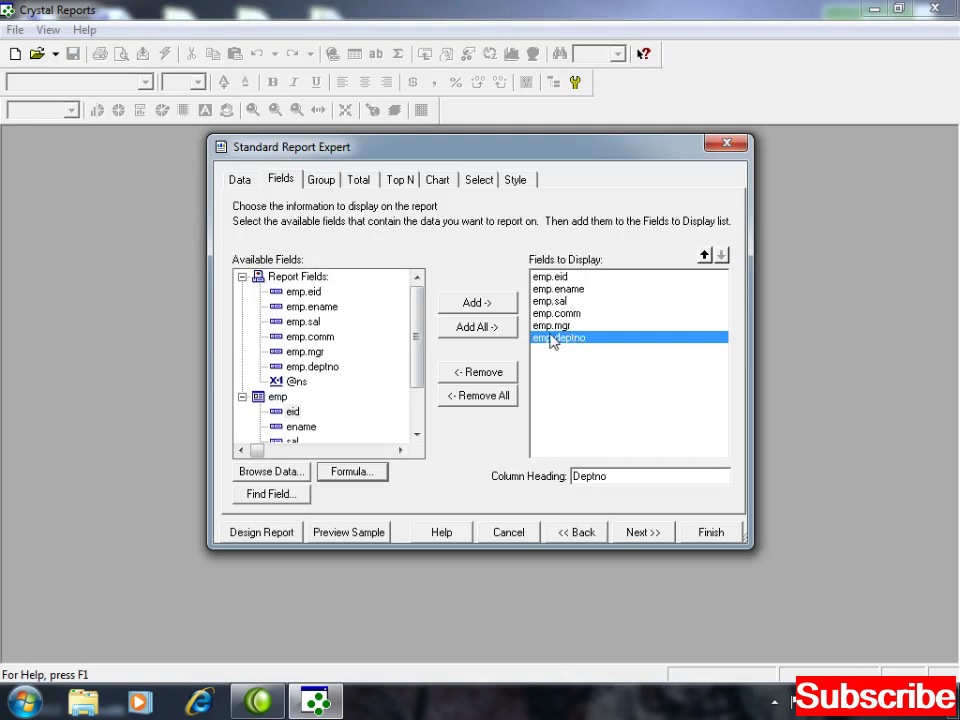
left_click(297, 383)
left_click(475, 306)
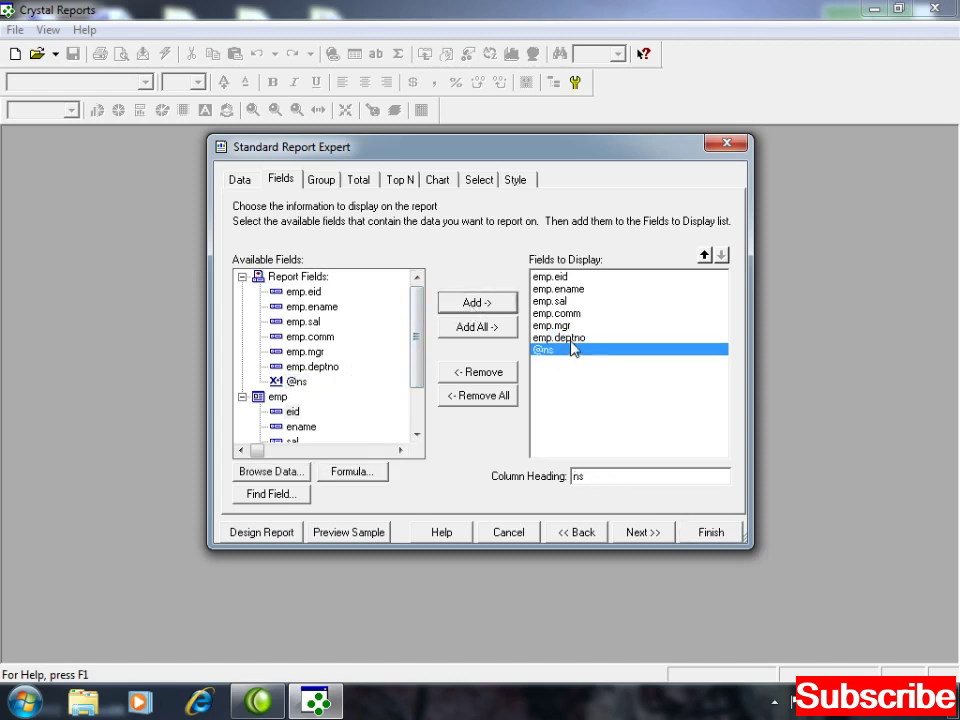
left_click(704, 256)
left_click(704, 256)
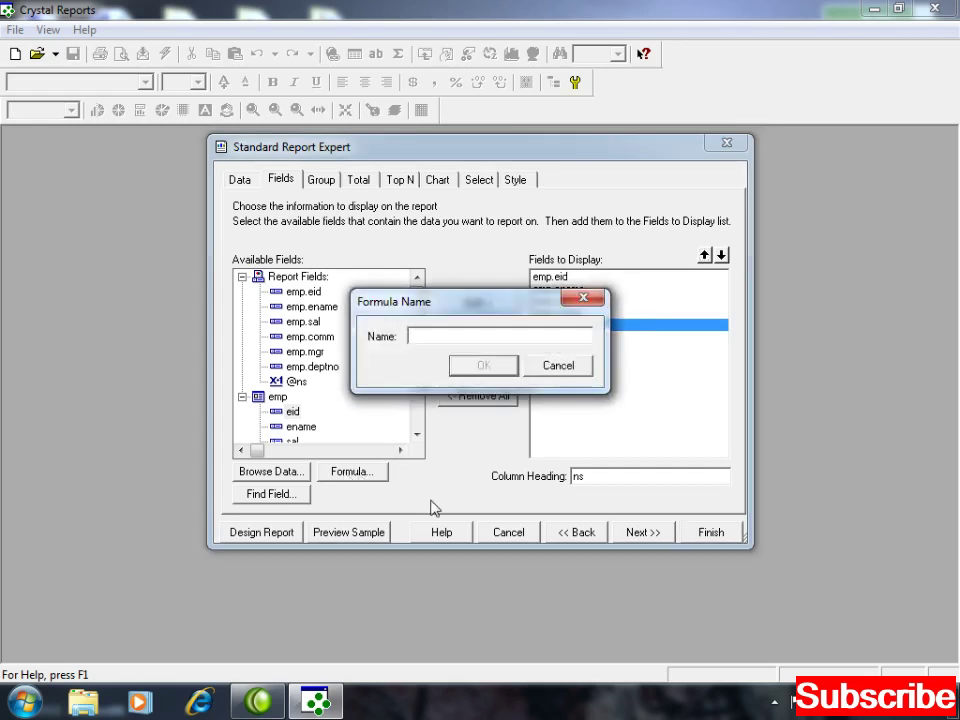
type("tax")
key("Return")
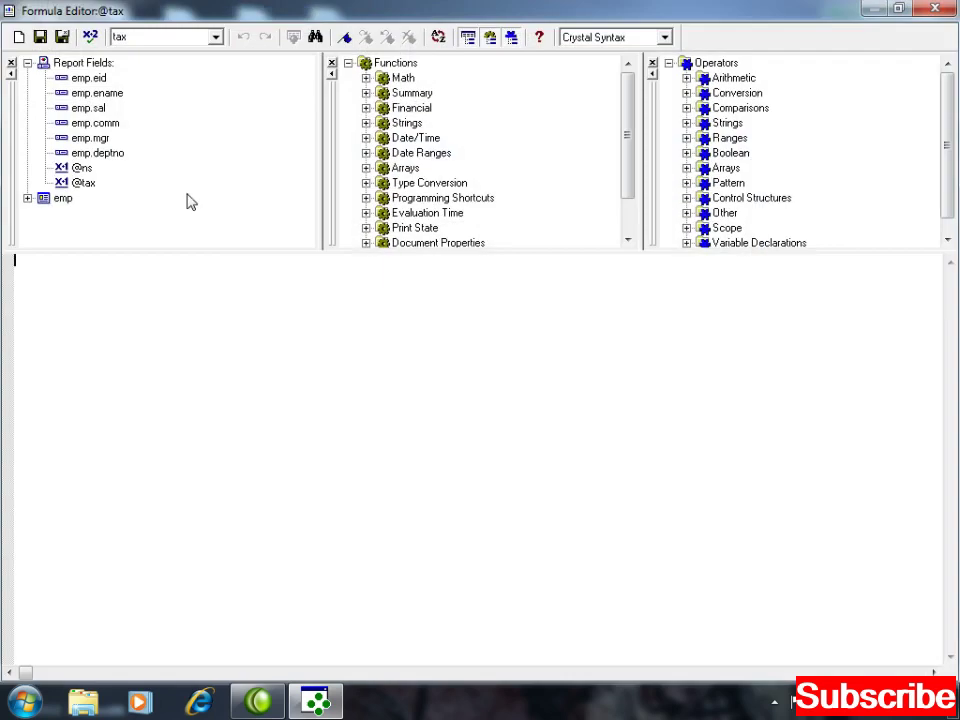
double_click(80, 168)
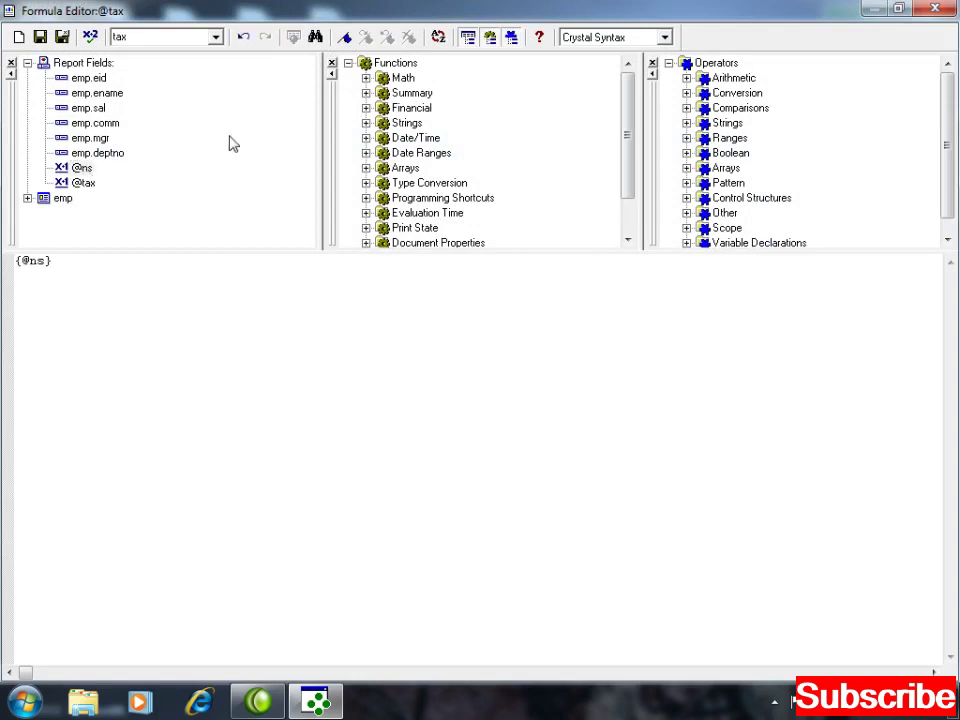
type("* 0.05")
- Launch Excel, hide the New Workbook pane and set the blank sheet's zoom to 200%
key("super+r")
type("excel")
key("Return")
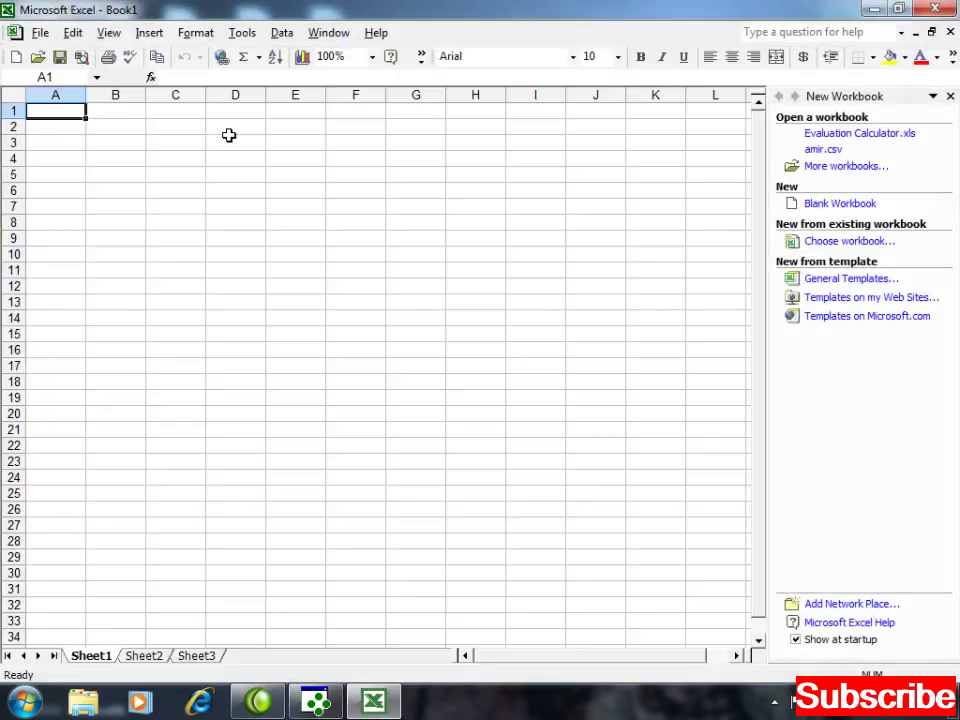
key("ctrl+F1")
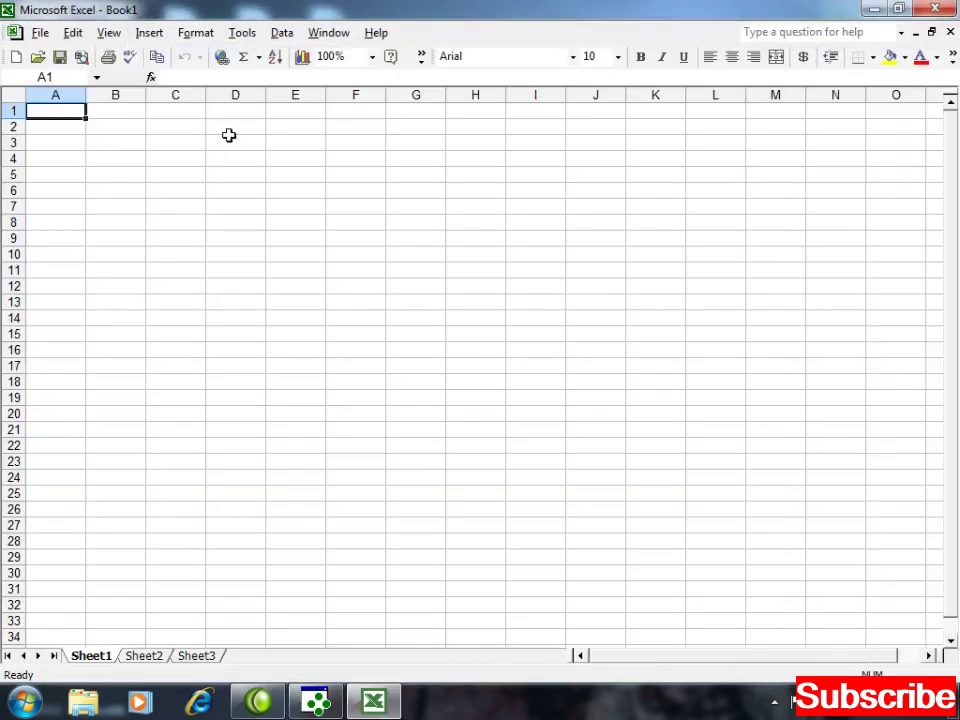
key("alt+v")
key("z")
key("Up")
key("Return")
- Enter the sample salaries 1000, 2000, 1200 and 1300 in cells C2 to C5
key("Right")
key("Right")
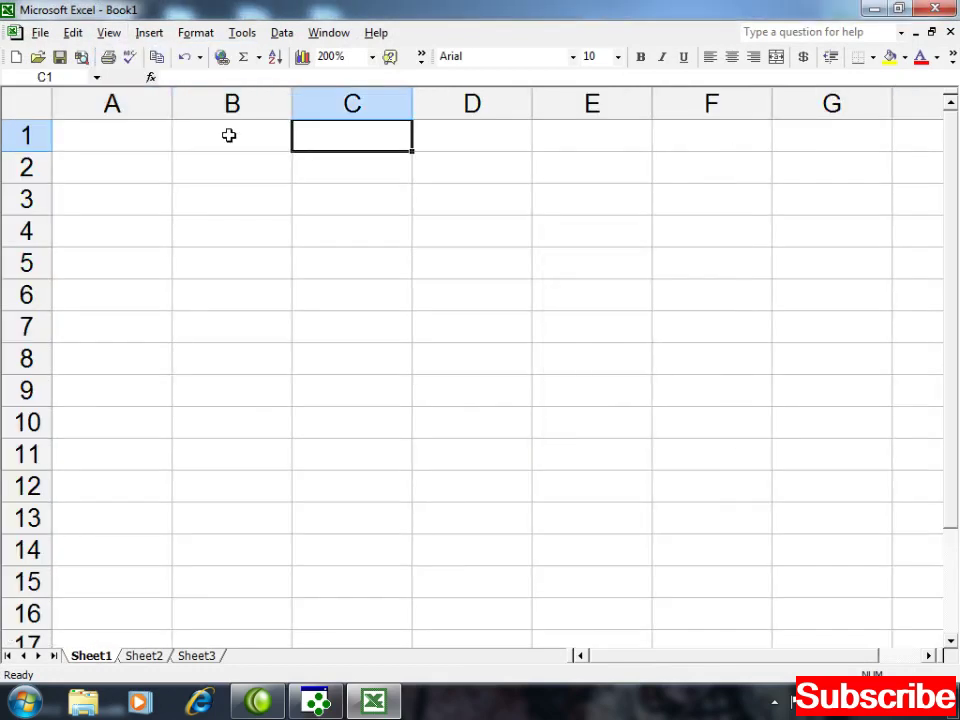
key("Down")
type("1000")
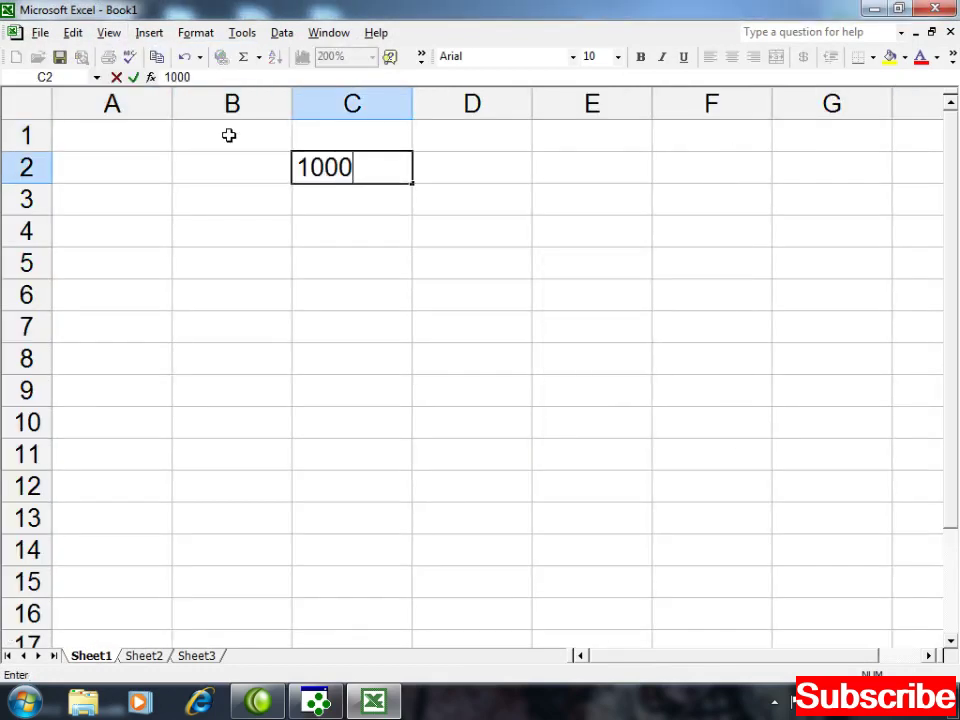
key("Return")
type("2000")
key("Return")
type("1200")
key("Return")
type("1")
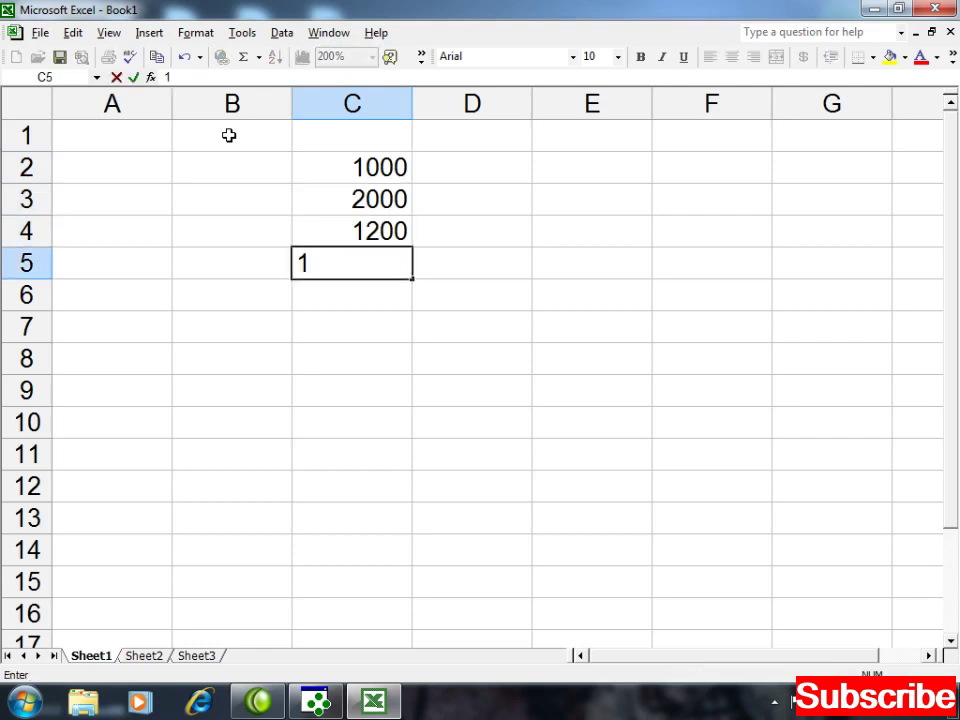
type("300")
key("Tab")
- Enter the tax formula =C2*0.05 in cell D2
key("Up")
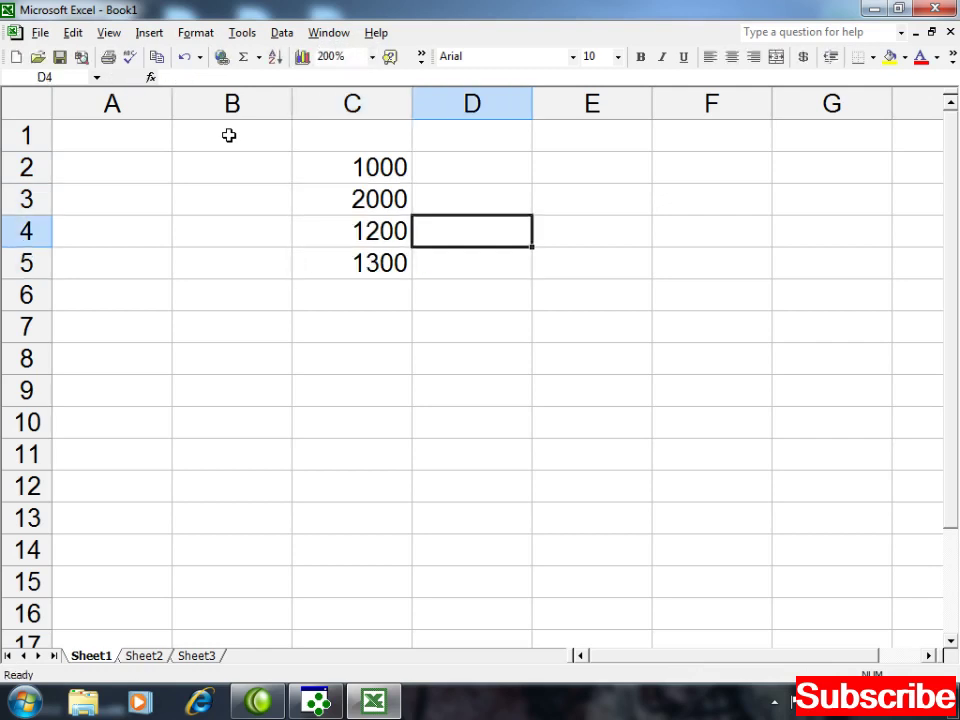
key("Up")
key("Up")
type("=")
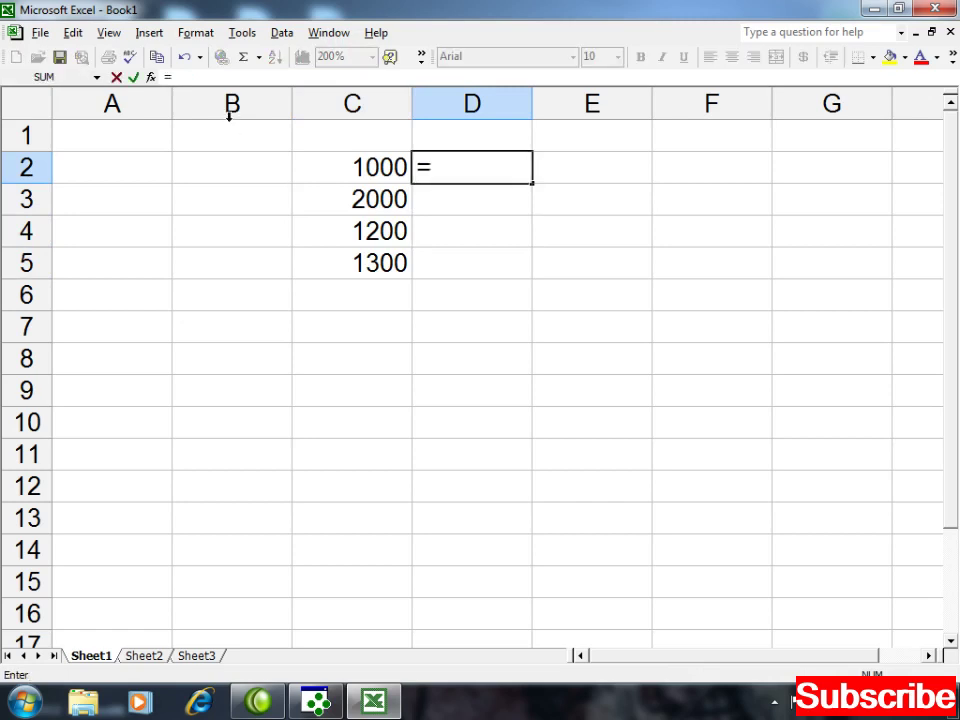
left_click(355, 168)
type("*0.05")
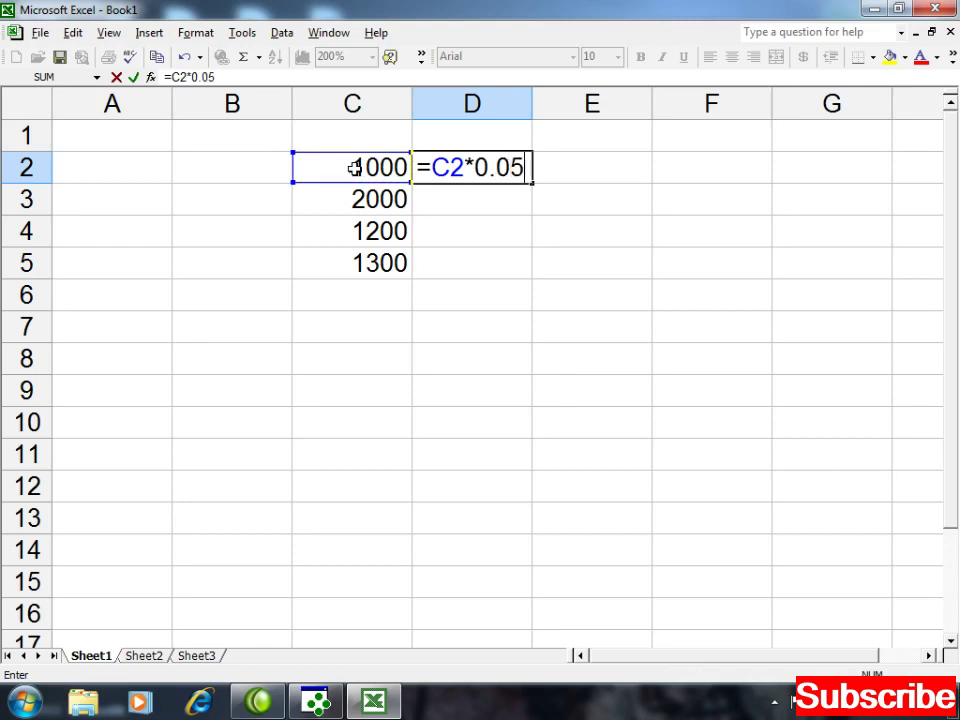
key("Return")
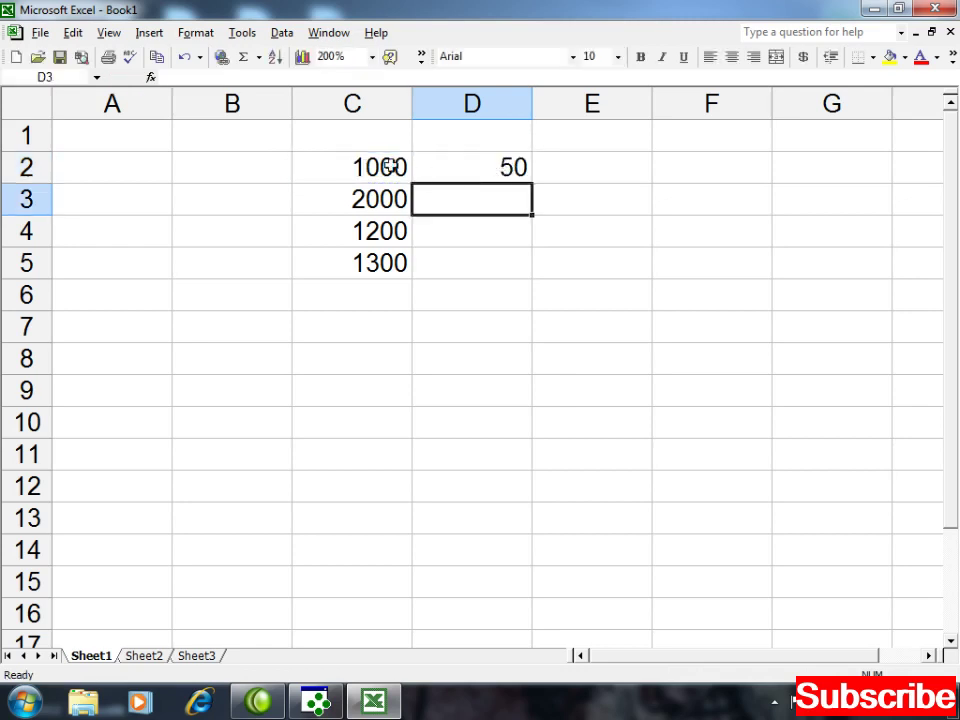
left_click(373, 167)
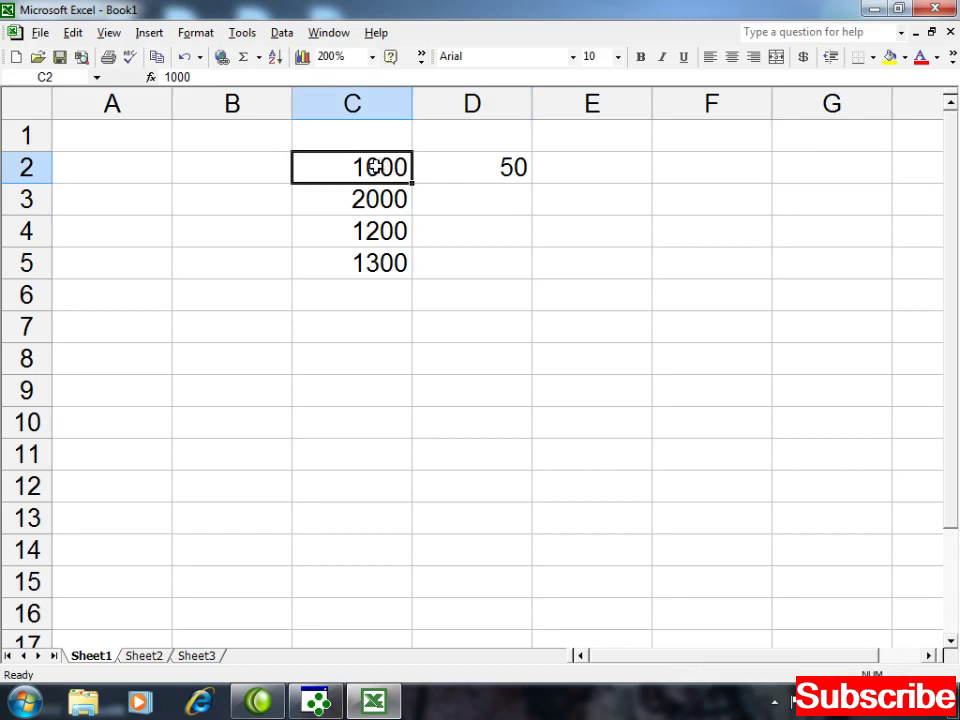
- Enter the labels a, b, c and d in cells B2 to B5 beside the salaries
left_click(253, 169)
type("a")
key("Return")
type("b")
key("Return")
type("c")
key("Return")
type("d")
key("Return")
- Fill the D2 tax formula down through cell D5
key("Right")
key("Right")
key("Up")
key("Up")
key("Up")
key("Up")
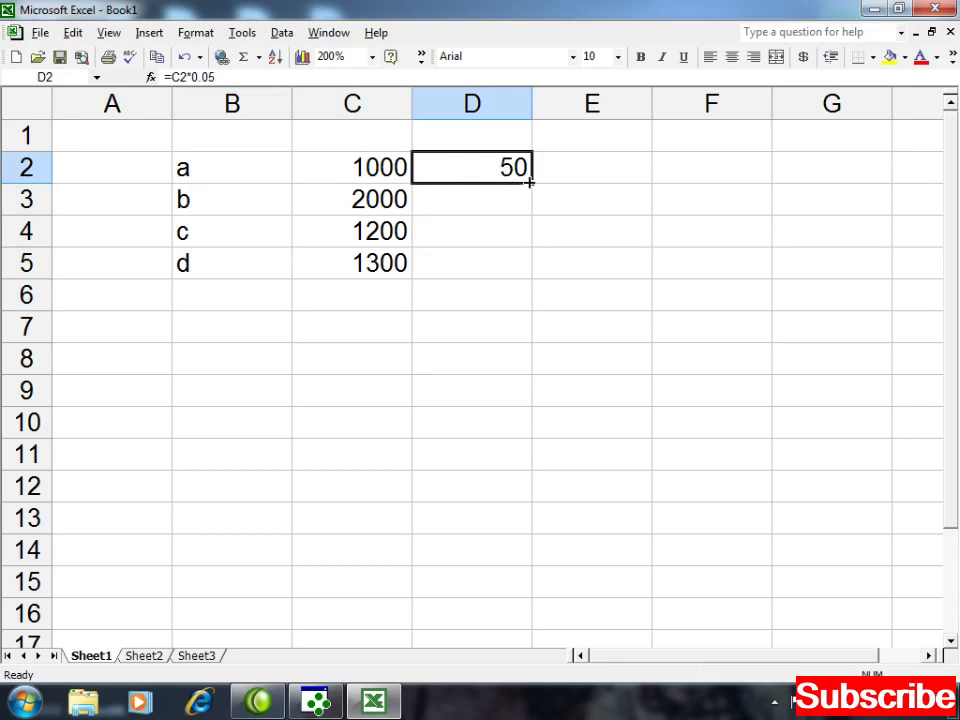
left_click_drag(533, 187, 527, 279)
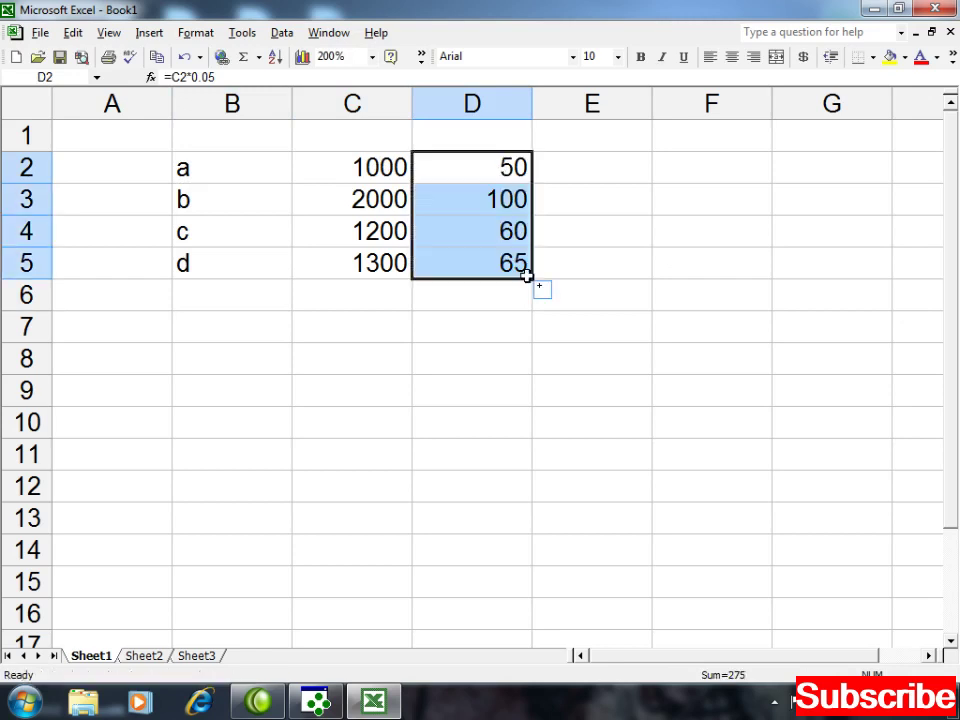
left_click(512, 300)
left_click(512, 155)
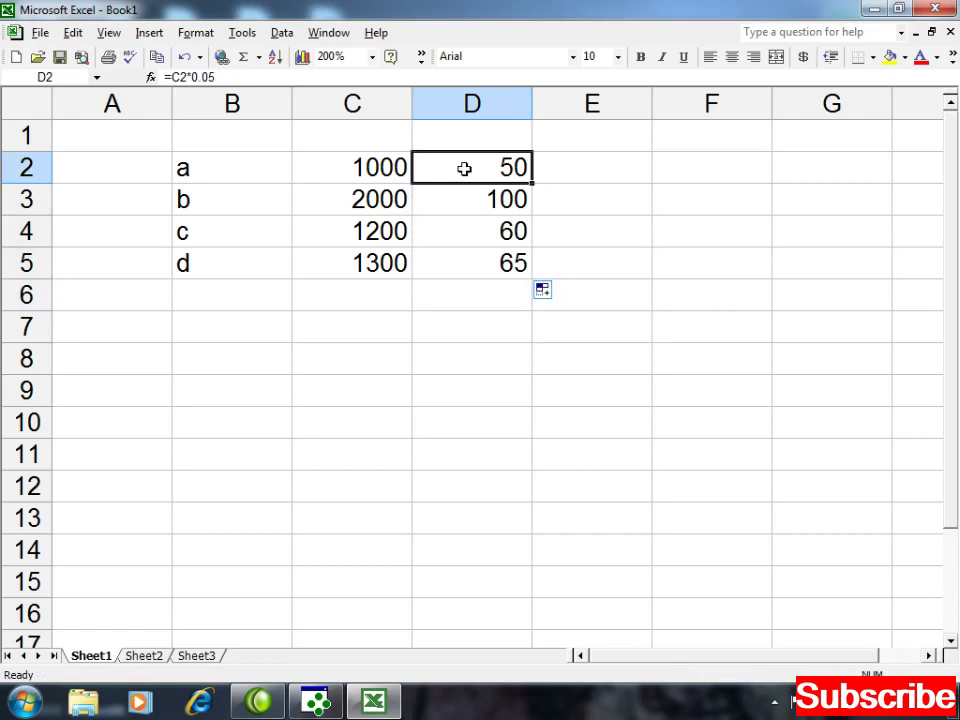
- Try a rate of 0.10 in the D2 formula and undo the change
double_click(464, 168)
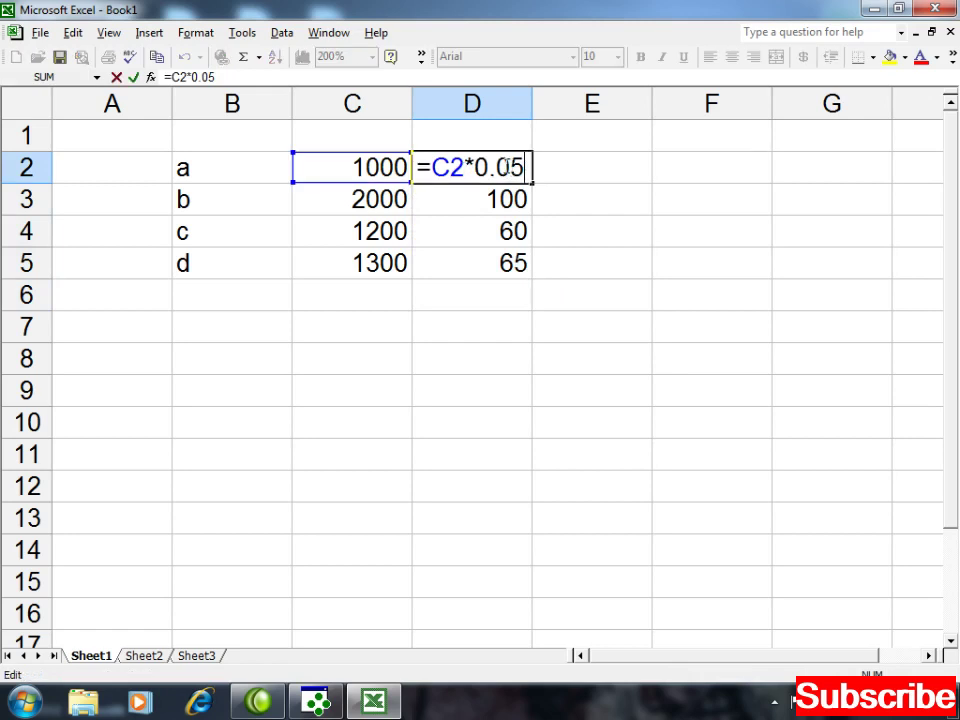
left_click_drag(496, 166, 522, 167)
type("100")
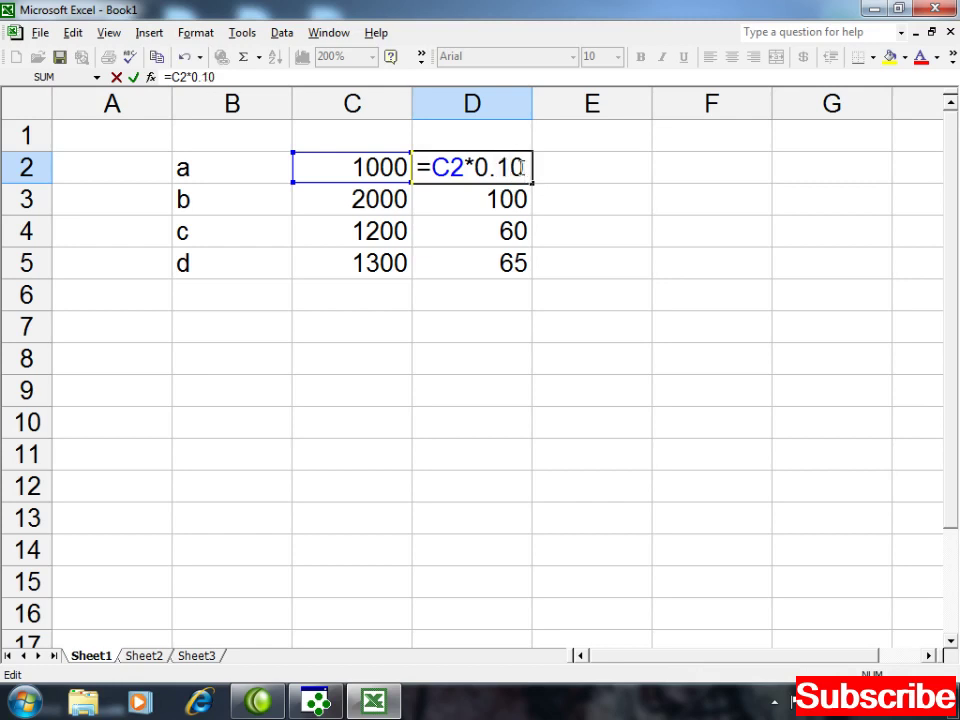
key("Return")
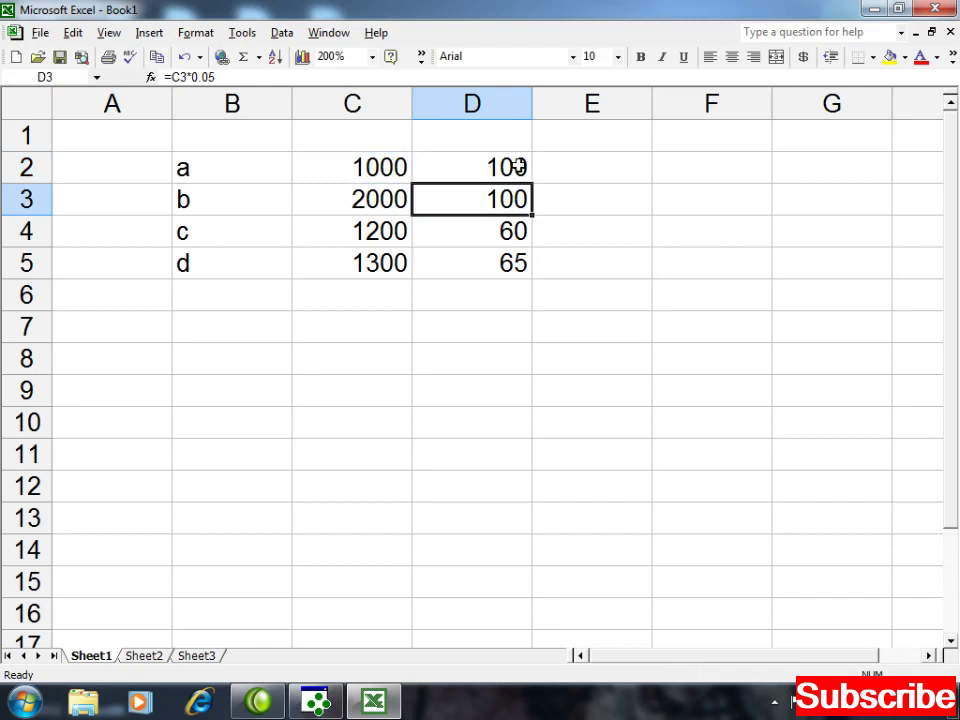
key("ctrl+z")
left_click(527, 296)
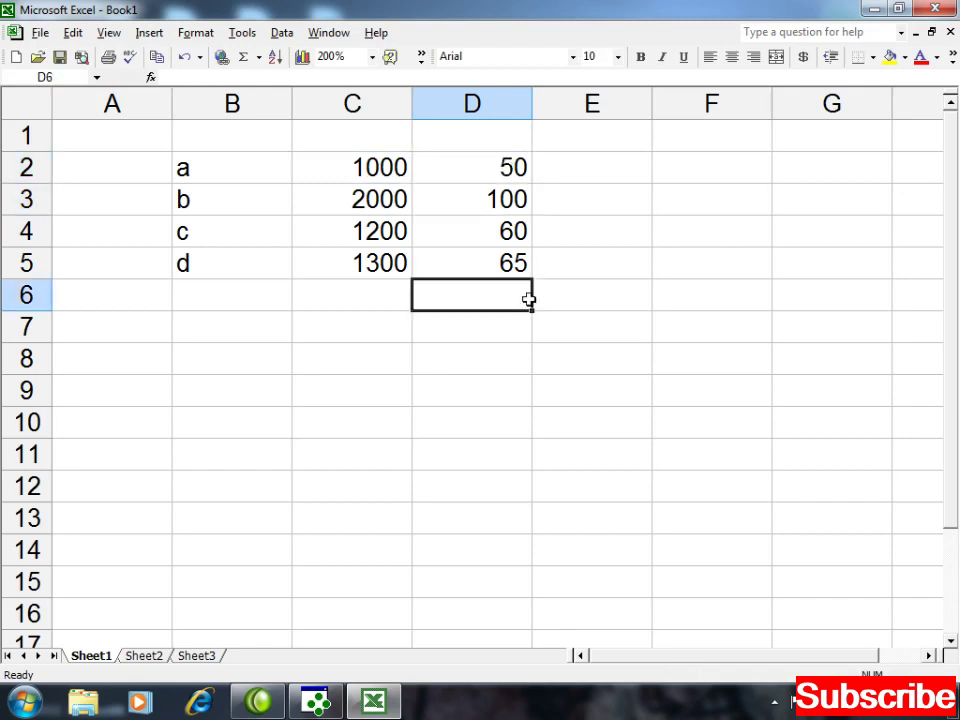
- Enter the formula =C2-D2 in cell E2 to subtract the tax from the salary
left_click(602, 166)
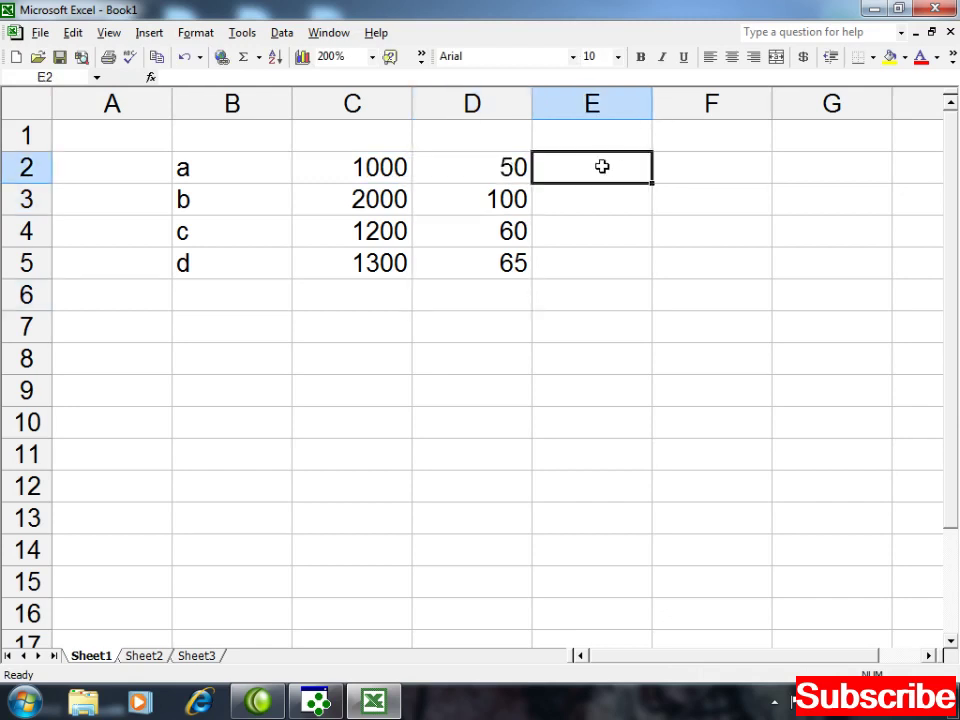
type("=")
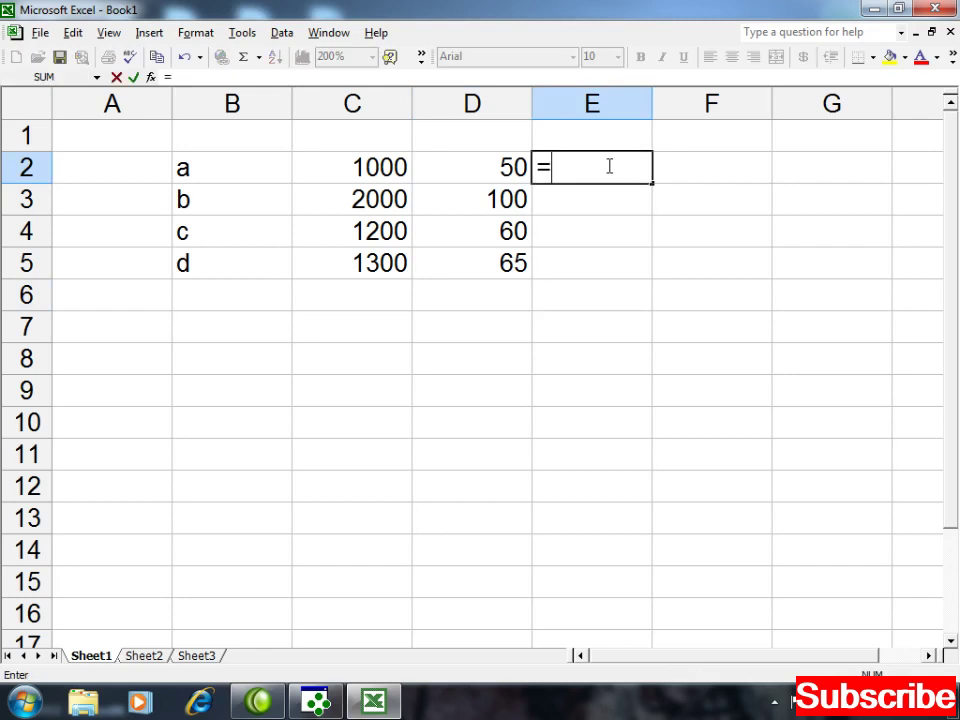
left_click(375, 175)
type("-")
left_click(497, 163)
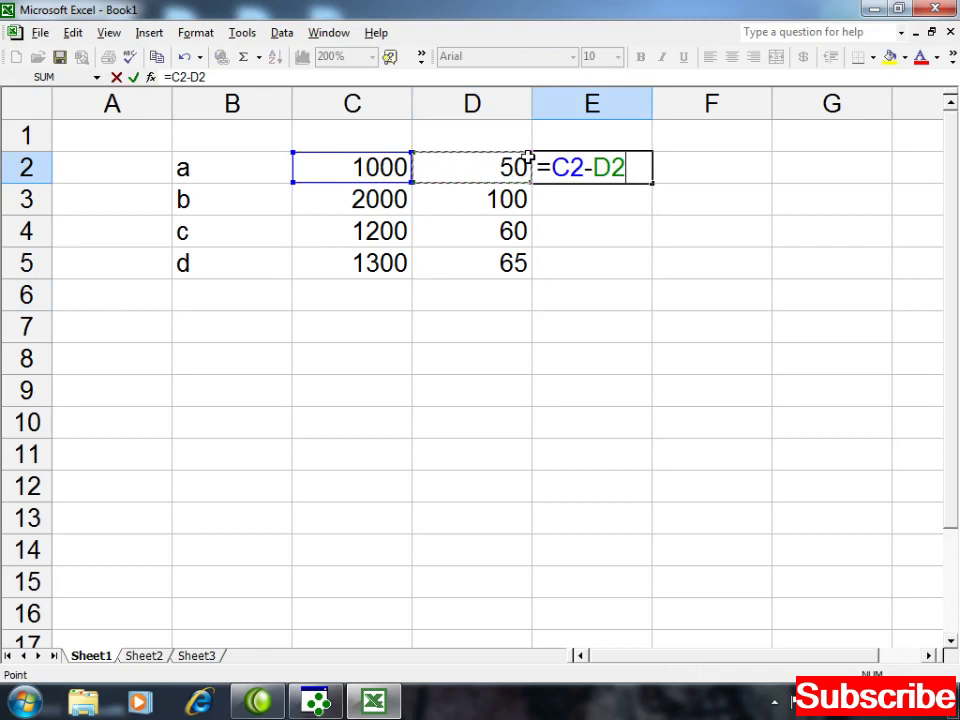
key("Return")
- Fill the E2 subtraction formula down through cell E5
left_click(615, 162)
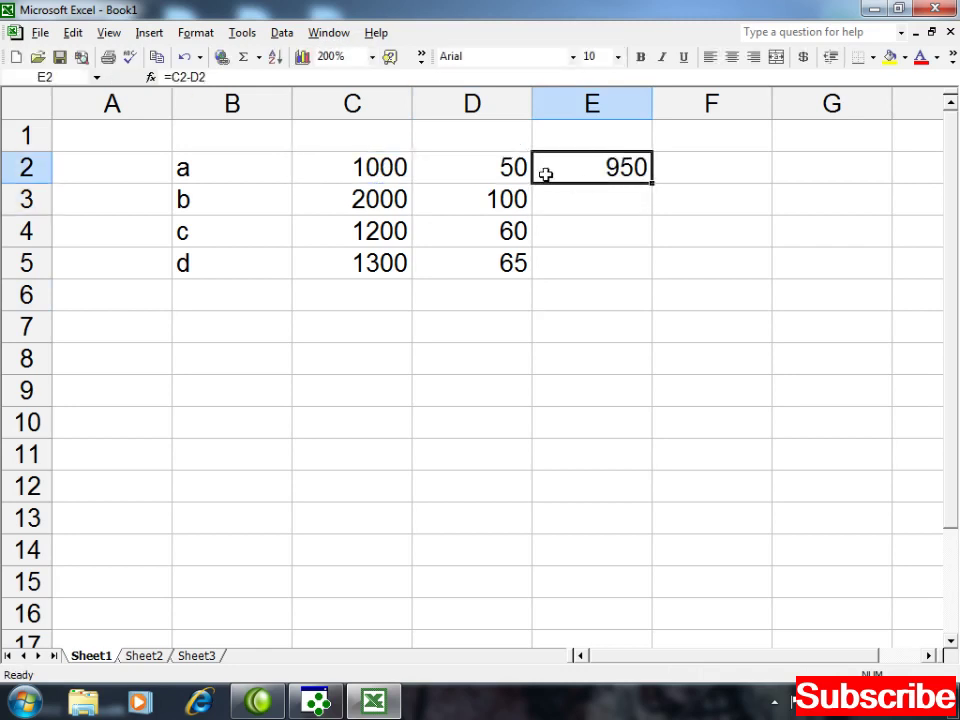
left_click_drag(653, 182, 653, 274)
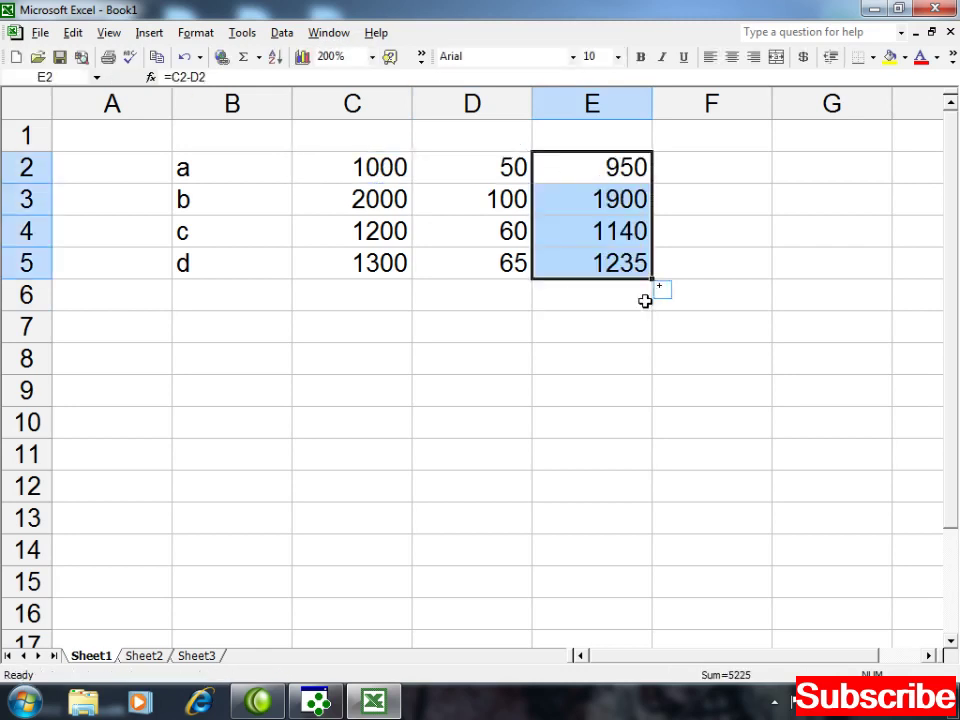
left_click(608, 354)
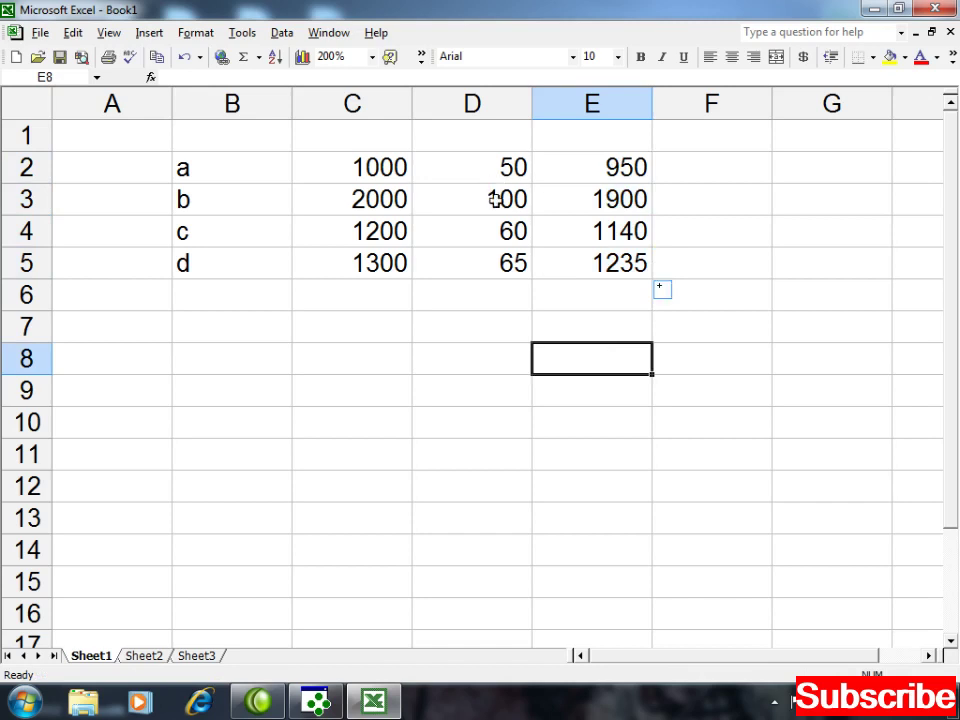
left_click(316, 700)
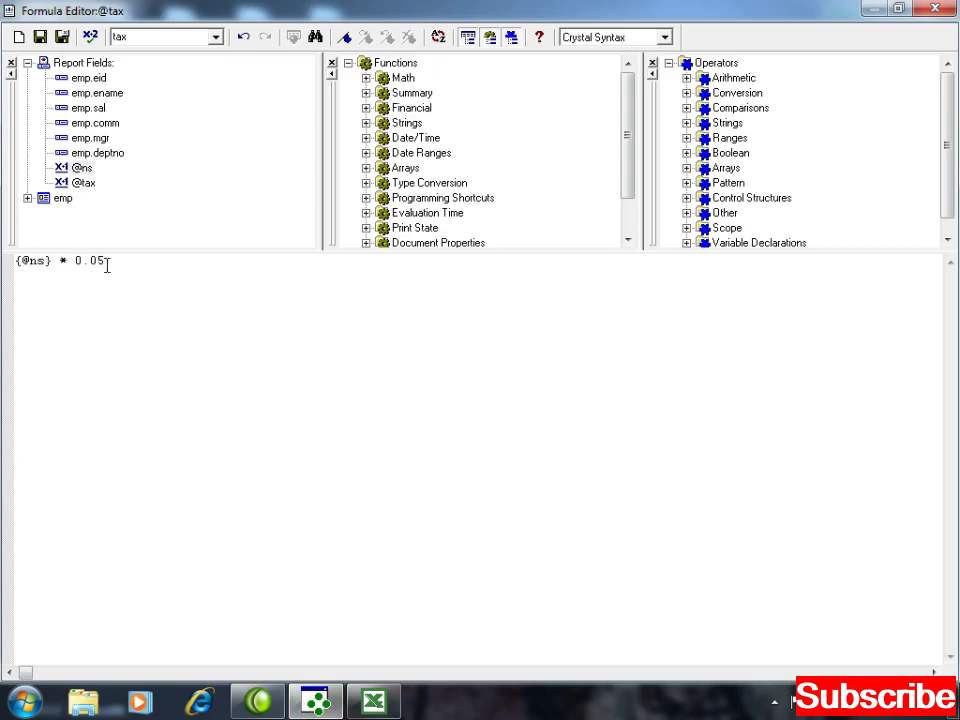
left_click(62, 37)
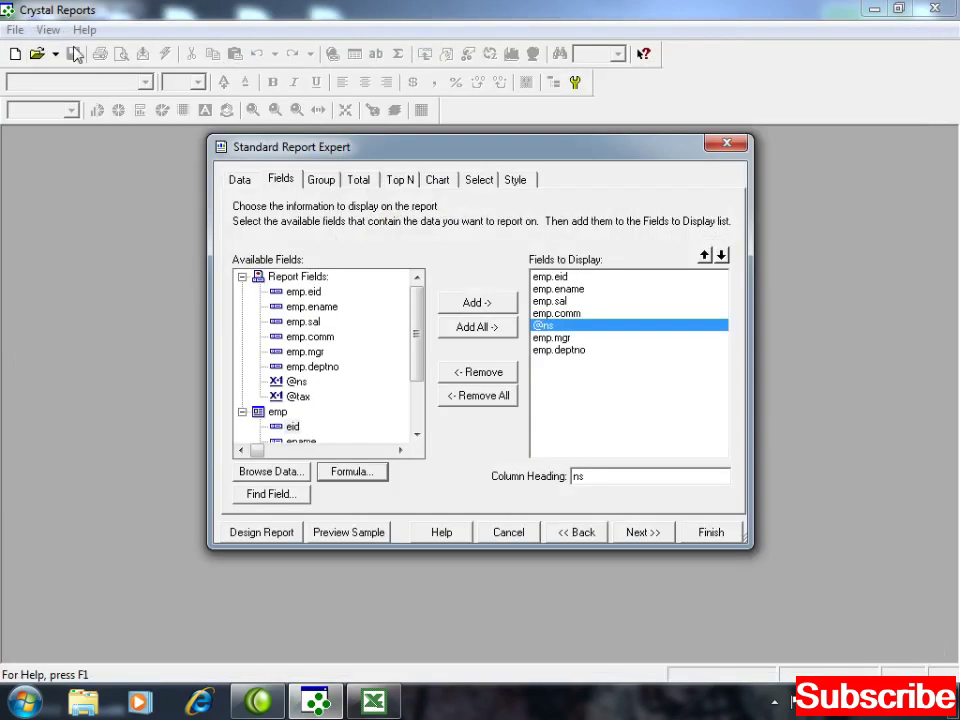
left_click(299, 397)
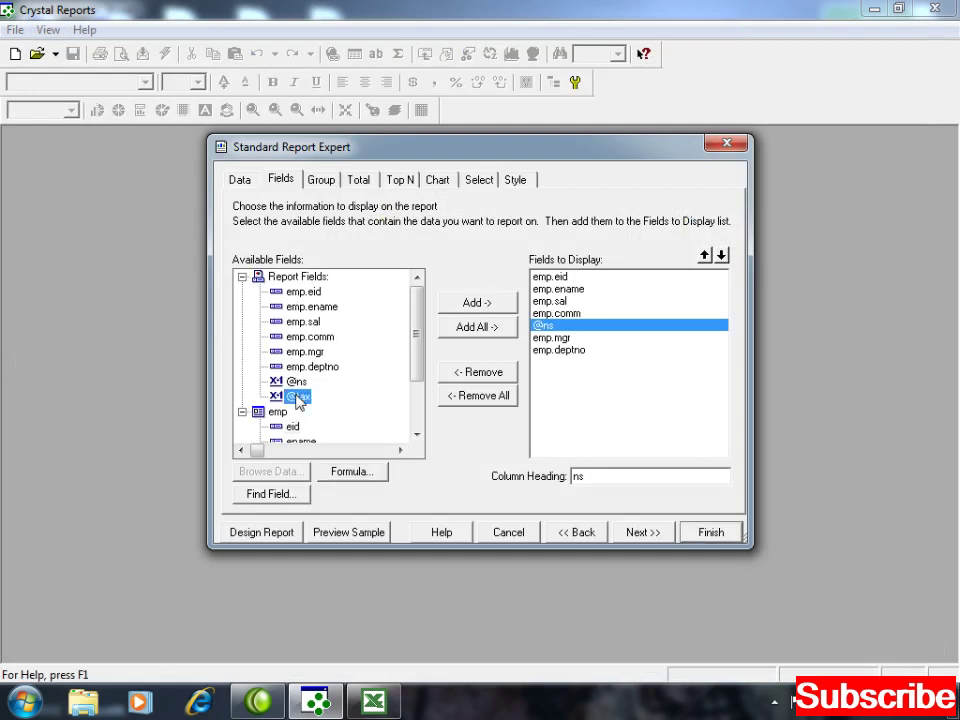
left_click(485, 306)
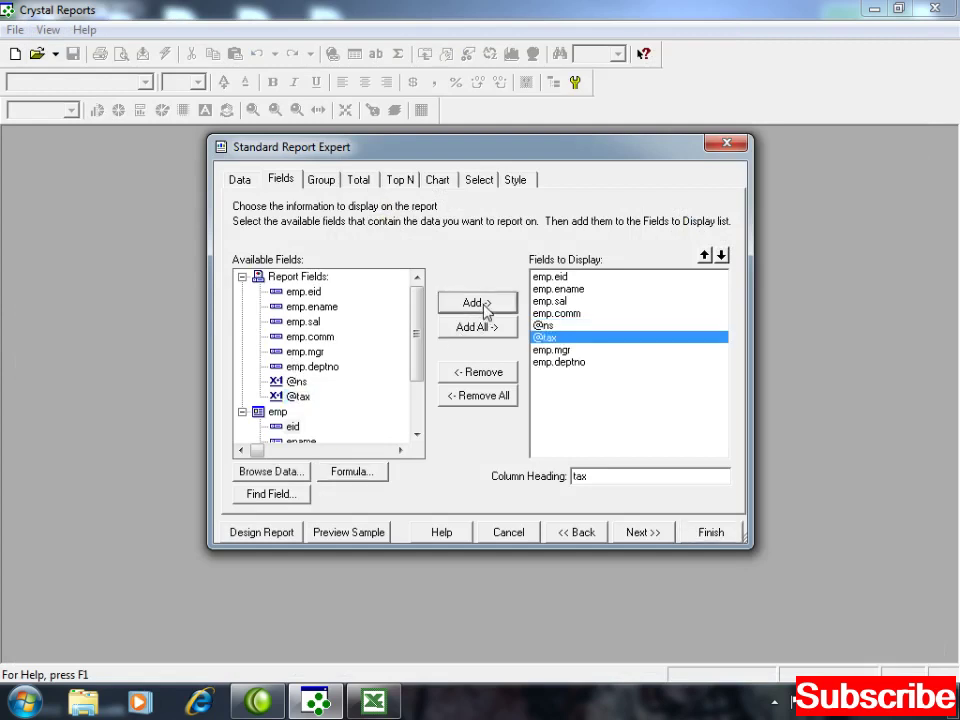
left_click(556, 329)
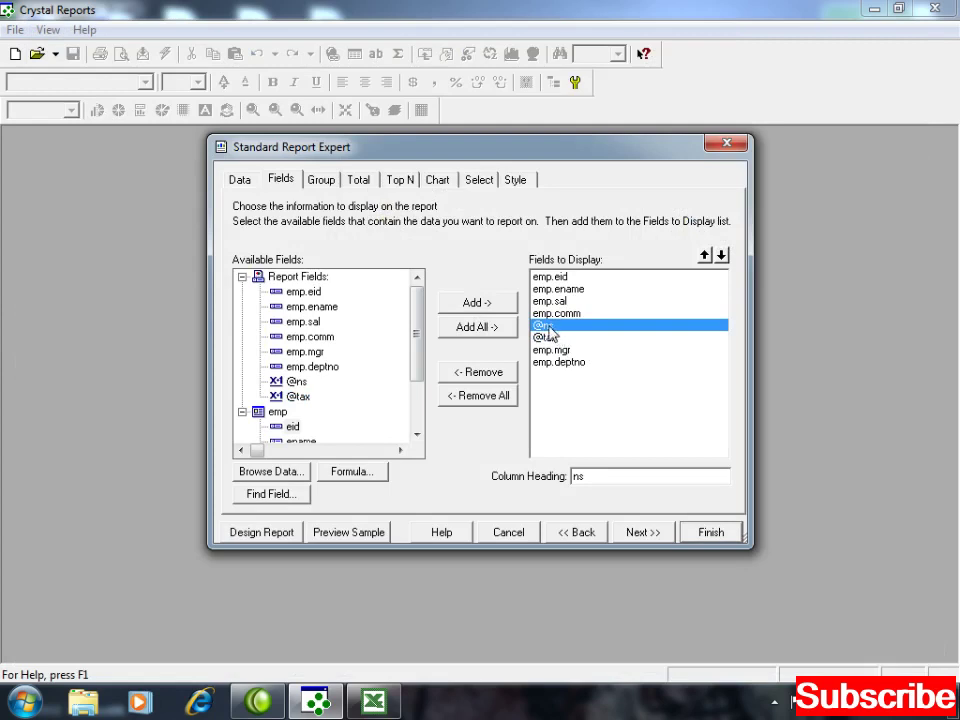
left_click_drag(594, 476, 555, 484)
left_click(598, 478)
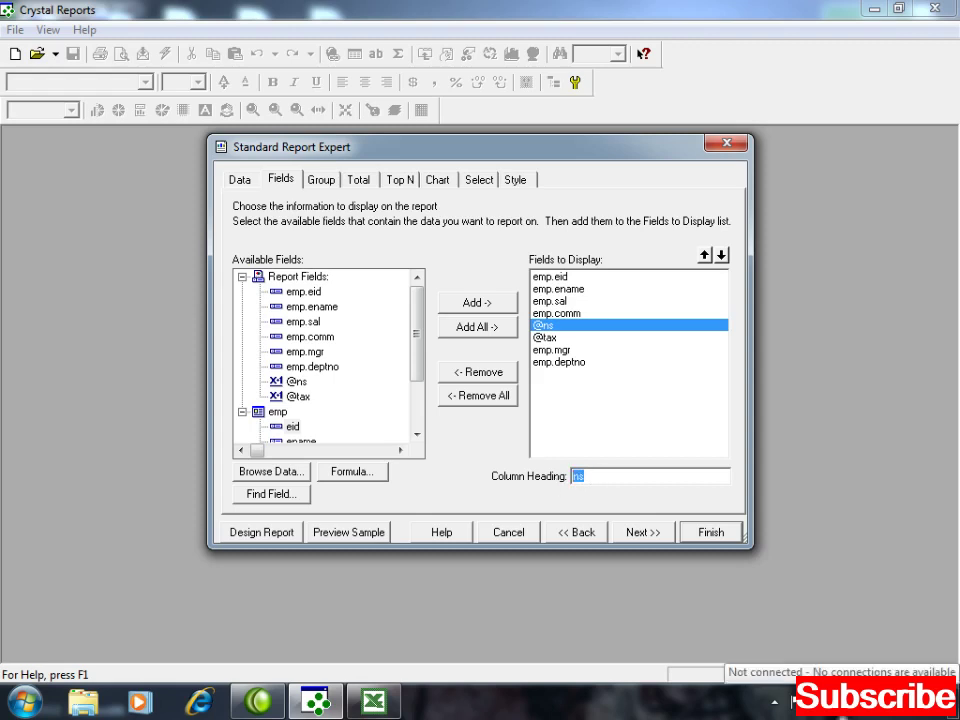
type("S+C")
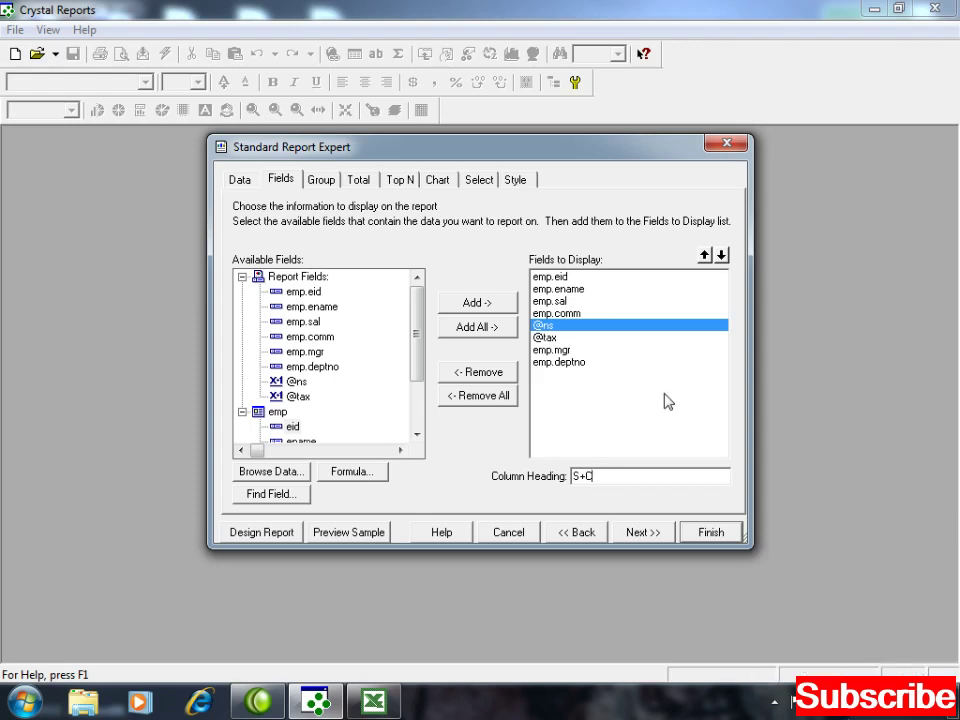
left_click(556, 338)
left_click_drag(597, 477, 459, 476)
type("Tax")
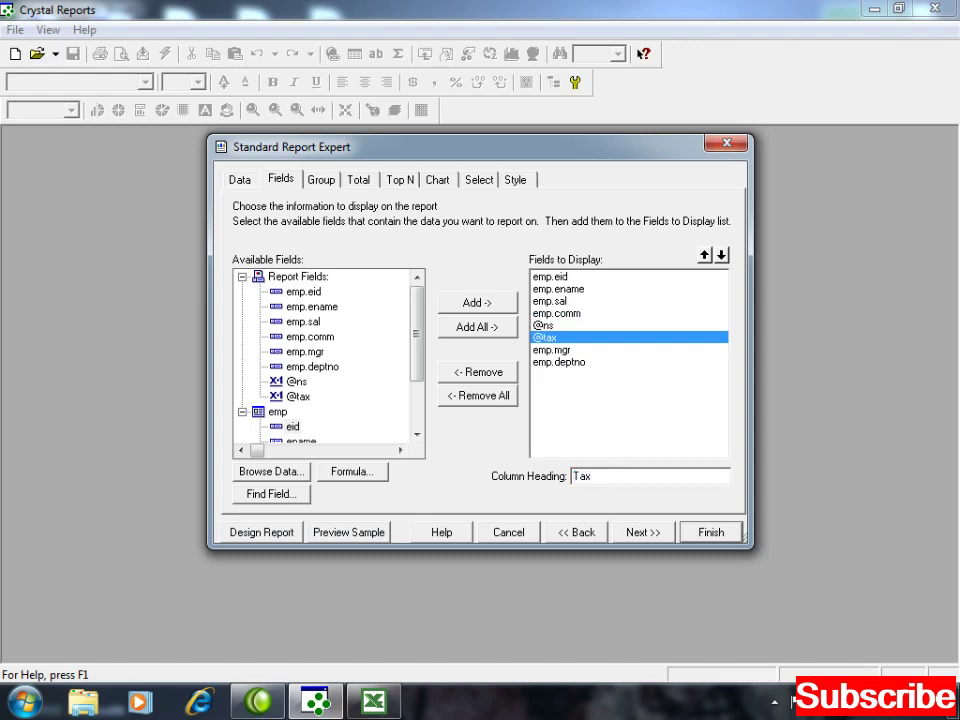
left_click(345, 475)
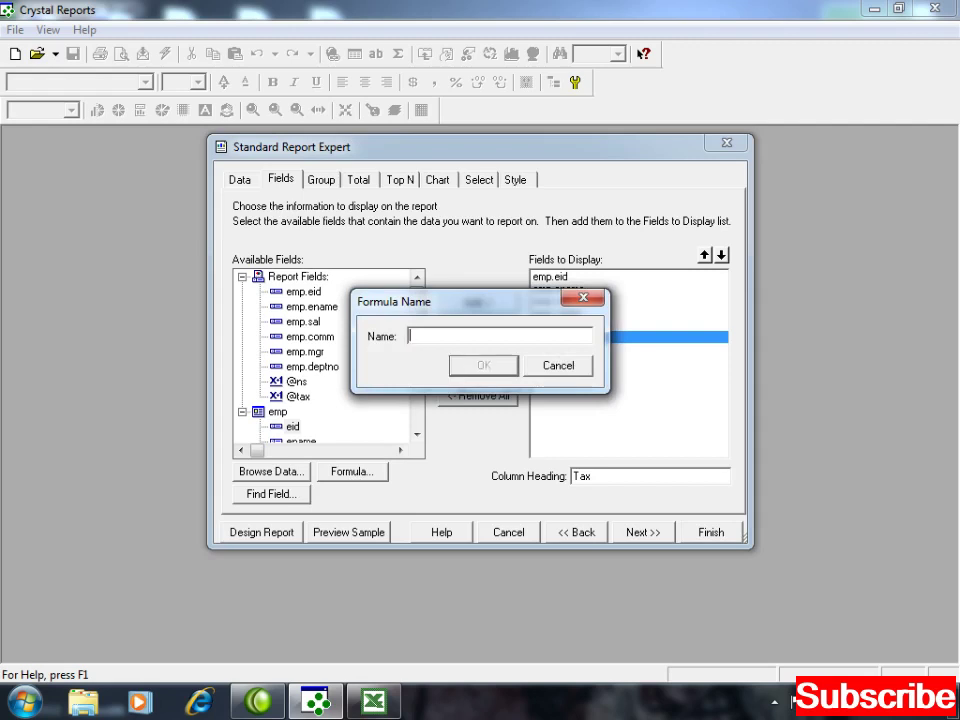
type("nns")
key("BackSpace")
key("BackSpace")
key("BackSpace")
type("fs")
left_click(476, 366)
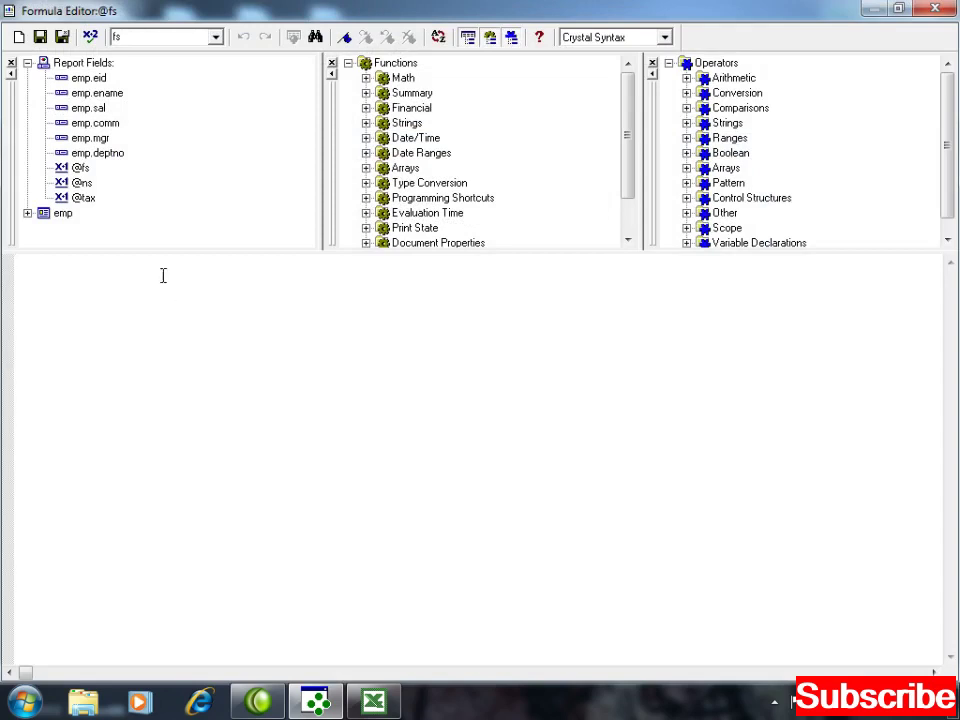
double_click(86, 187)
double_click(82, 197)
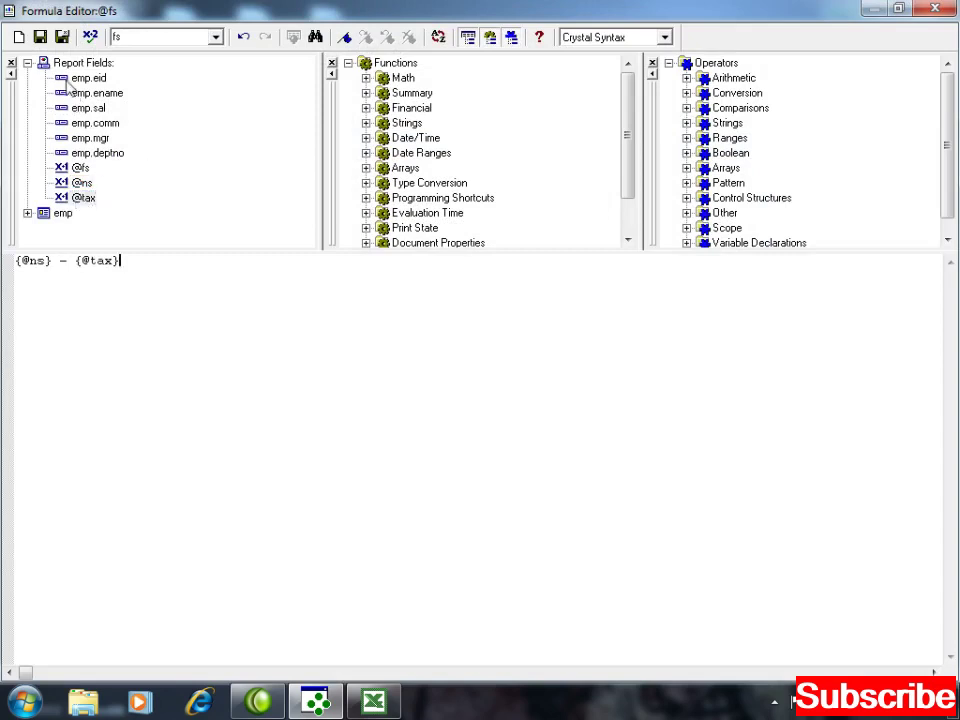
left_click(63, 38)
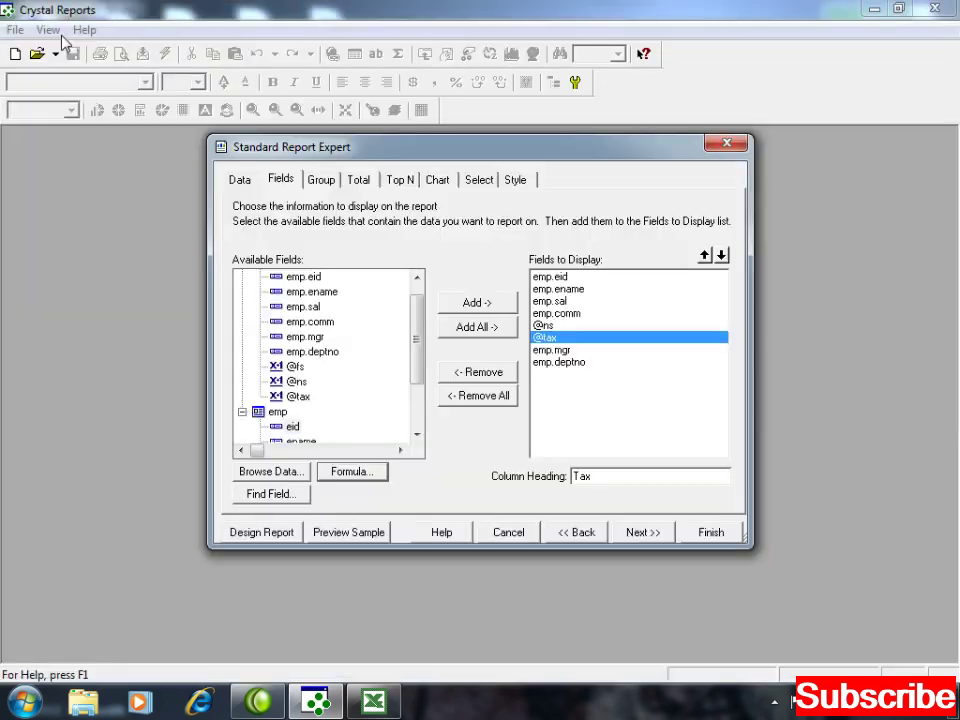
left_click(295, 367)
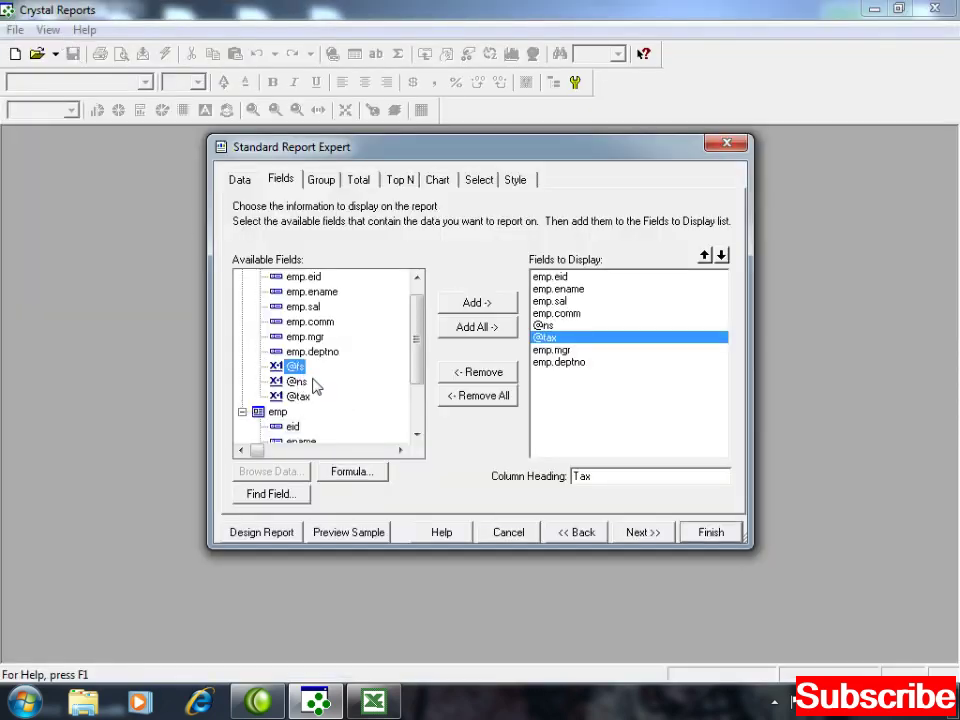
left_click(484, 304)
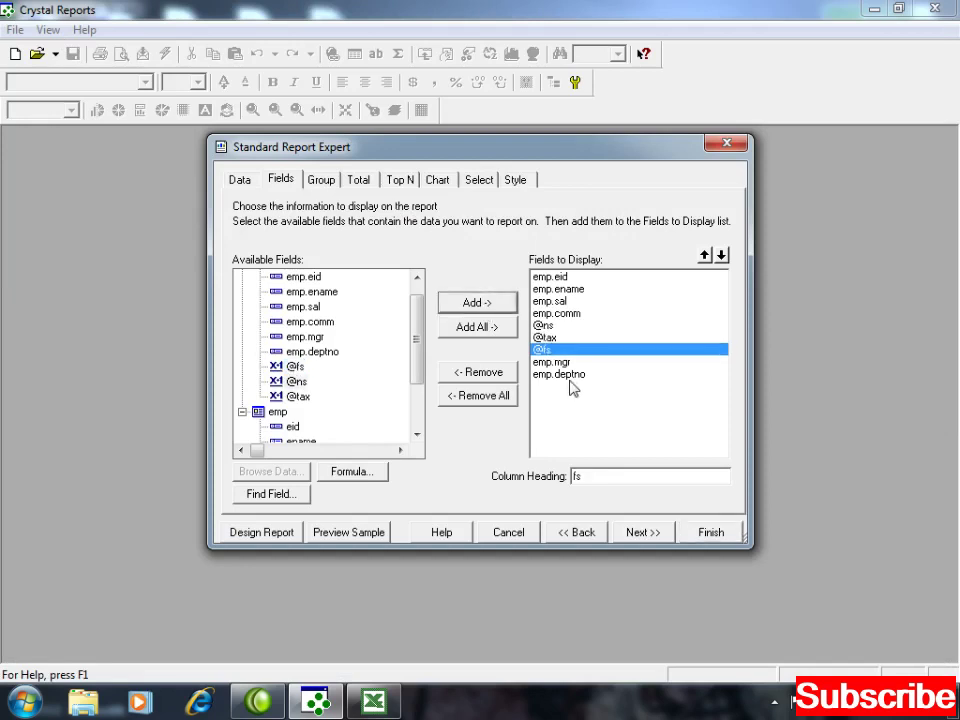
left_click_drag(585, 475, 518, 483)
type("Net Sal")
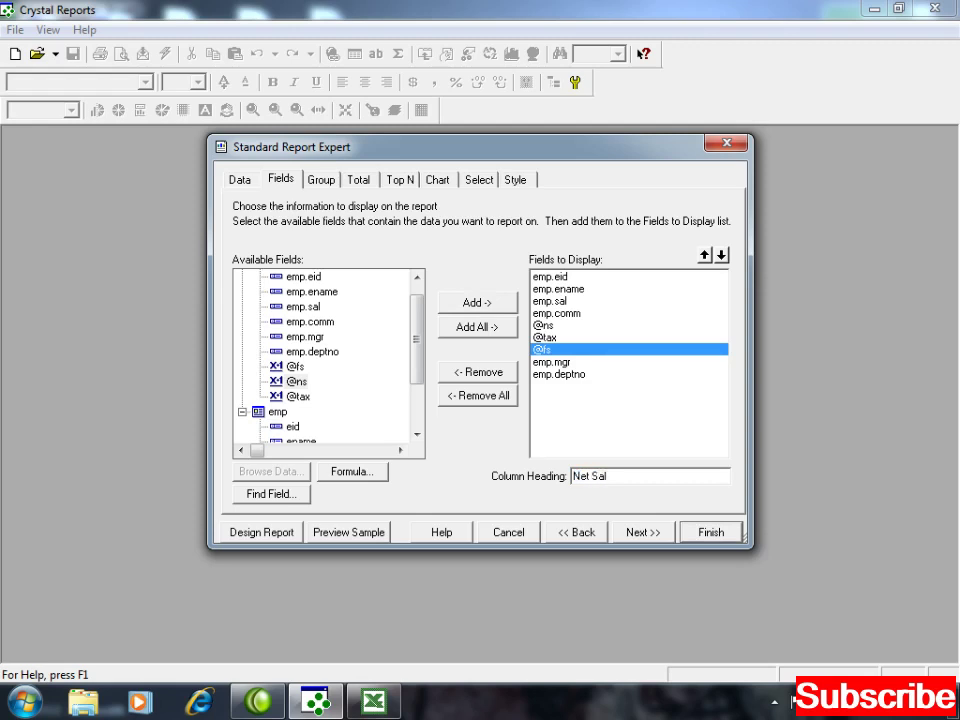
- Group the report by emp.mgr in ascending order and view the summary types offered for emp.deptno in the totals settings
left_click(645, 533)
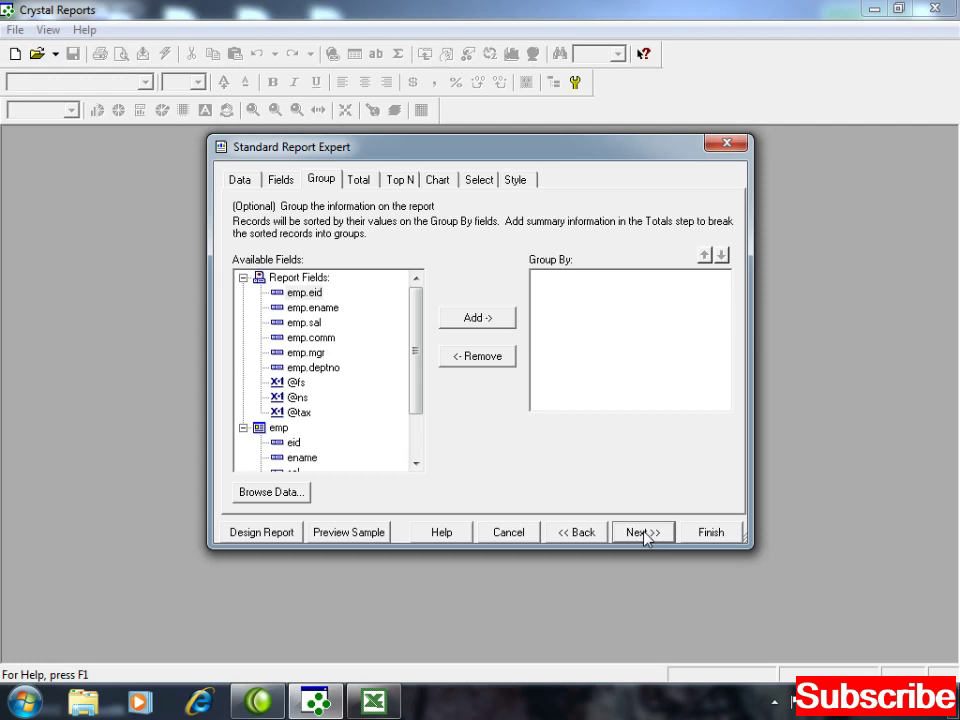
left_click(310, 356)
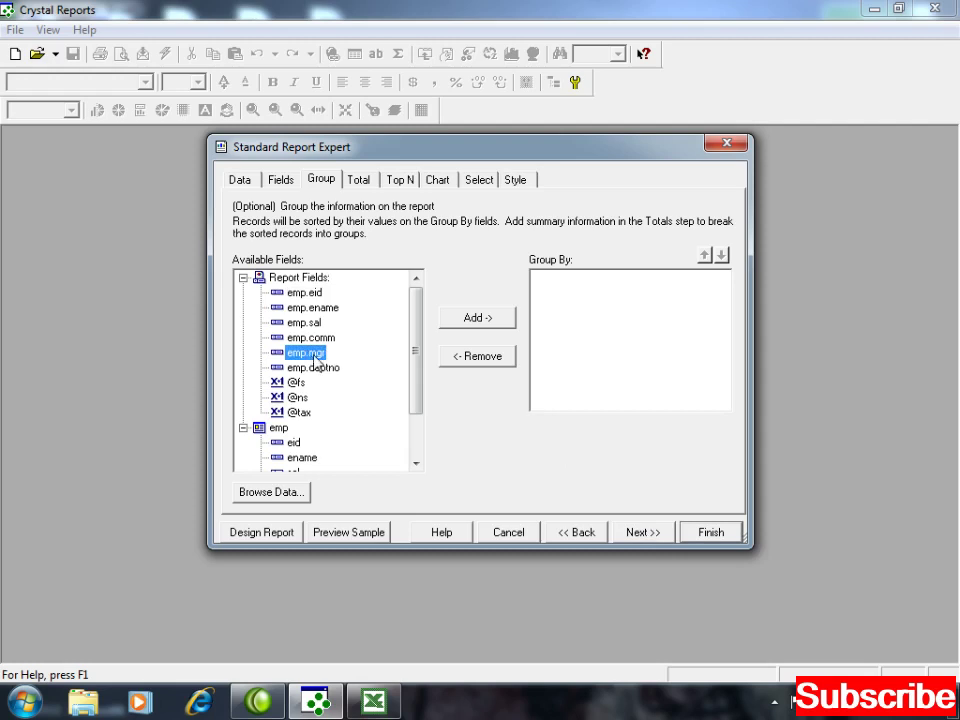
left_click(465, 319)
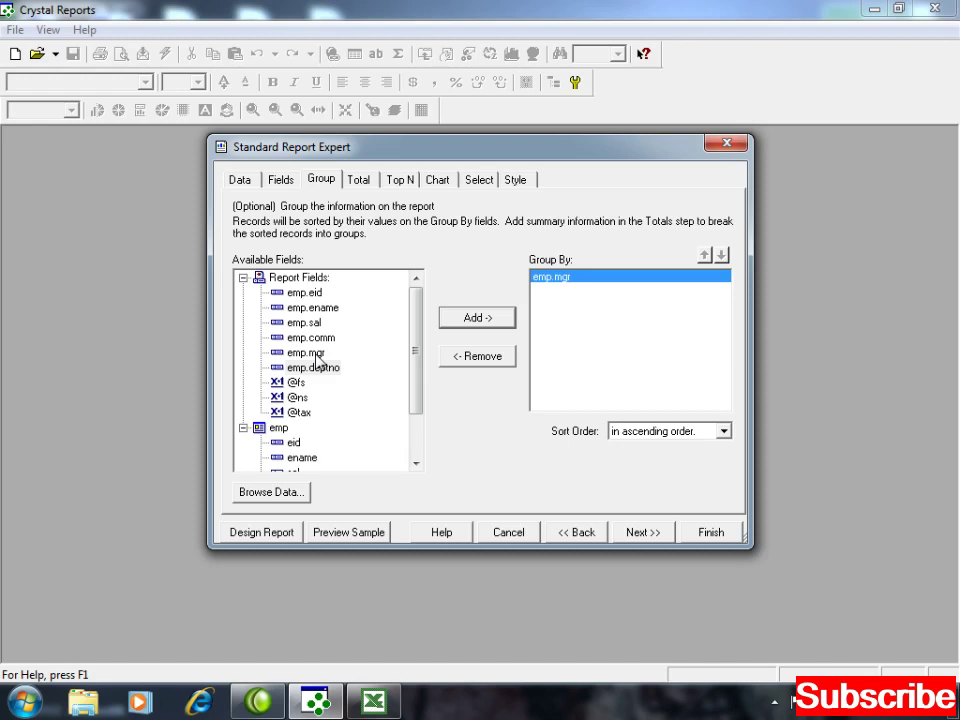
left_click(317, 357)
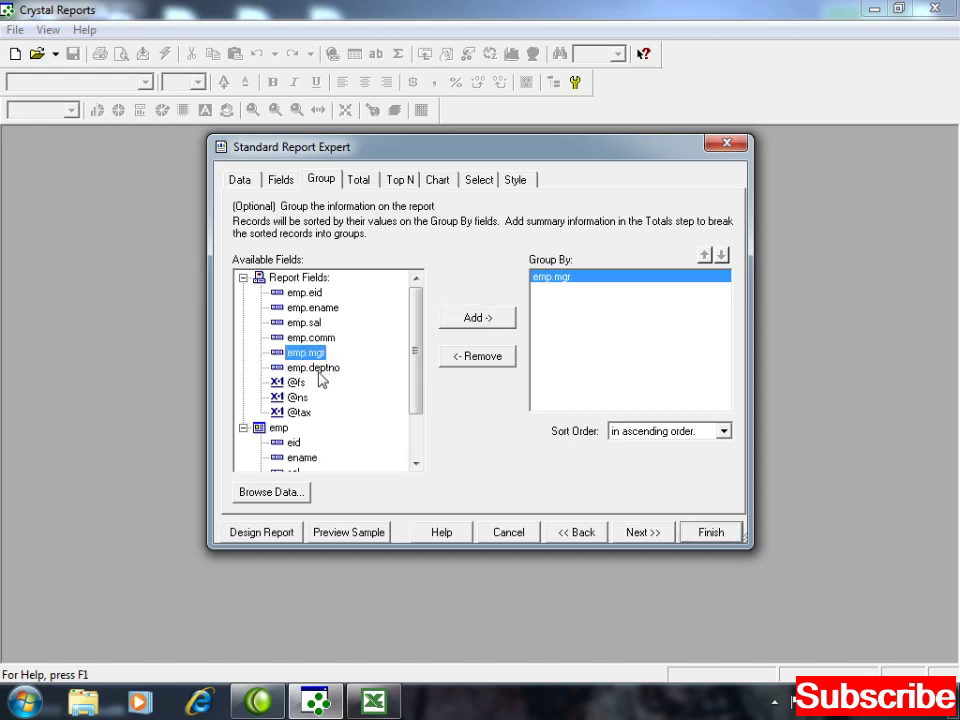
left_click(310, 370)
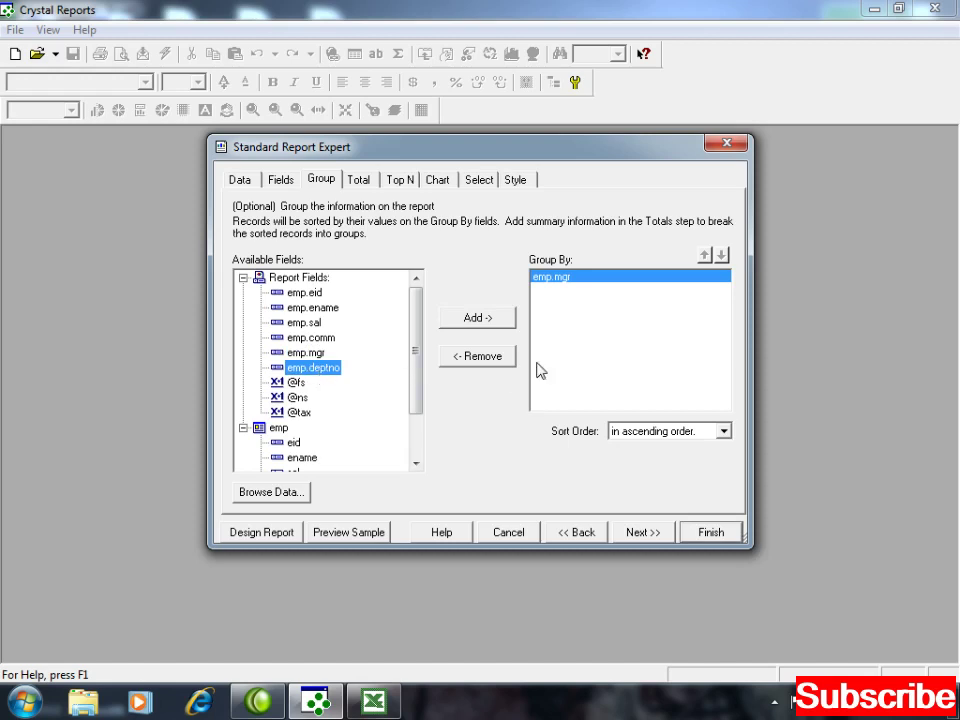
left_click(655, 440)
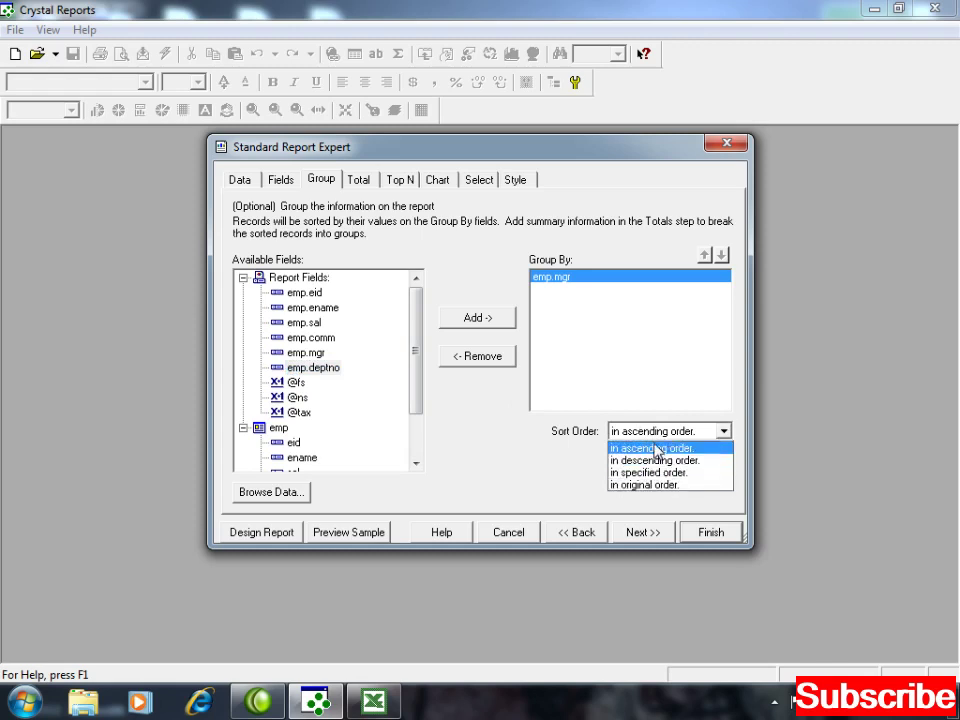
left_click(655, 448)
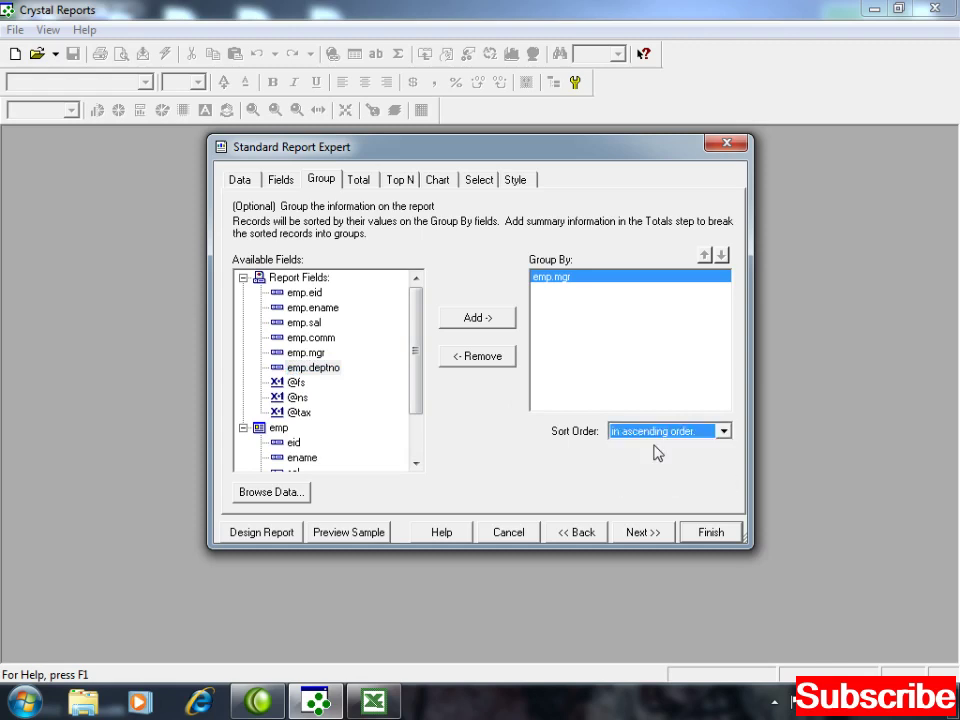
left_click(632, 534)
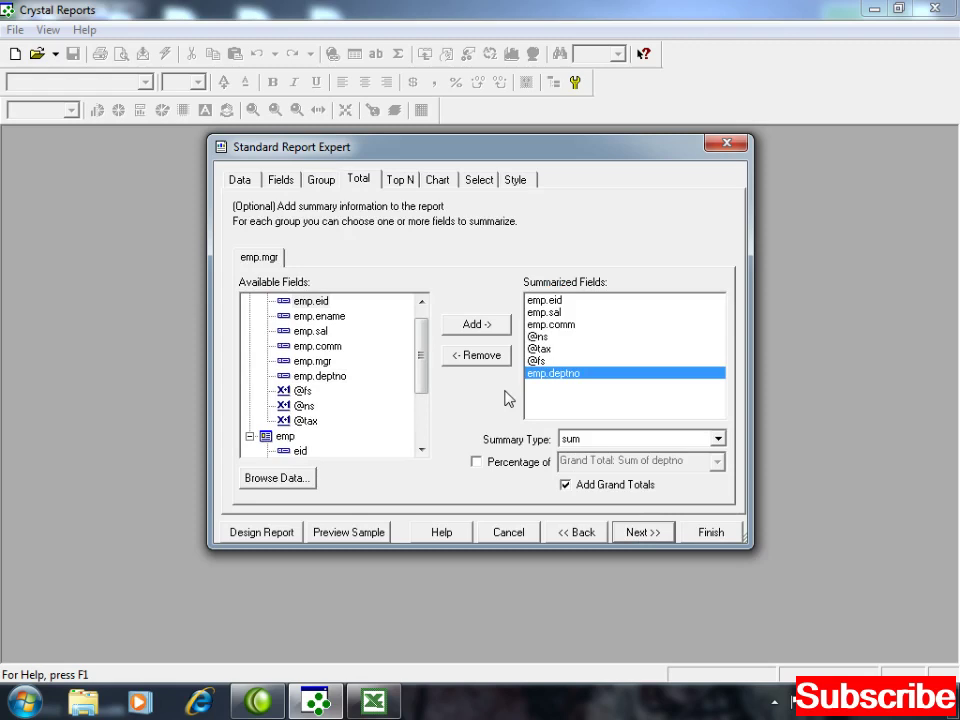
left_click(580, 448)
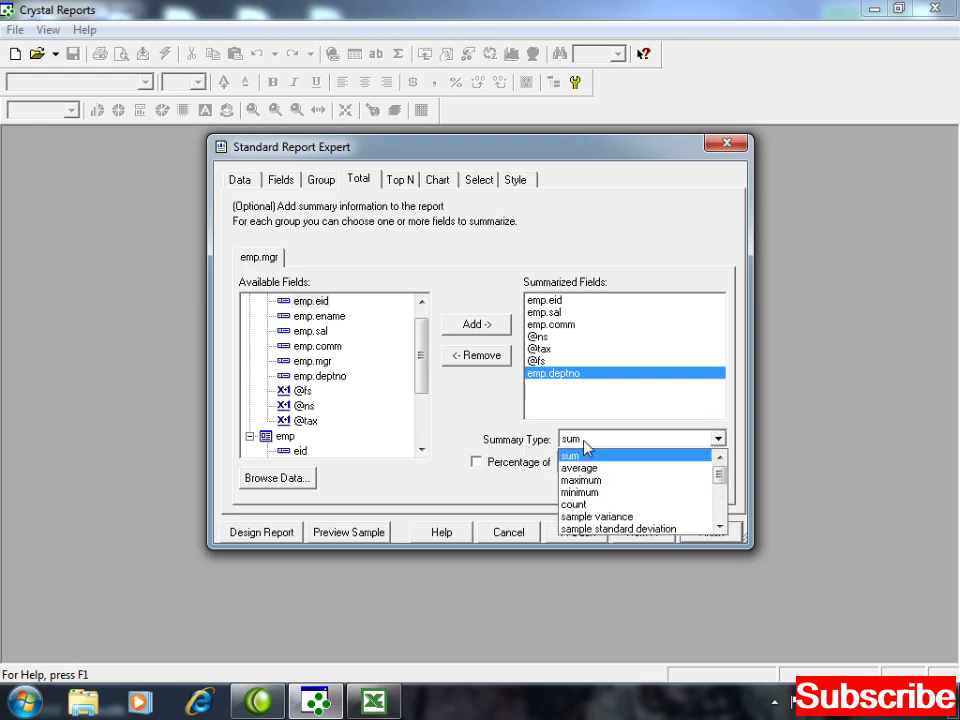
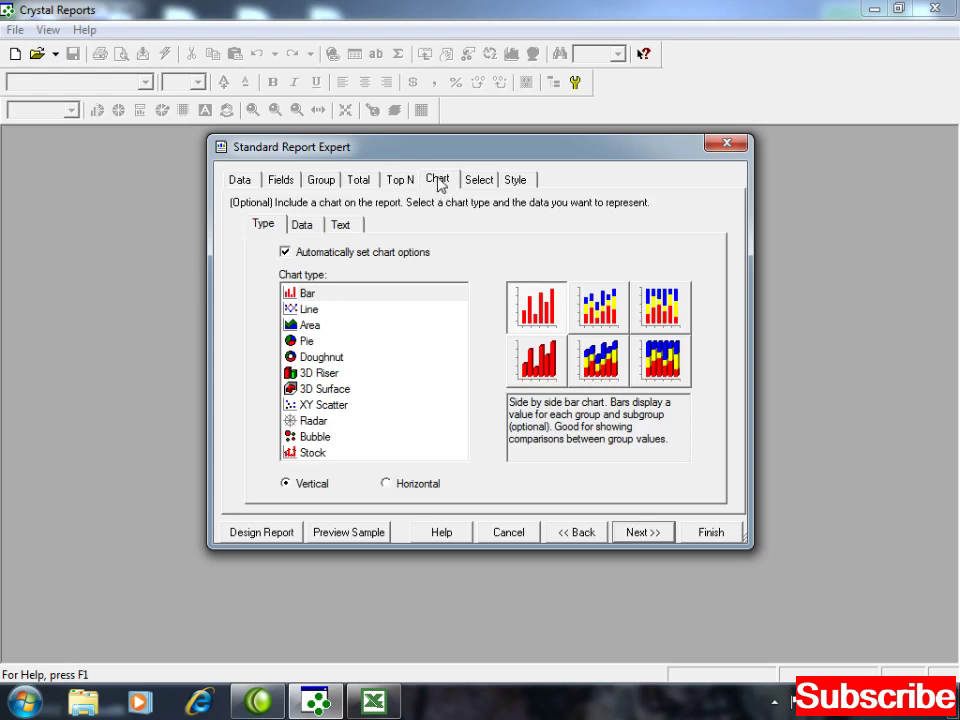
- Preview the Line and Area chart types, then choose the Bar type for the report's chart
left_click(305, 295)
left_click(308, 310)
left_click(311, 326)
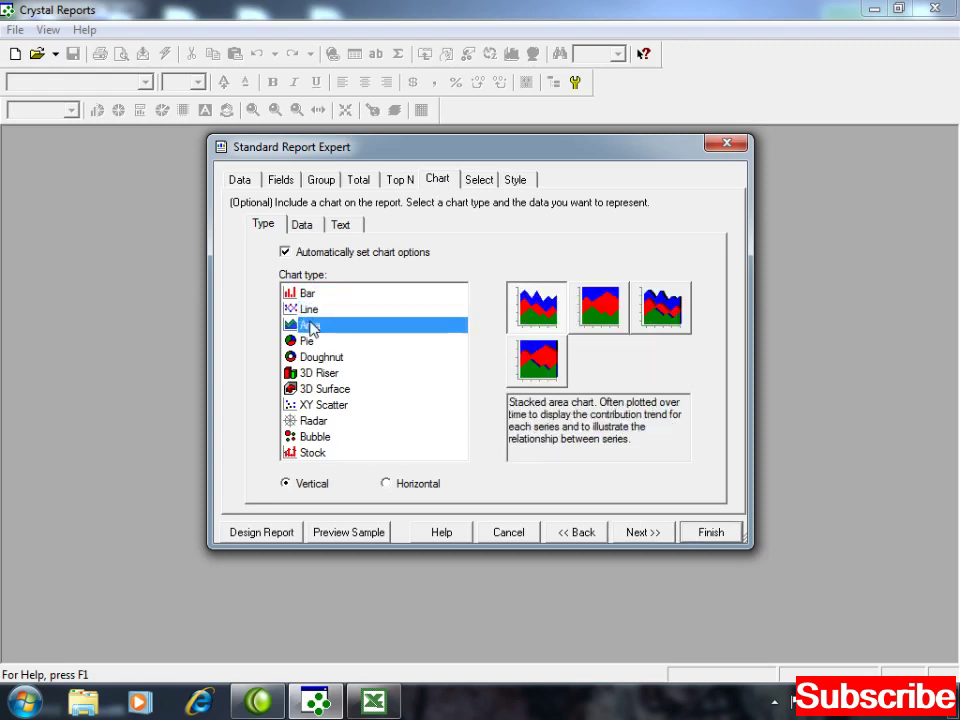
left_click(305, 293)
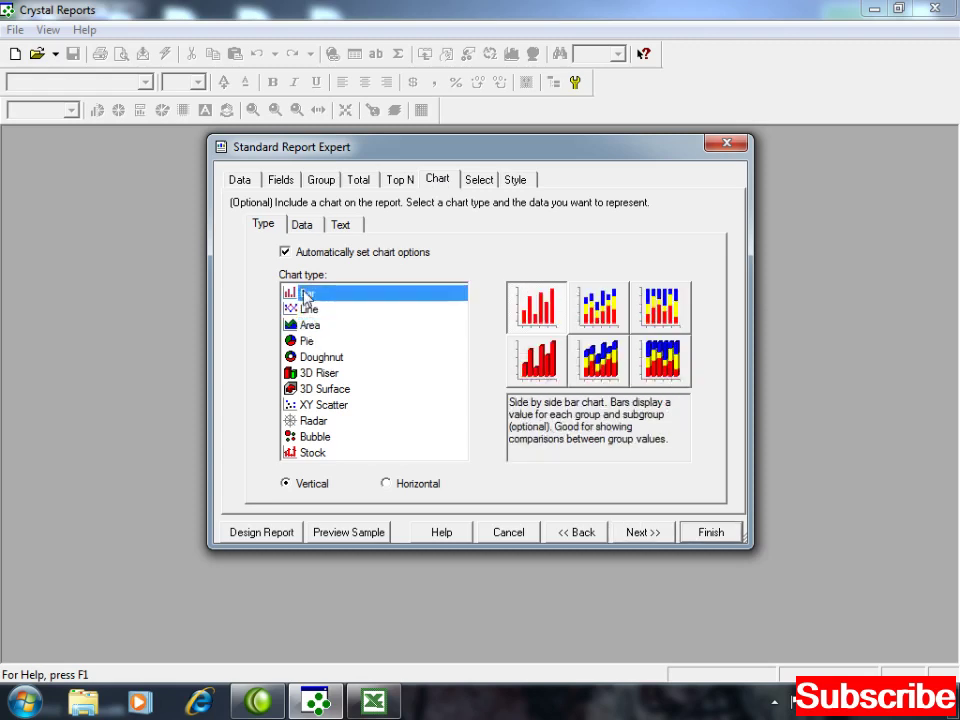
- Set the chart data to show the sum of emp.sal on change of emp.mgr
left_click(302, 226)
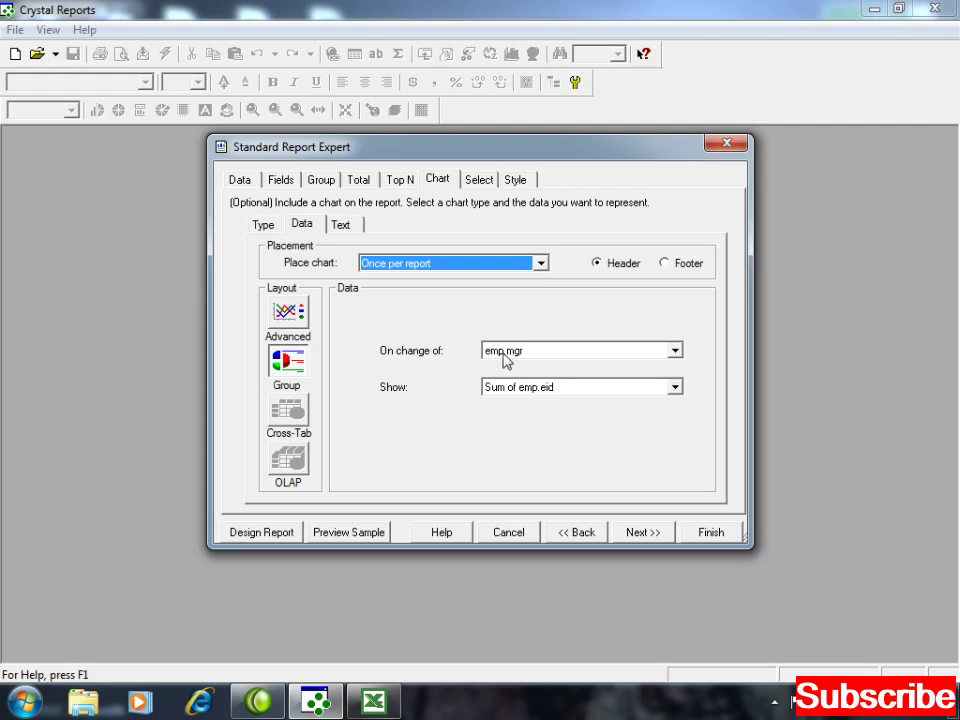
left_click(553, 390)
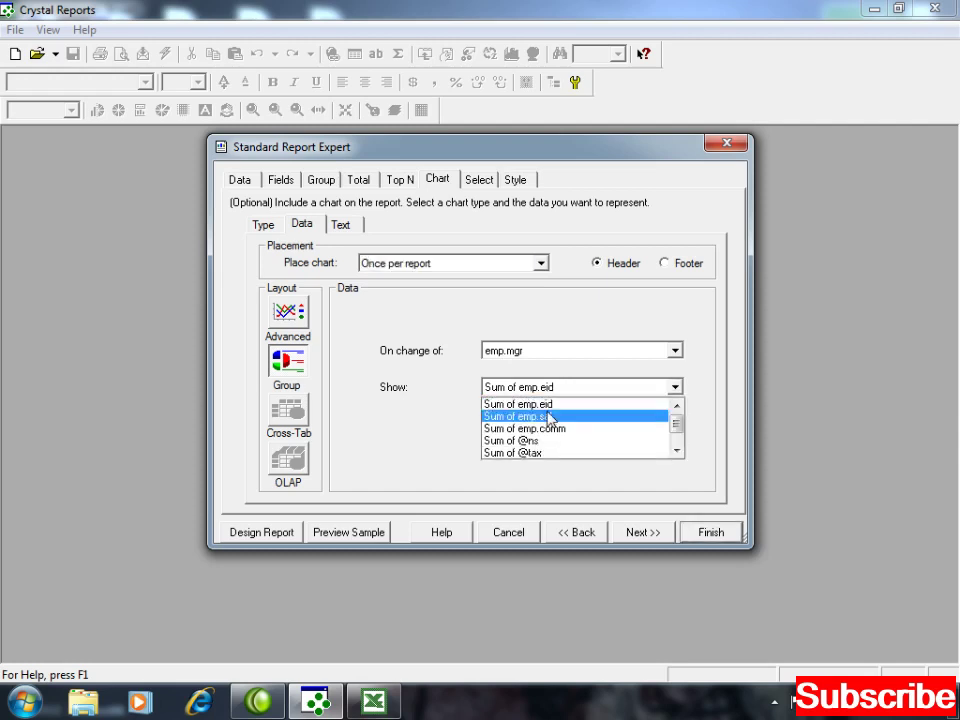
left_click(549, 416)
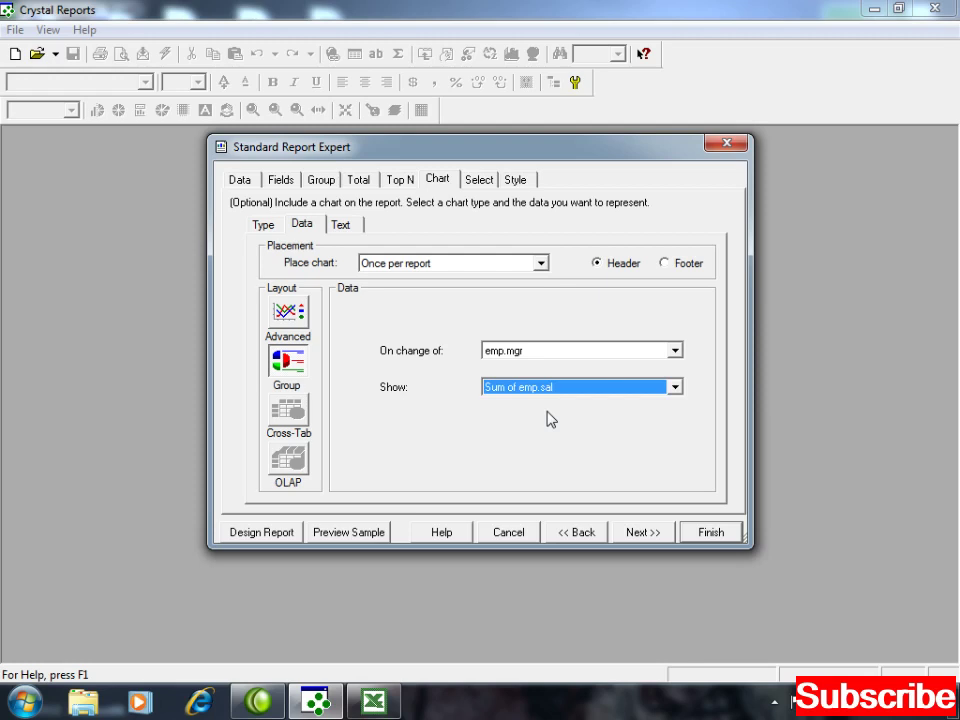
- Replace the chart's automatic title with Employee Graphical View and leave the subtitle on auto-text
left_click(341, 226)
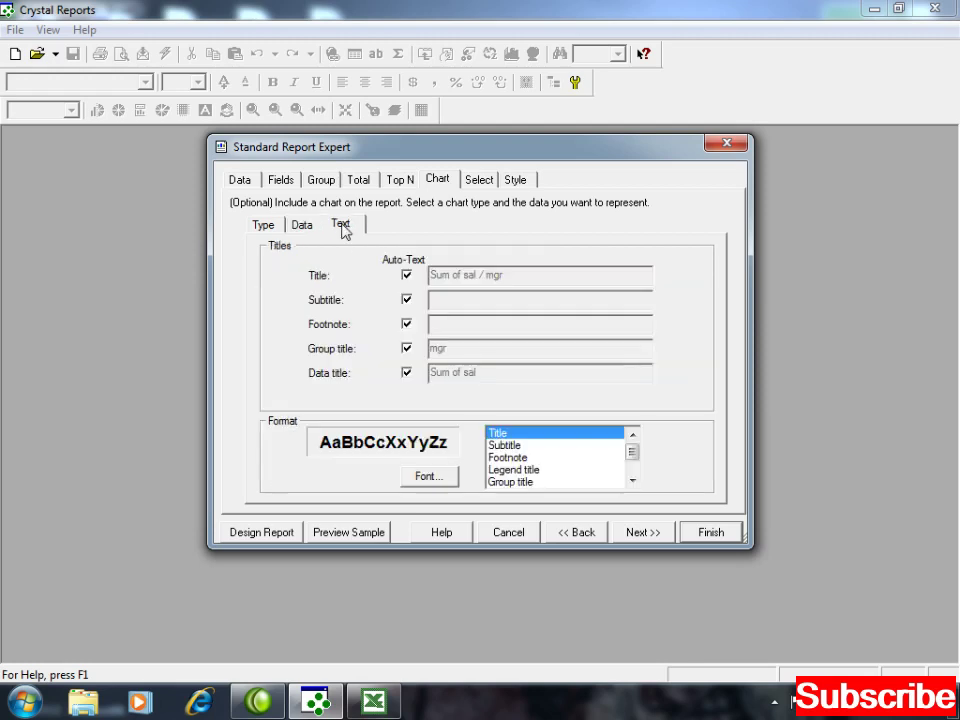
left_click(407, 276)
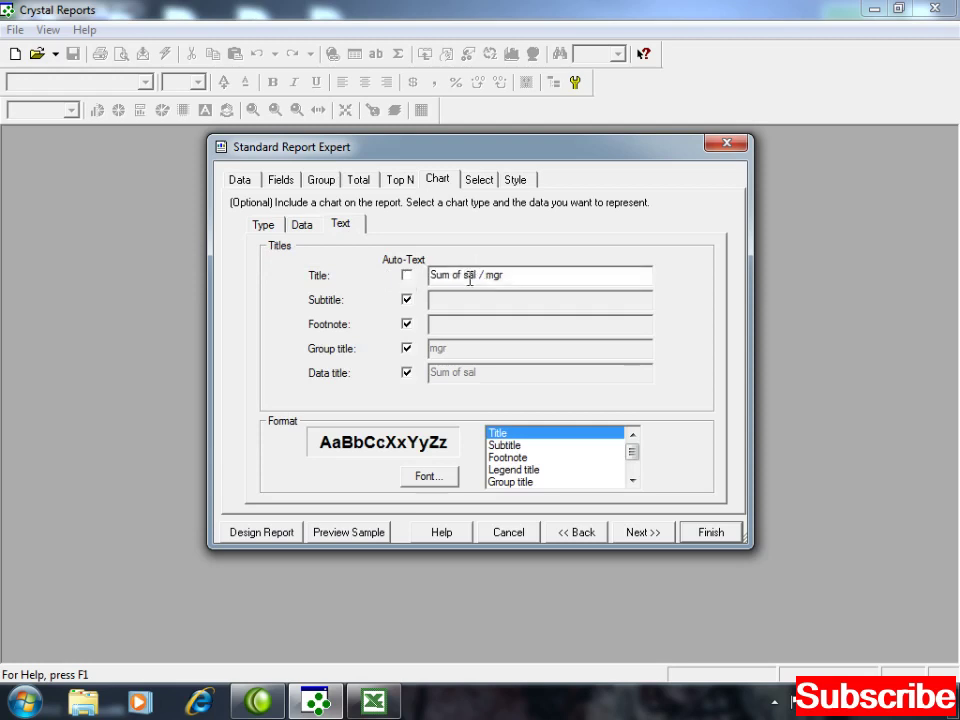
left_click_drag(519, 276, 352, 287)
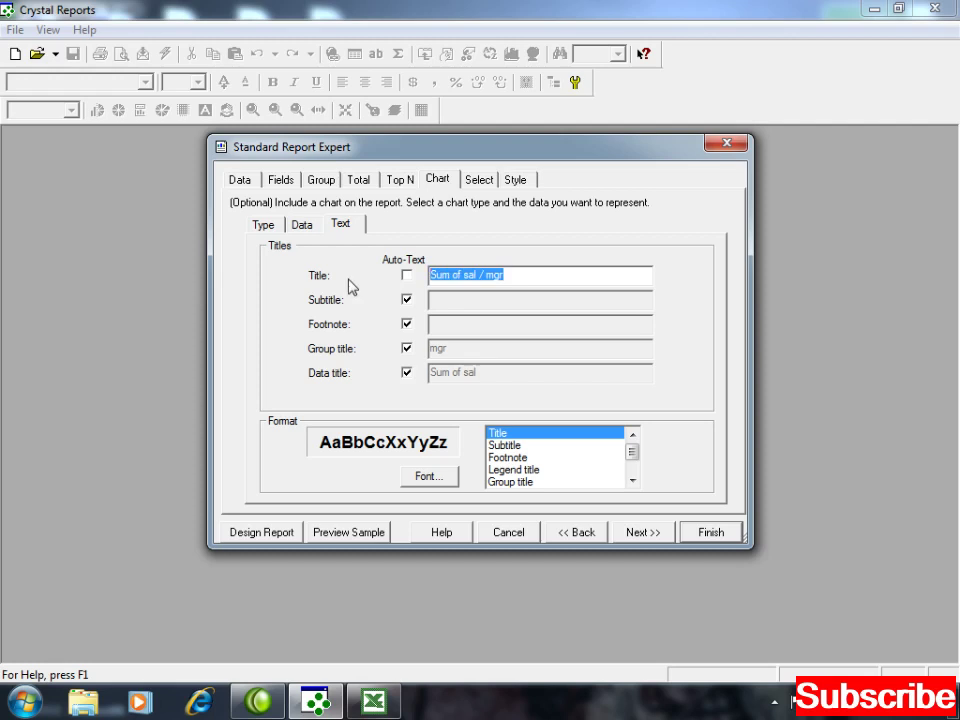
type("Employee Graphical View")
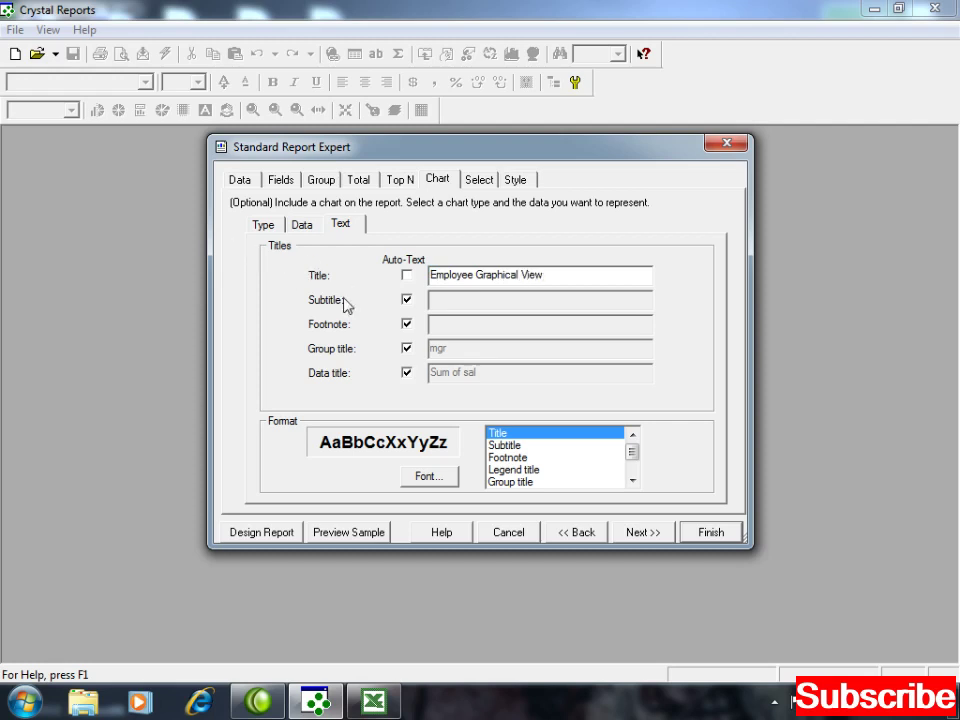
left_click(407, 301)
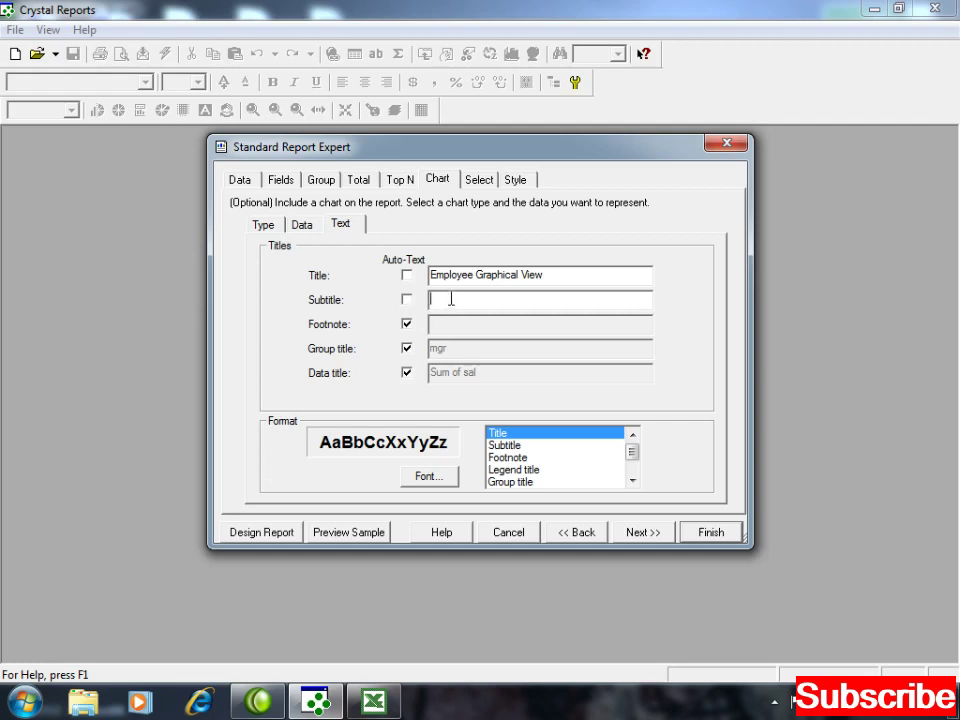
left_click(407, 300)
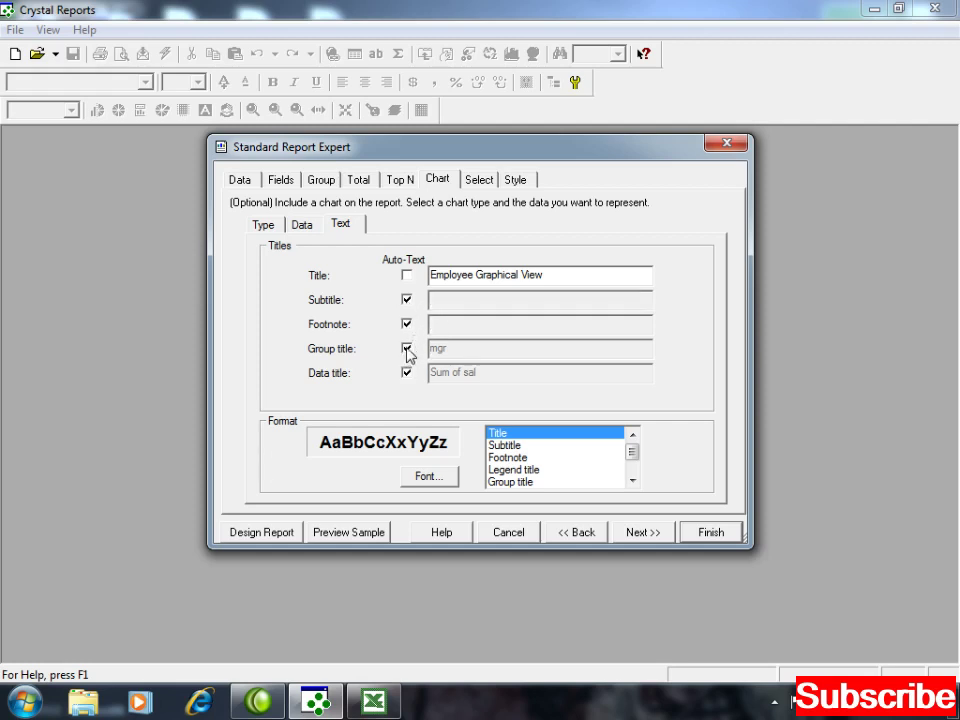
- Replace the chart's automatic group title with Manager and its data title with Sum of Salary
left_click(407, 349)
left_click_drag(461, 351, 225, 354)
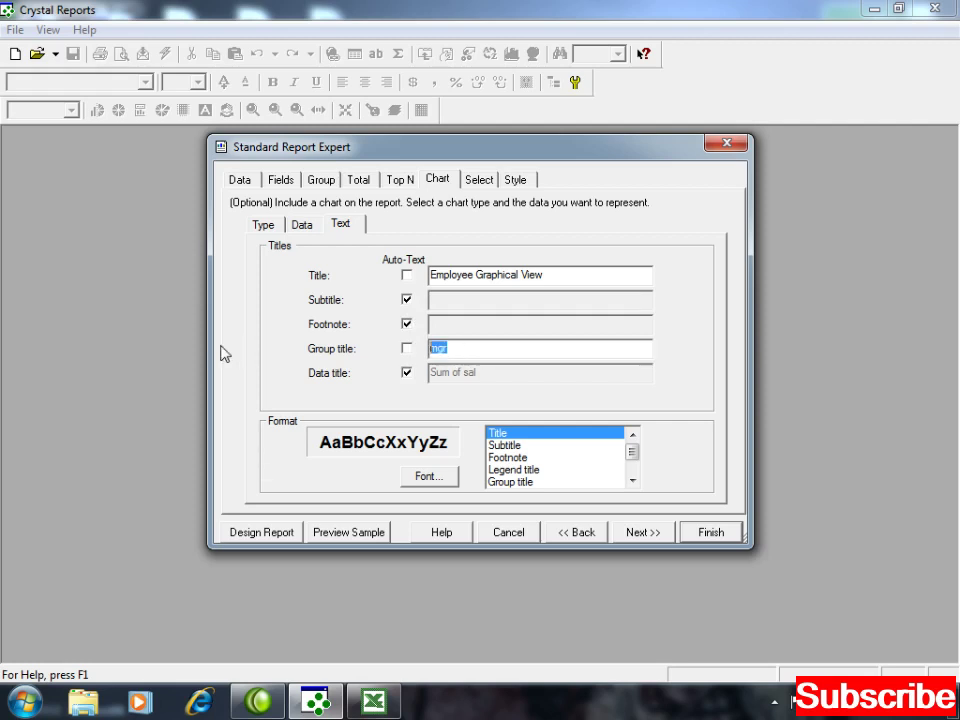
type("Manage")
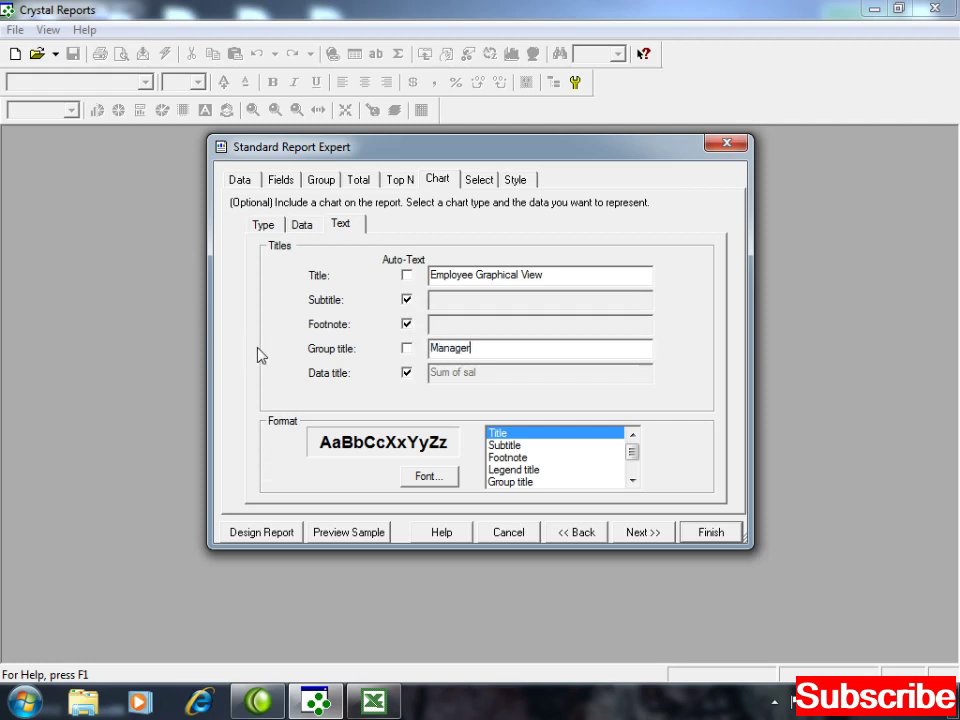
left_click(407, 373)
left_click_drag(491, 373, 310, 385)
type("Sum of Salary")
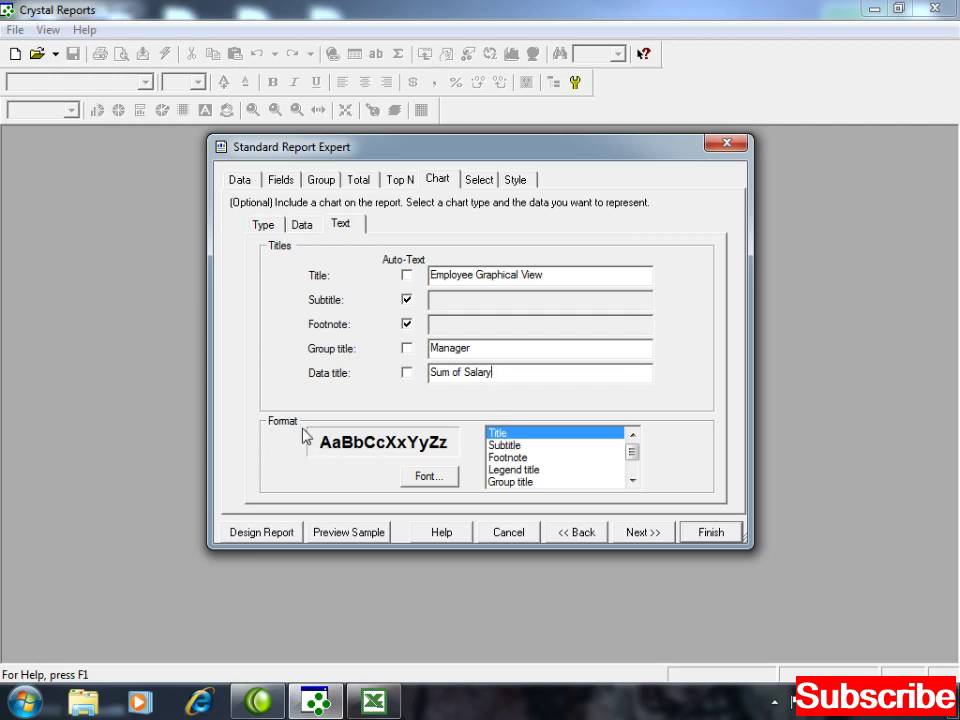
- Format the chart title in Calibri (Baltic), bold, size 18
left_click(430, 477)
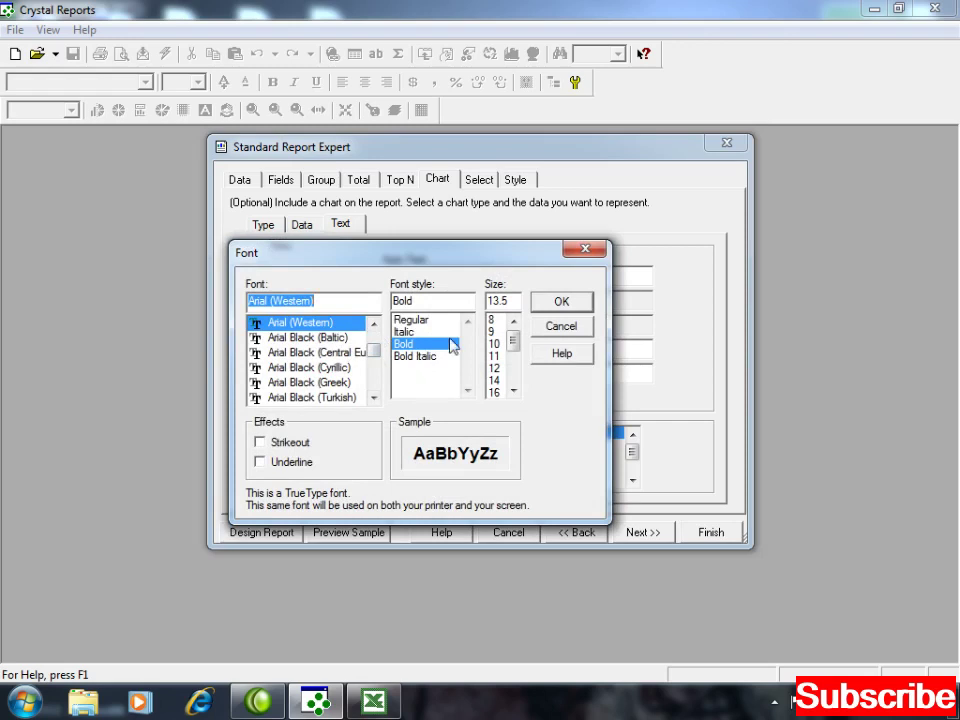
left_click(494, 369)
left_click_drag(497, 383, 499, 399)
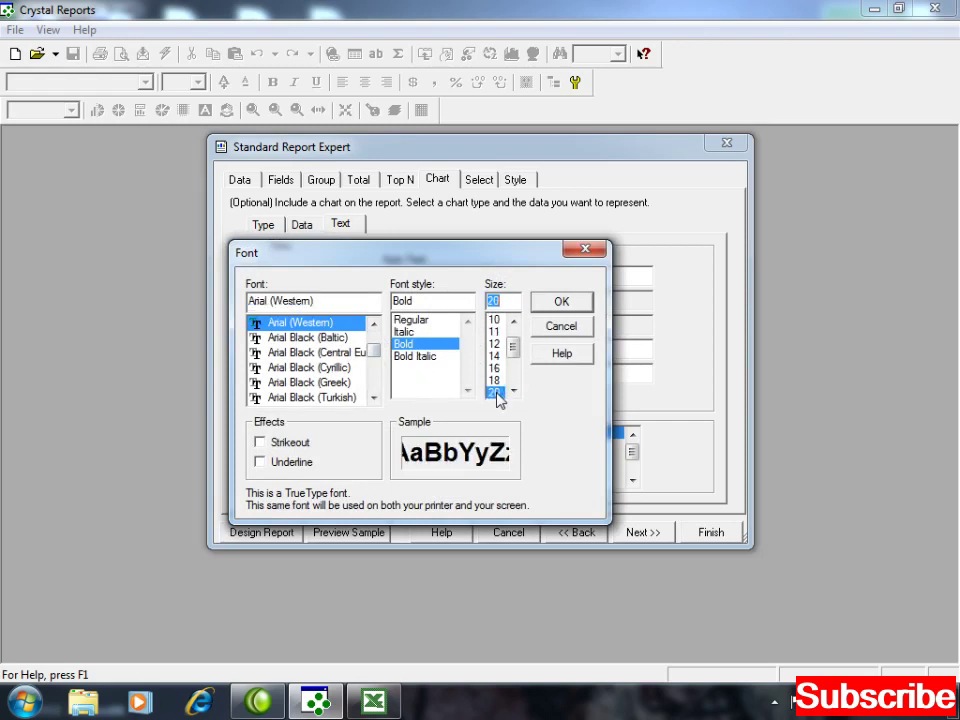
key("Up")
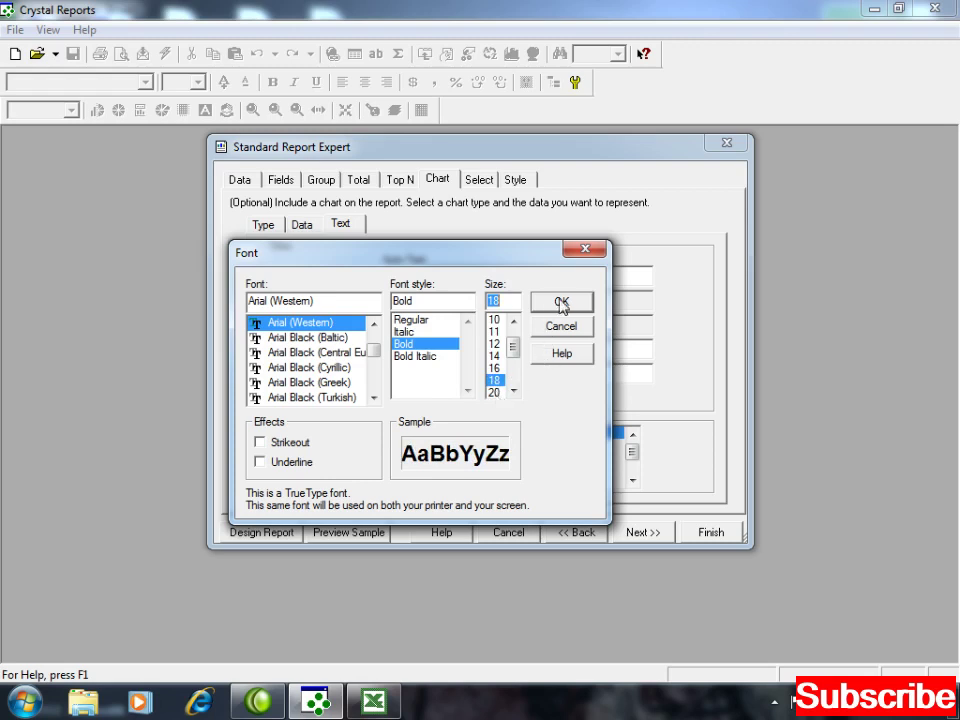
left_click(333, 306)
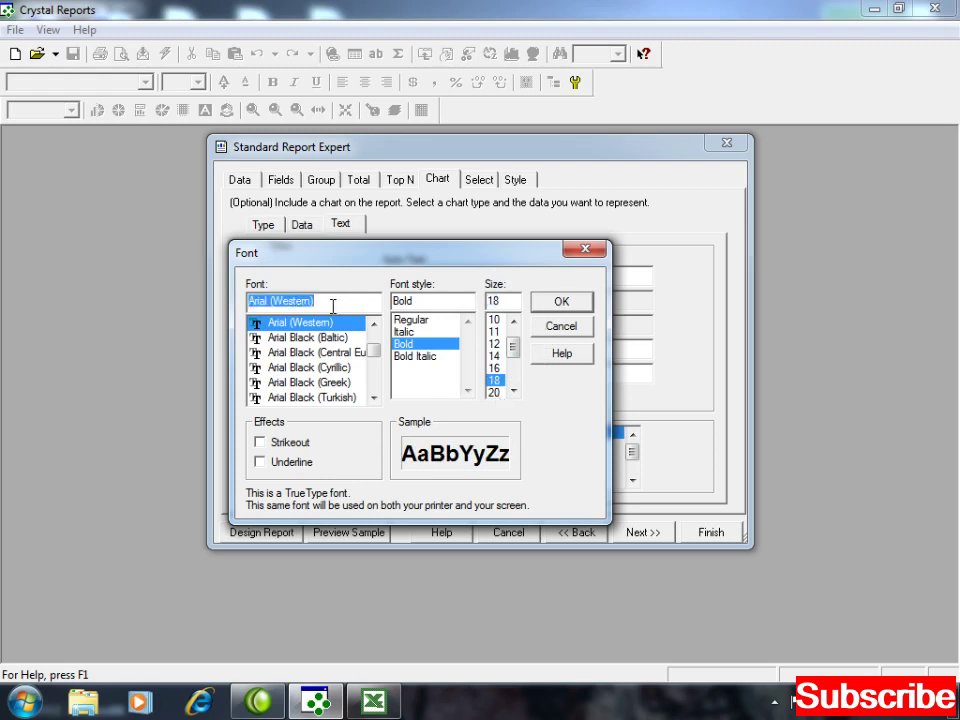
type("Calibri (Baltic")
key("Return")
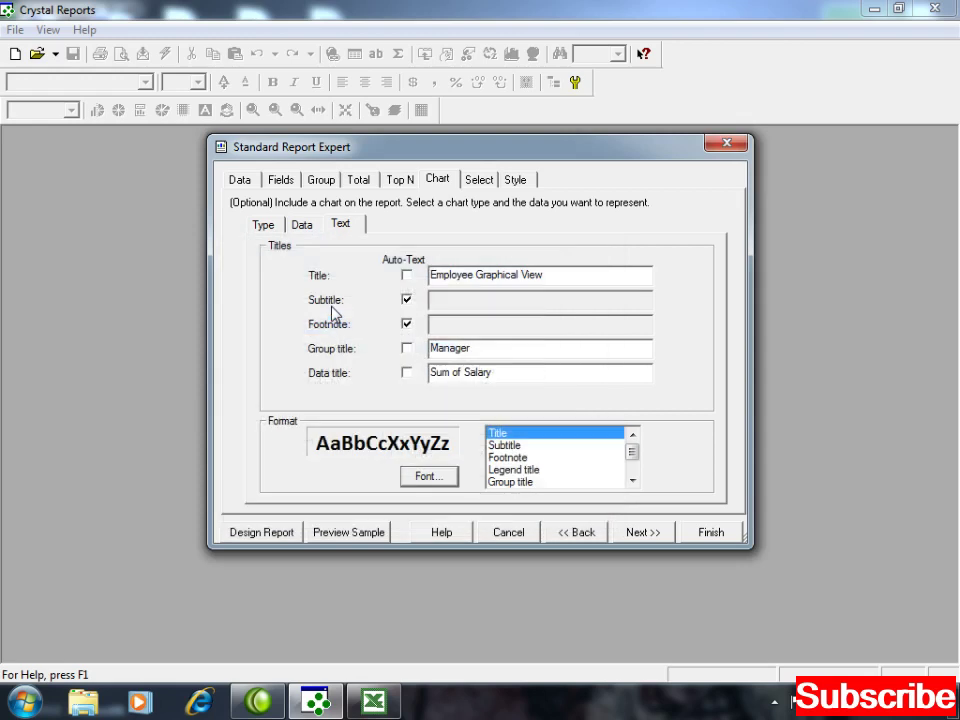
- Review the font samples for the chart's subtitle, footnote, legend title and group title
left_click(505, 445)
left_click(503, 458)
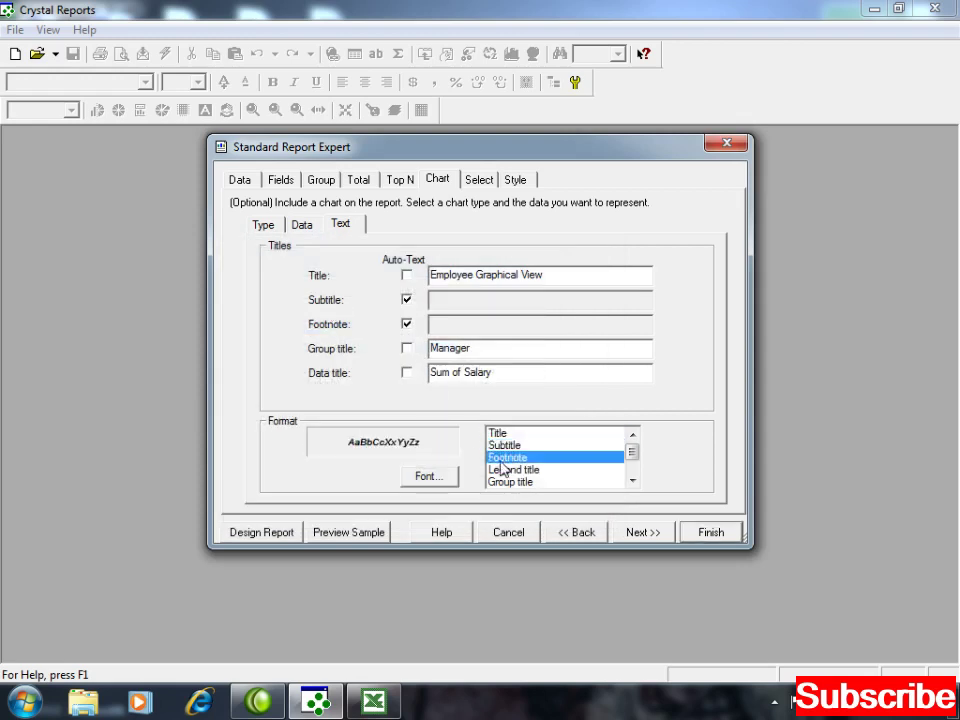
left_click(505, 469)
left_click(513, 482)
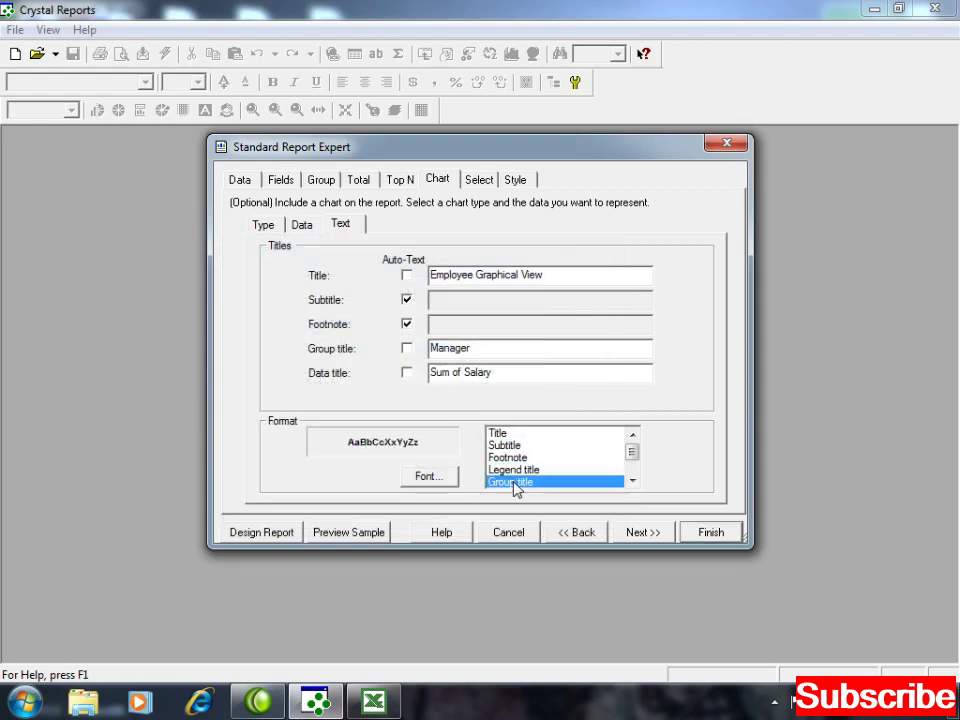
double_click(632, 481)
left_click(632, 481)
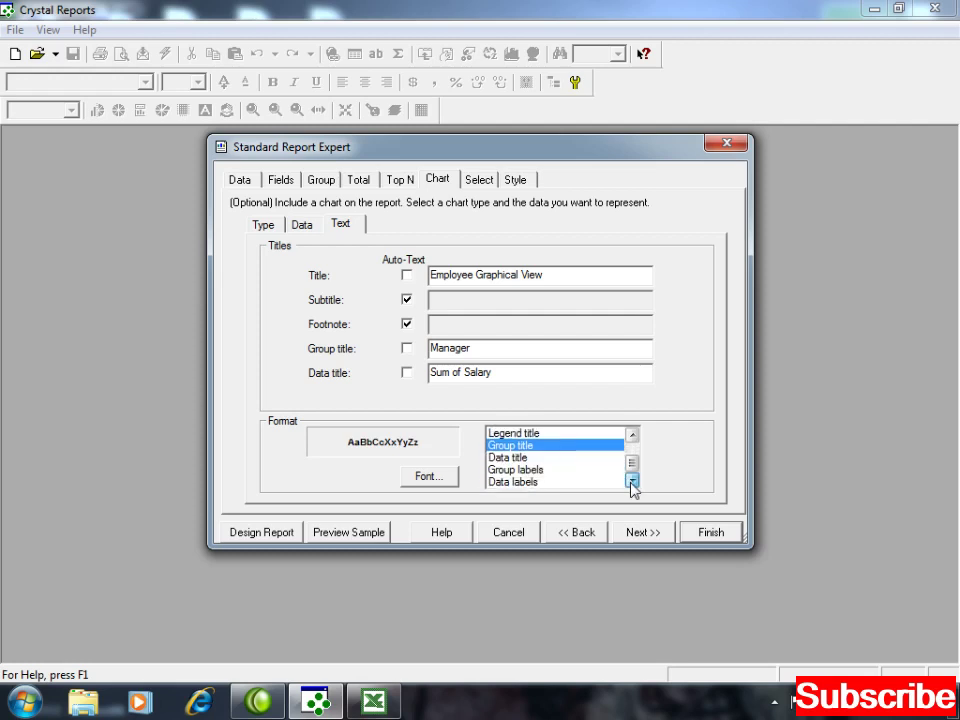
- Skip the record selection and preview the report styles from Leading Break to Maroon/Teal Box, then return to Standard
left_click(640, 535)
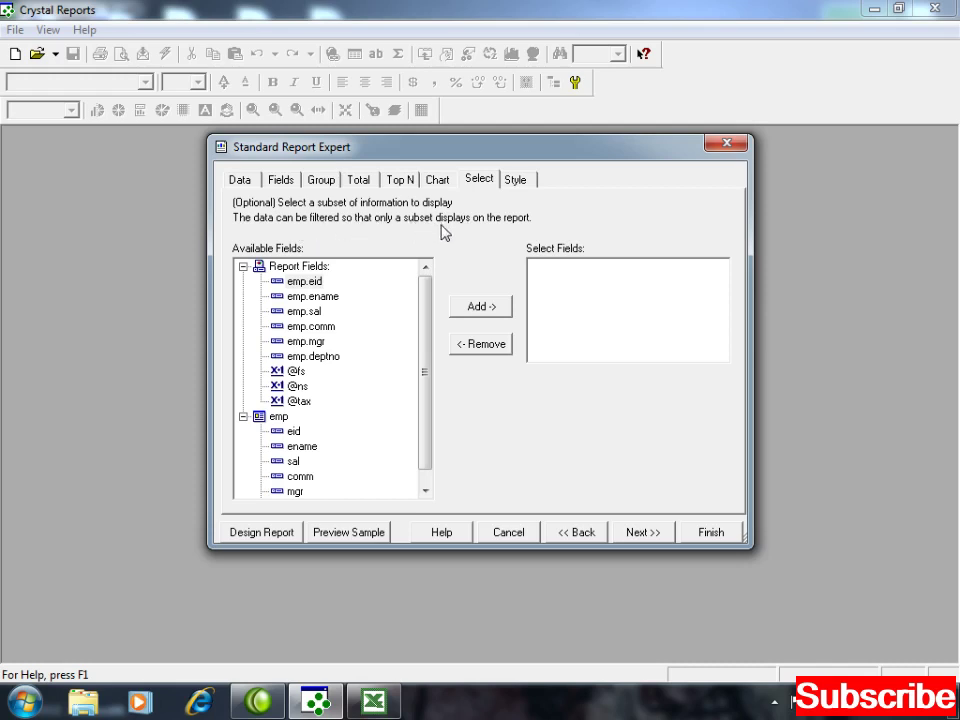
left_click(637, 536)
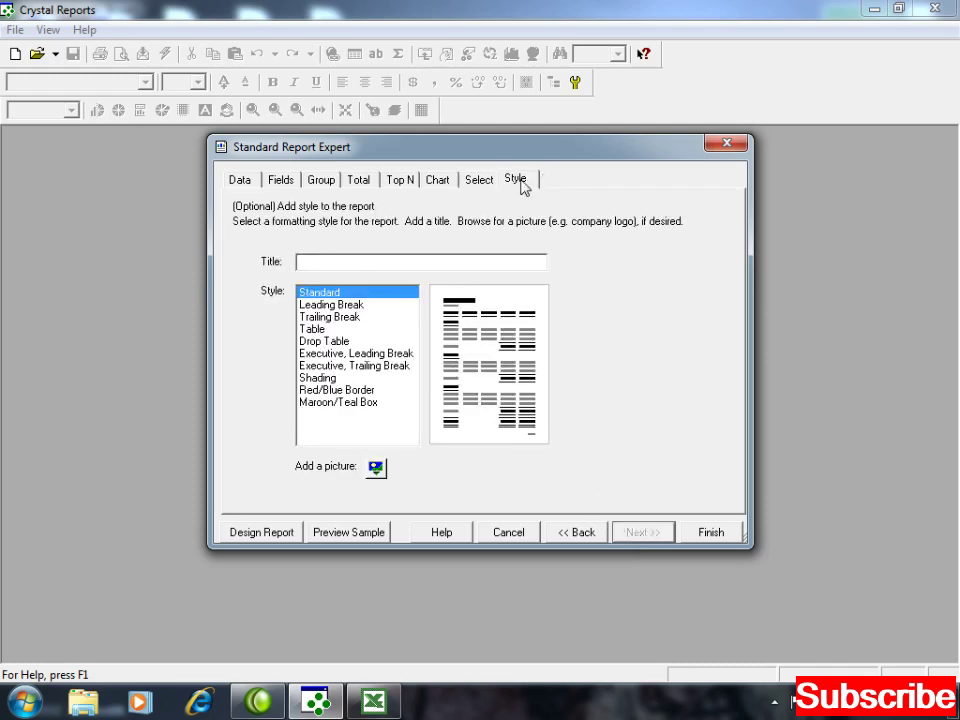
left_click(348, 305)
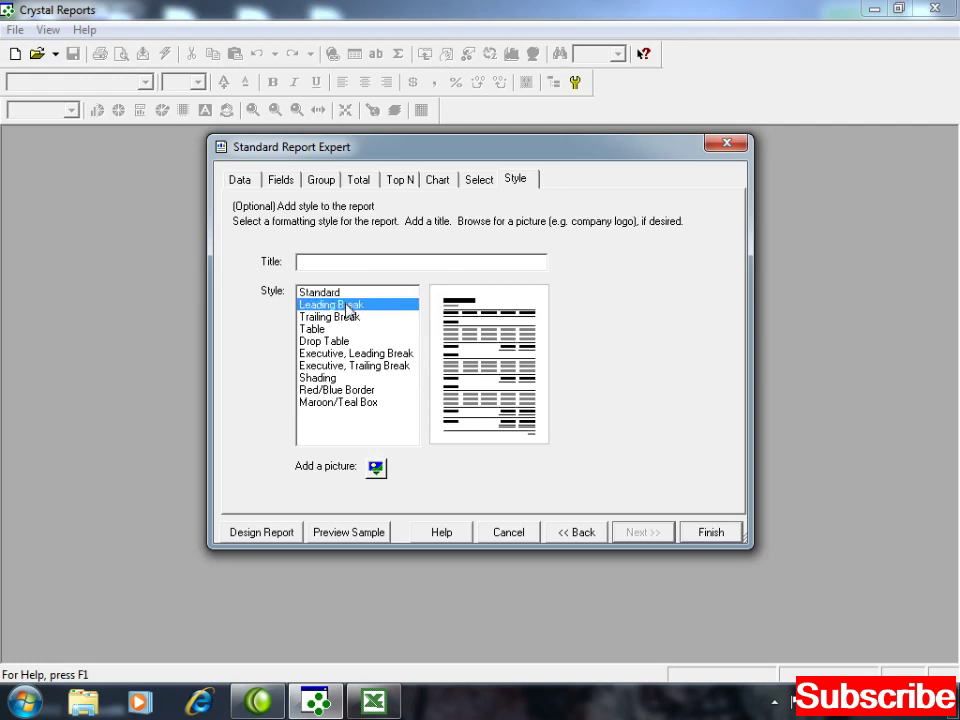
key("Down")
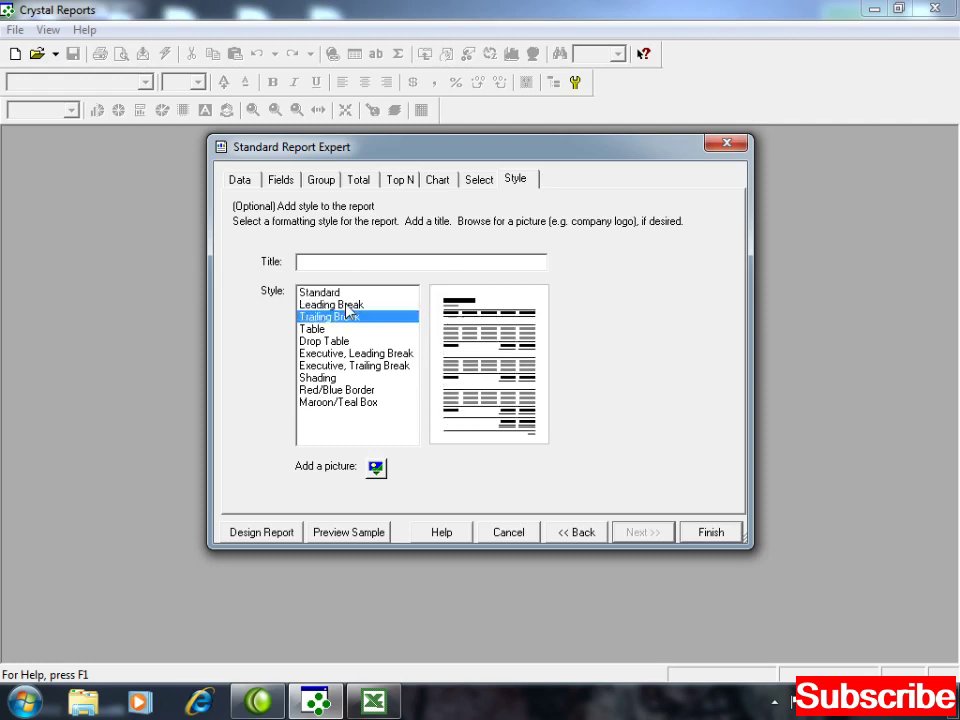
key("Down")
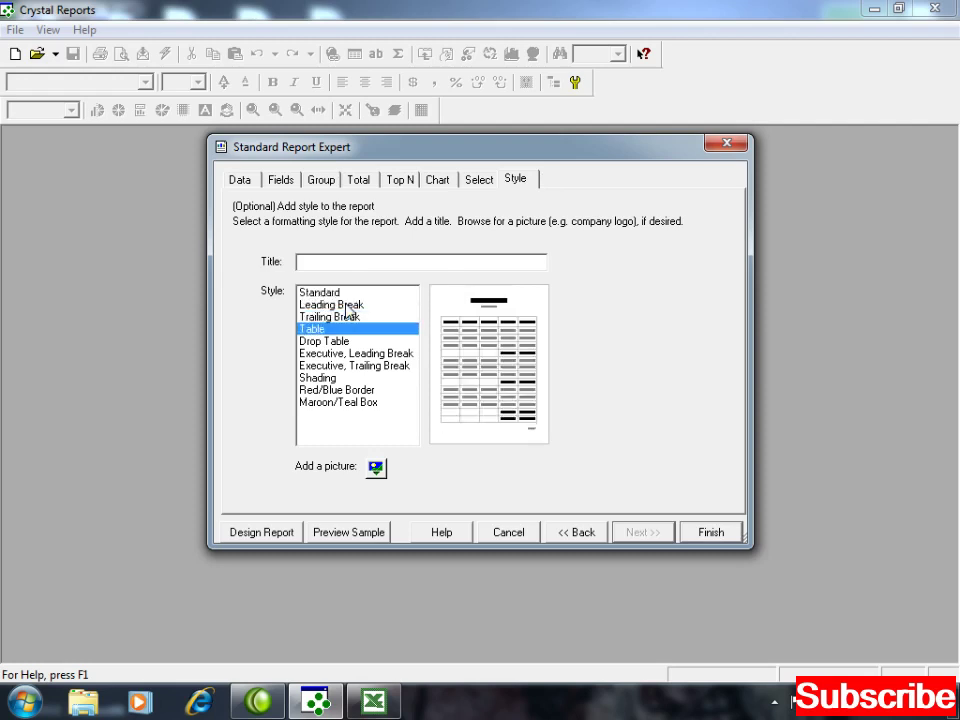
key("Down")
key("Down")
key("Down")
key("Down")
key("Down")
key("Down")
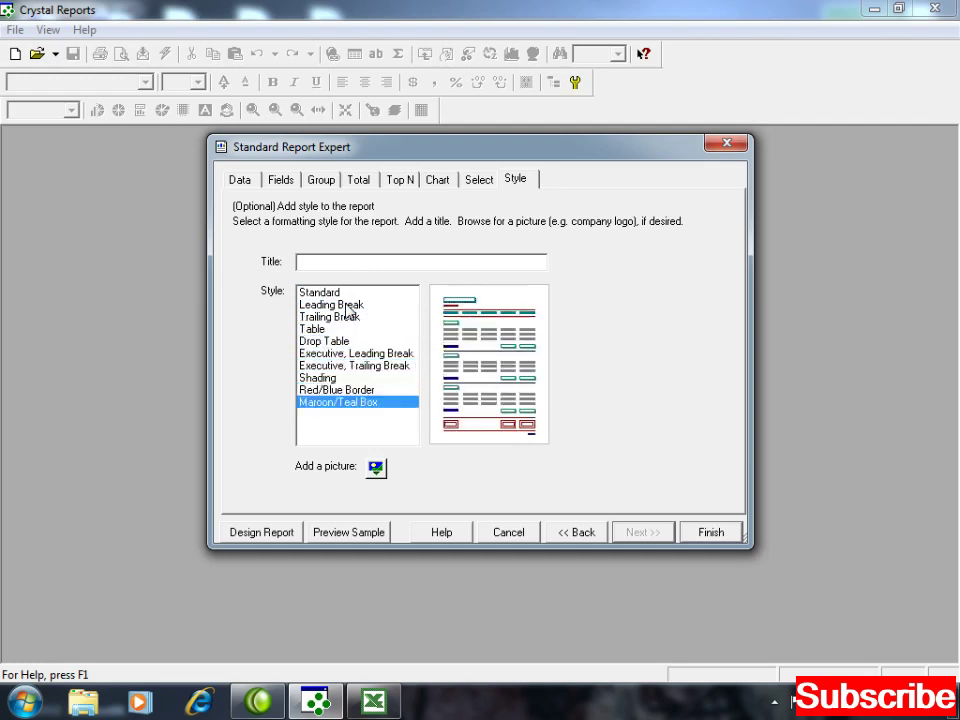
key("Up")
key("Up")
key("Up")
key("Up")
key("Up")
key("Up")
key("Up")
key("Up")
key("Up")
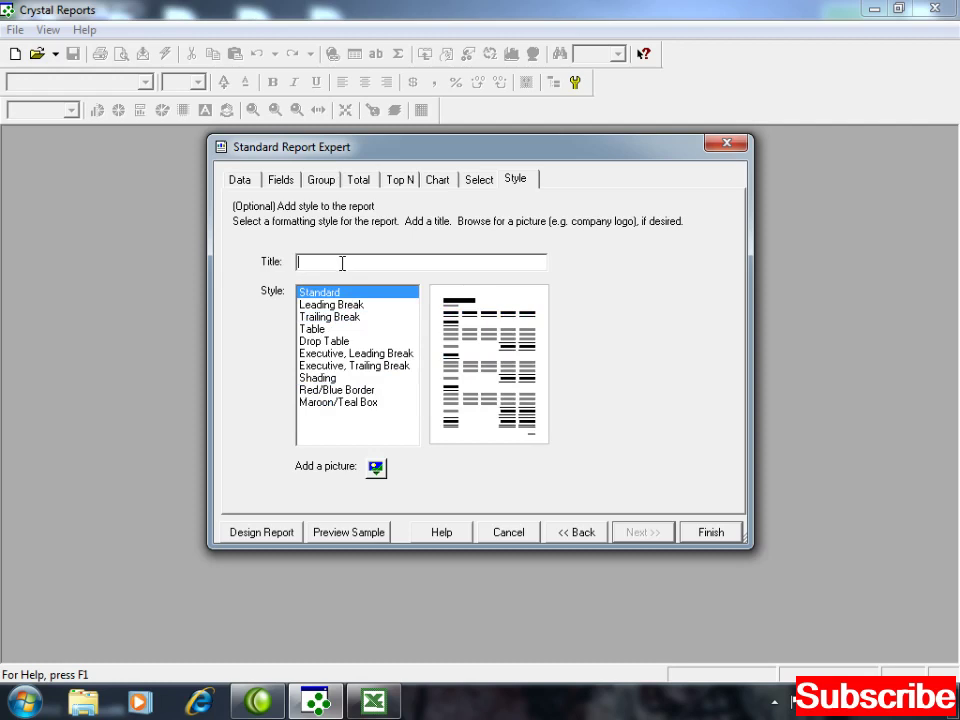
- Title the report Employees Sample Report (Sum Sal | Tax | Net Sal), finish the expert and review the generated report down to its grand total
type("E")
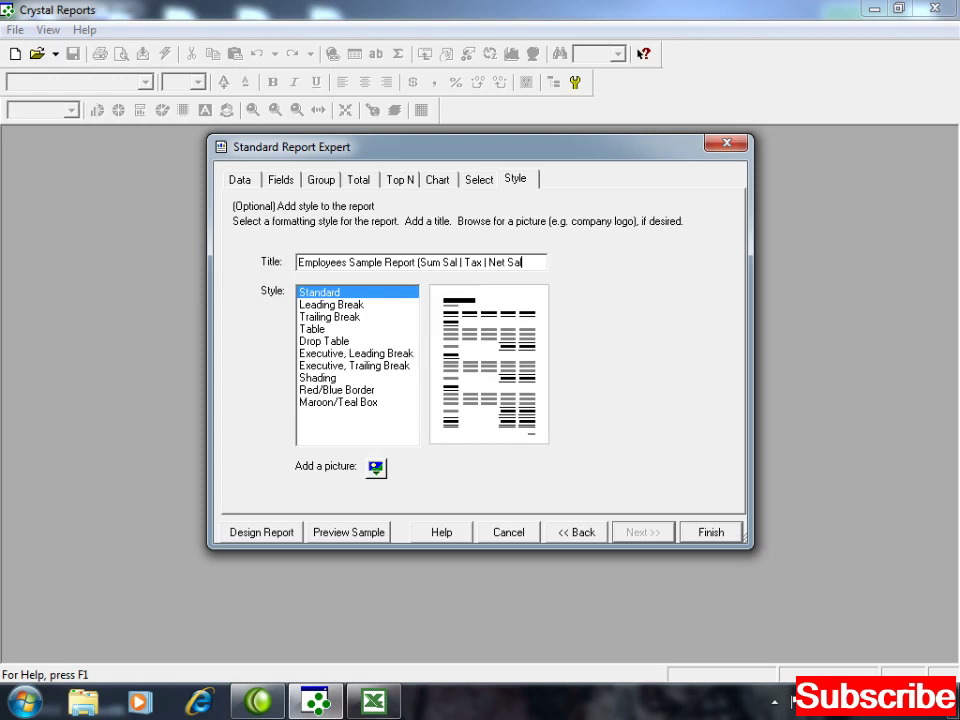
left_click(708, 534)
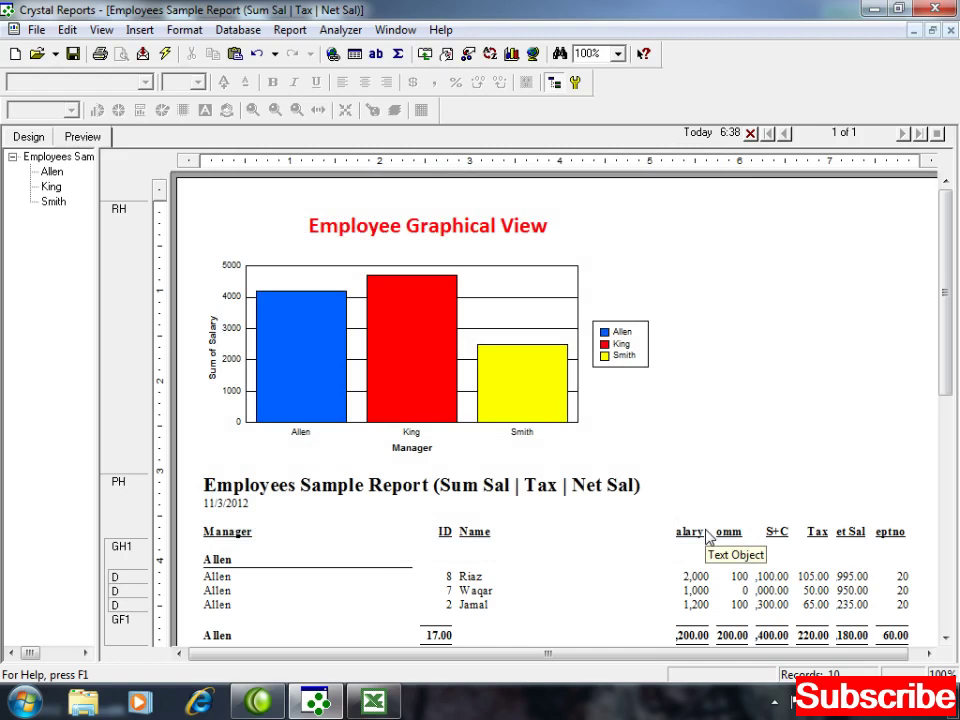
left_click_drag(949, 336, 949, 446)
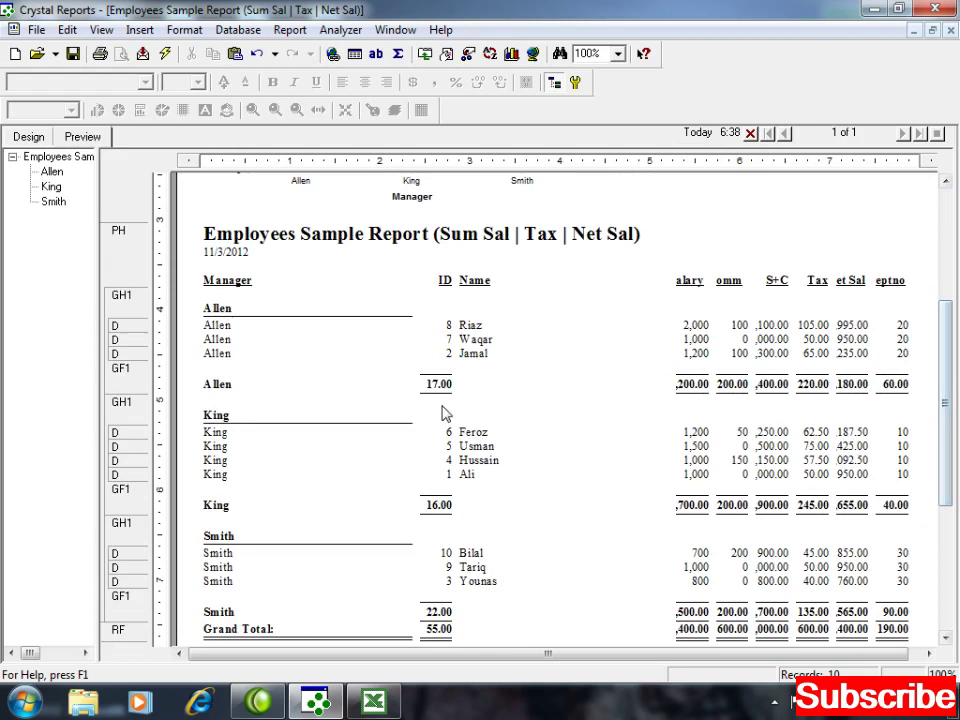
- In the report's design view, left-align all column headings, group names, detail fields and totals together
left_click(28, 136)
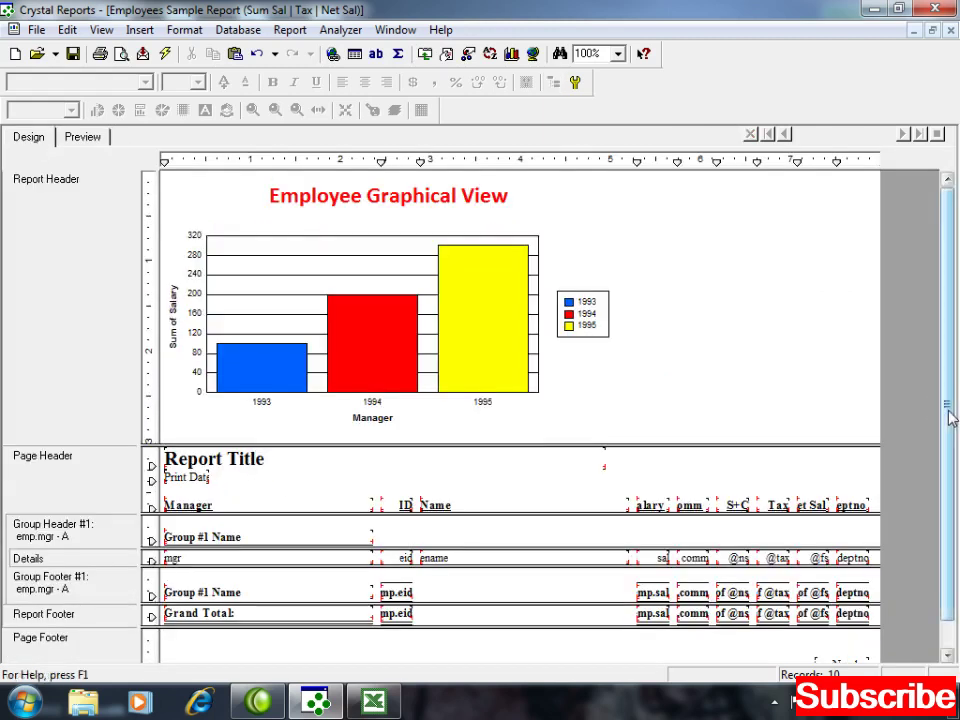
left_click_drag(949, 446, 952, 473)
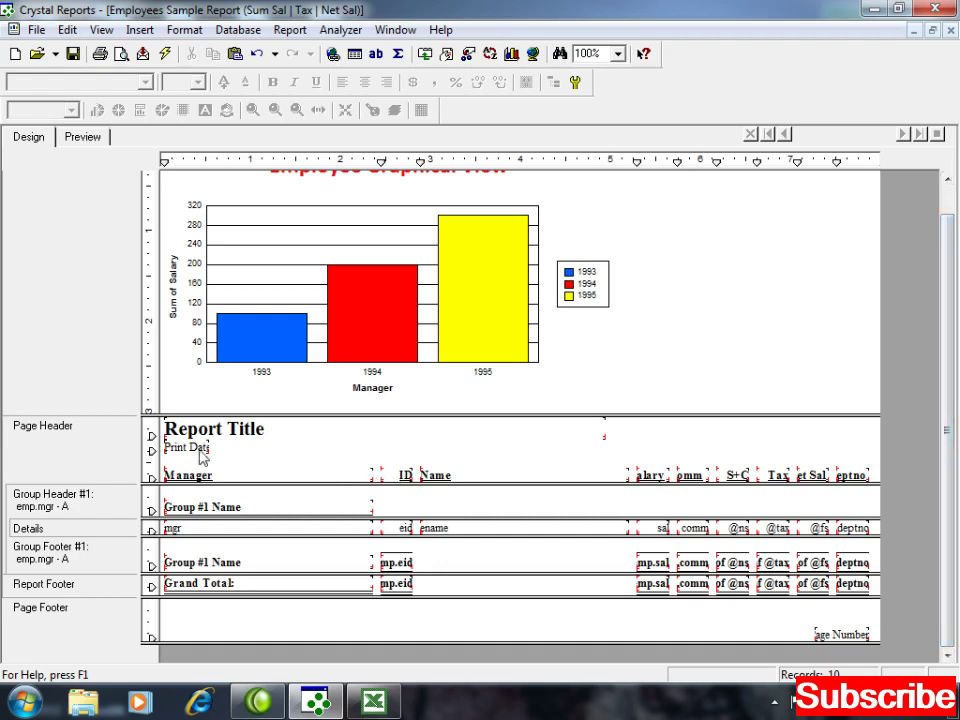
left_click_drag(172, 462, 878, 608)
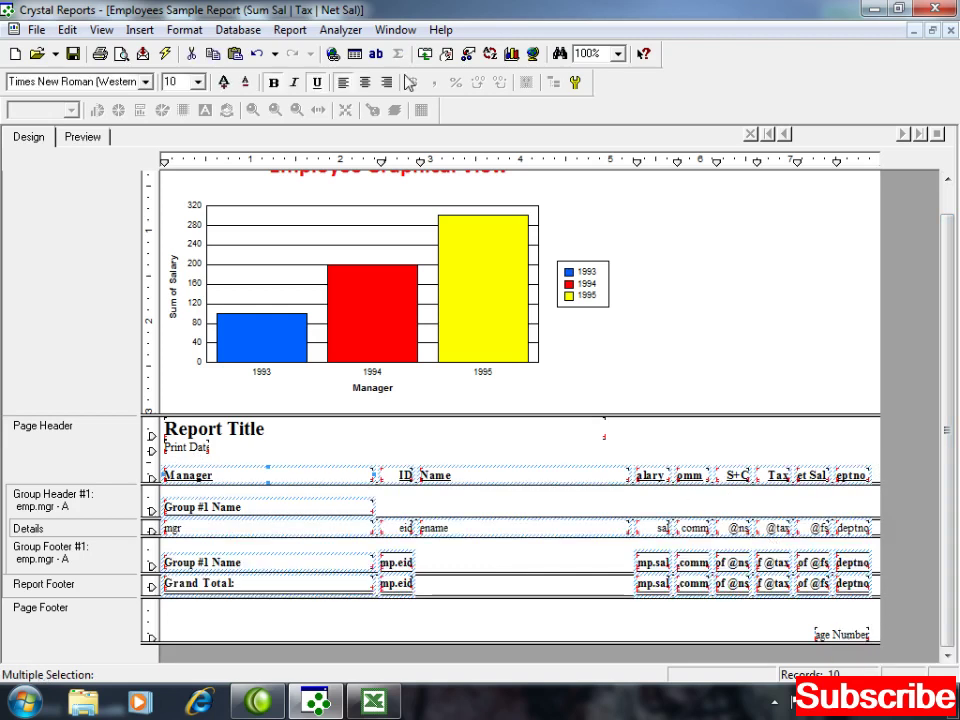
left_click(342, 84)
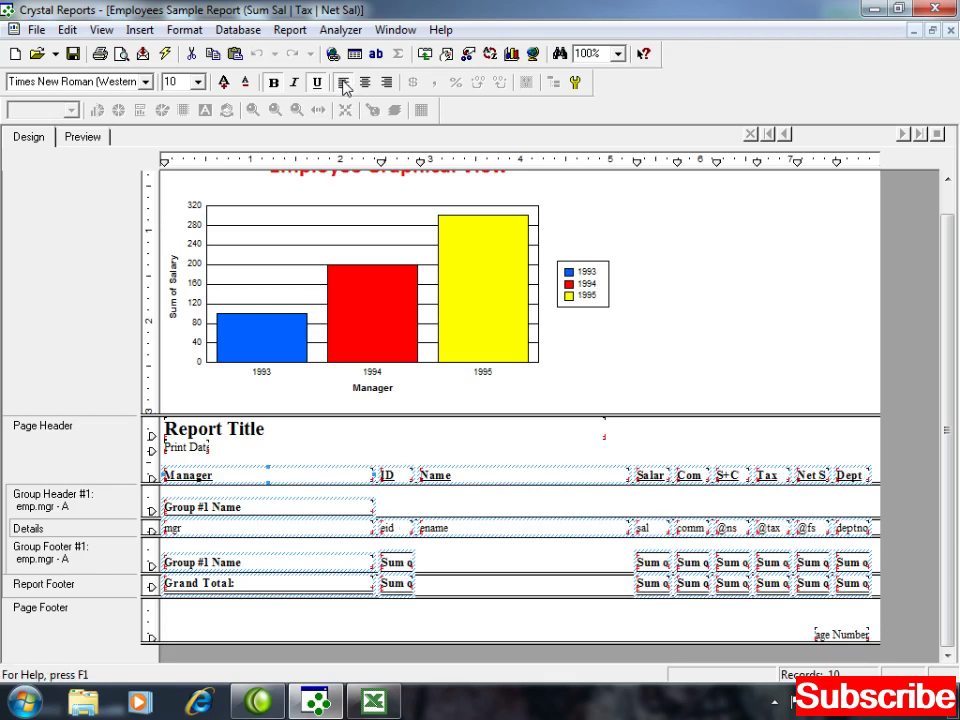
- Set the selected headings, group names, detail fields and totals to 8-point Calibri (Baltic)
left_click(197, 82)
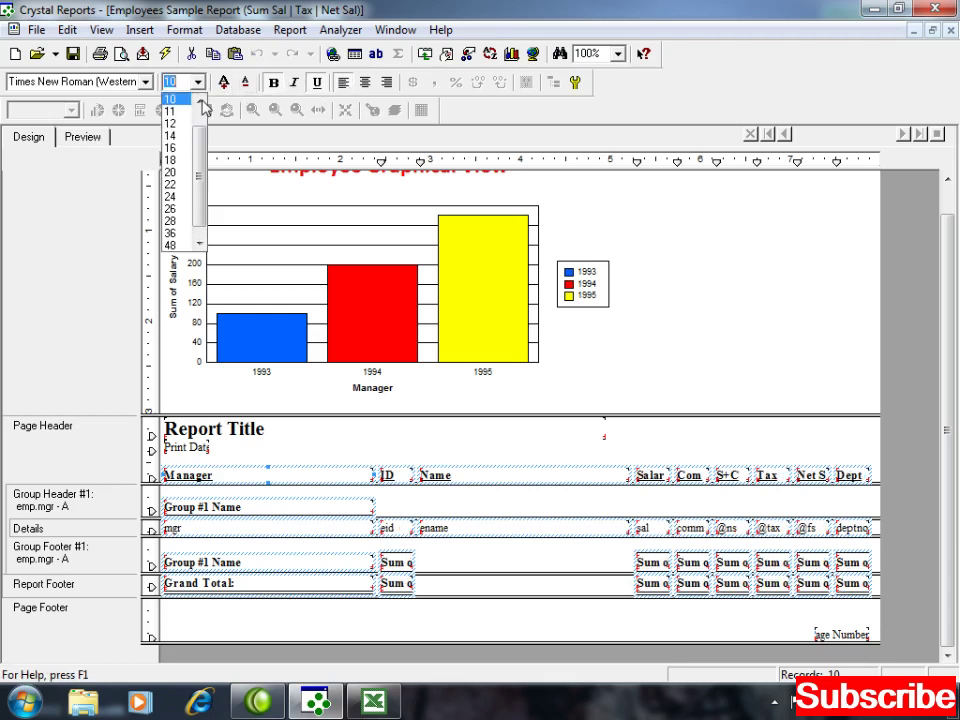
left_click(170, 99)
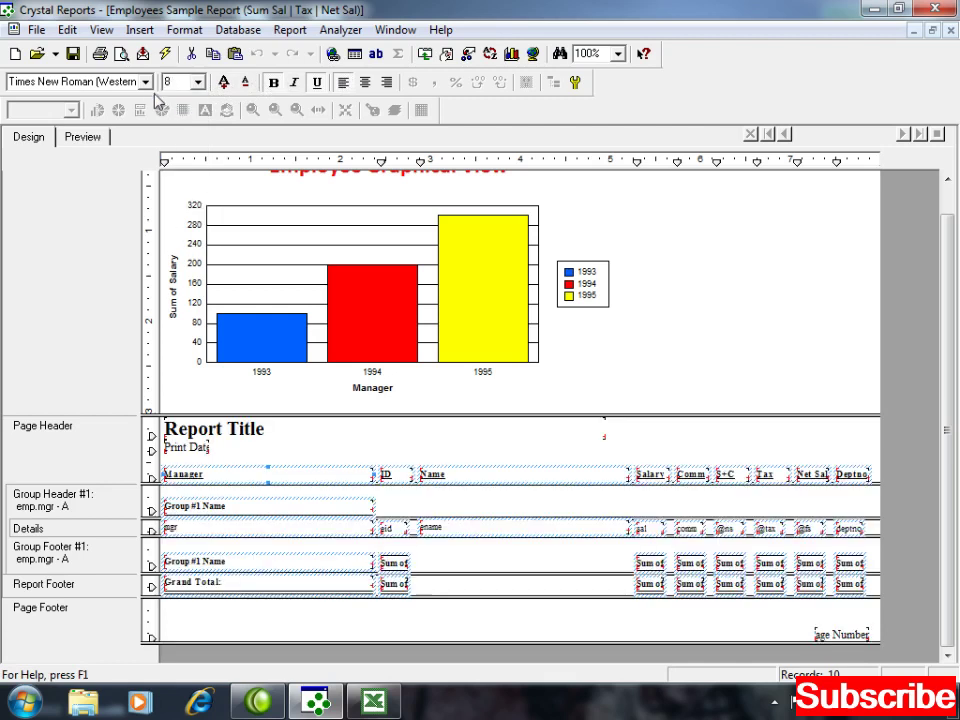
left_click(145, 82)
type("ca")
key("Down")
key("Return")
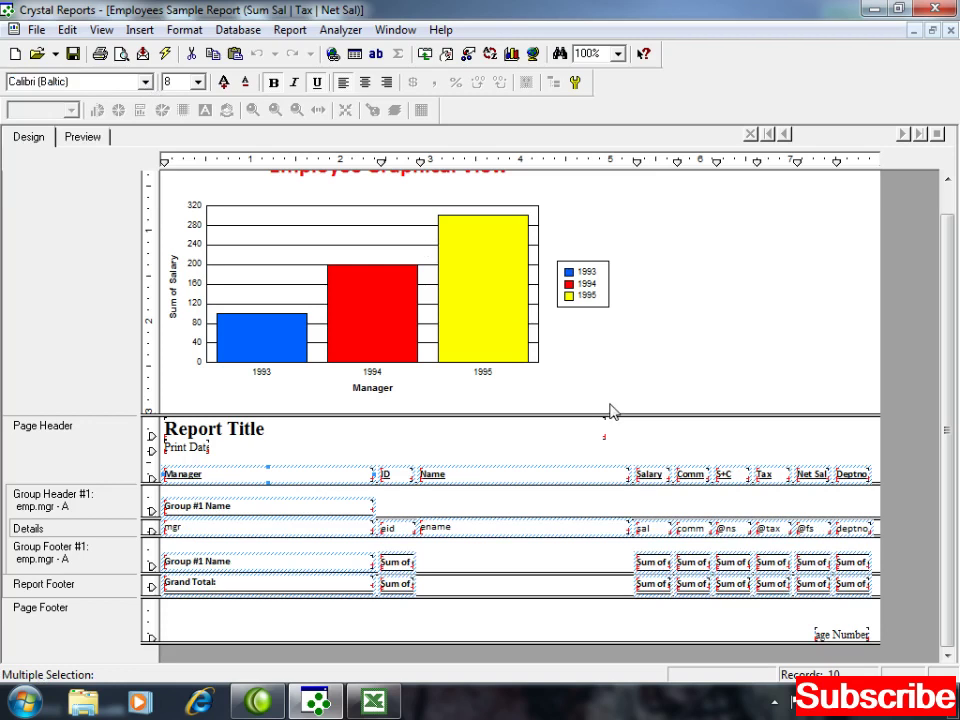
left_click(600, 392)
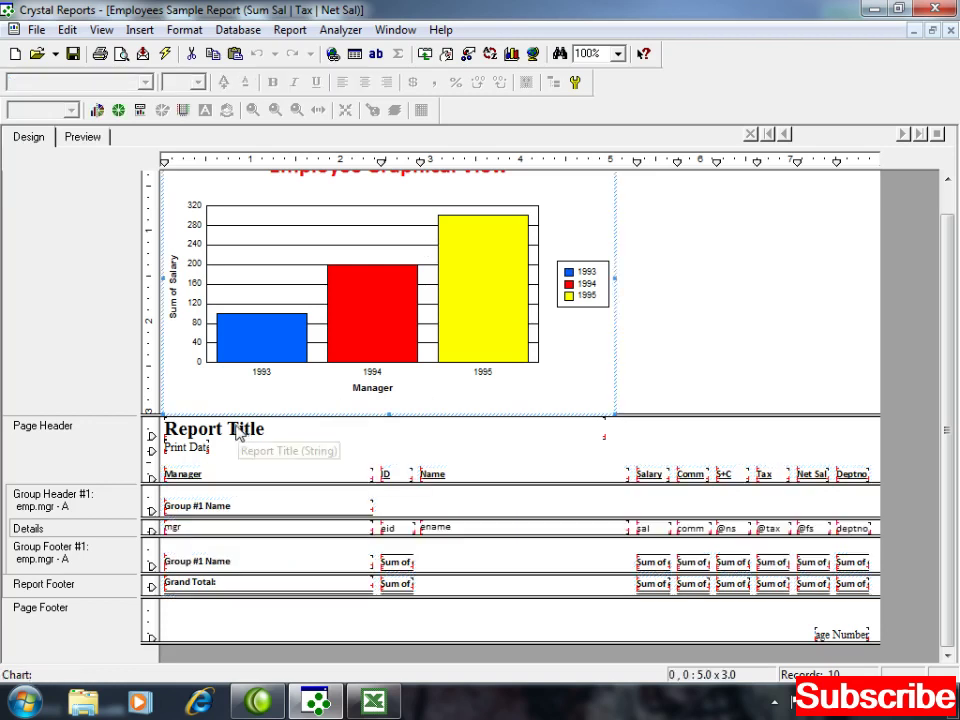
- Change the font of the Report Title and Print Date fields in the page header to Calibri (Baltic)
left_click(300, 435)
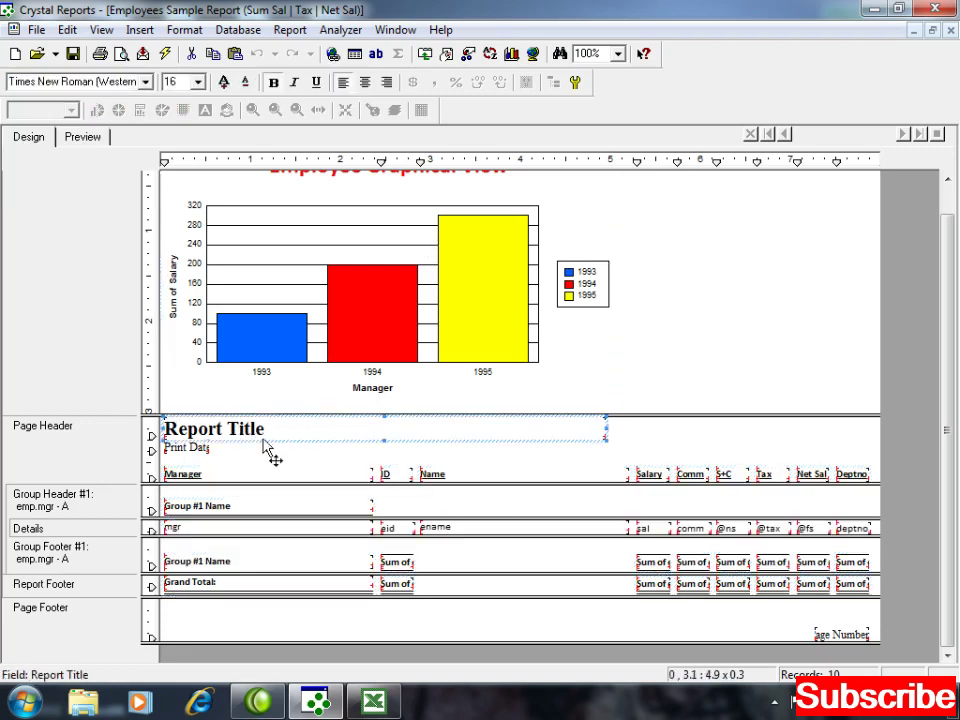
left_click(146, 82)
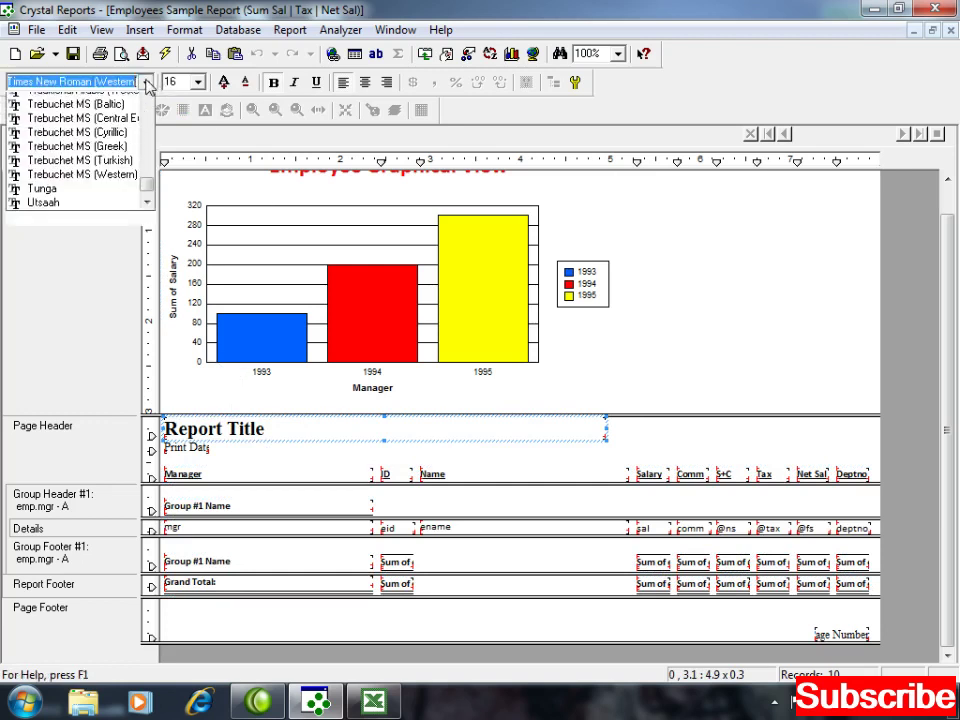
type("ca")
key("Return")
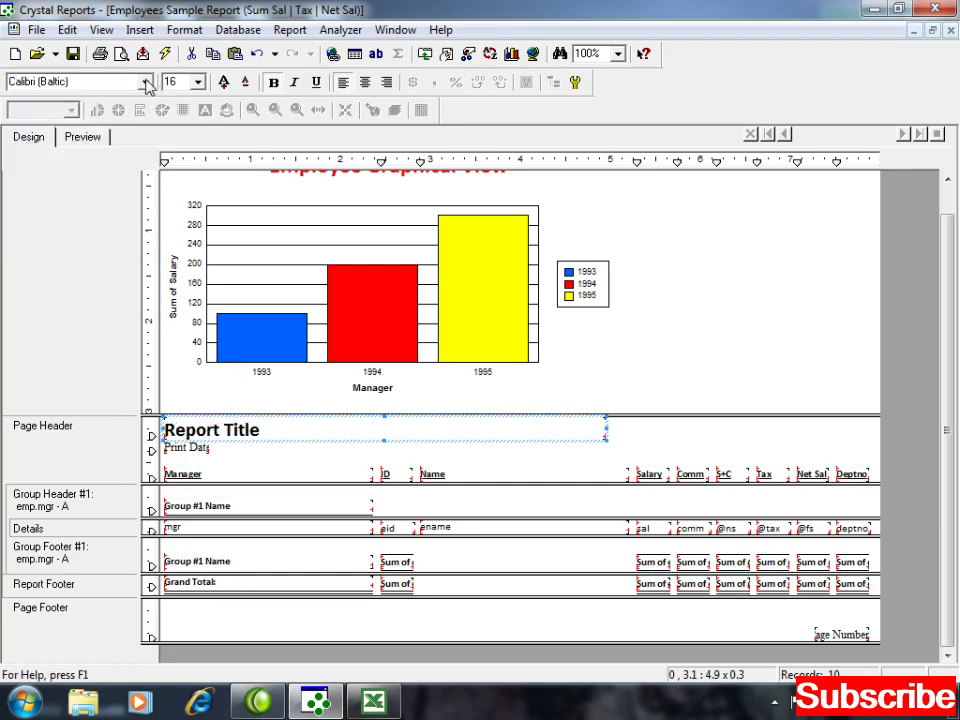
left_click(185, 447)
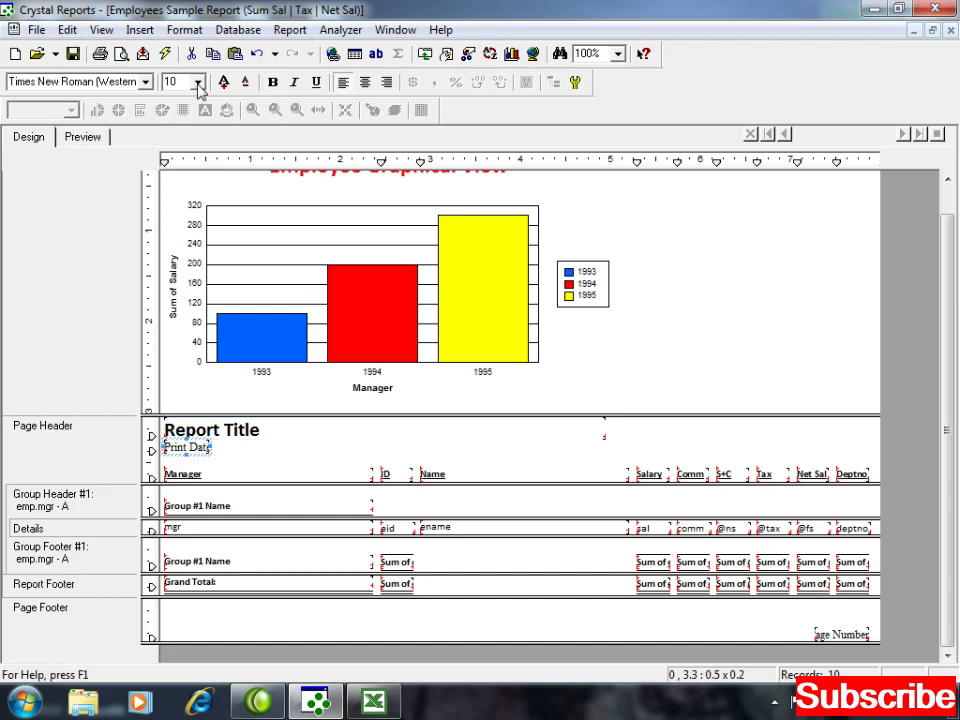
left_click(146, 82)
type("ca")
key("Return")
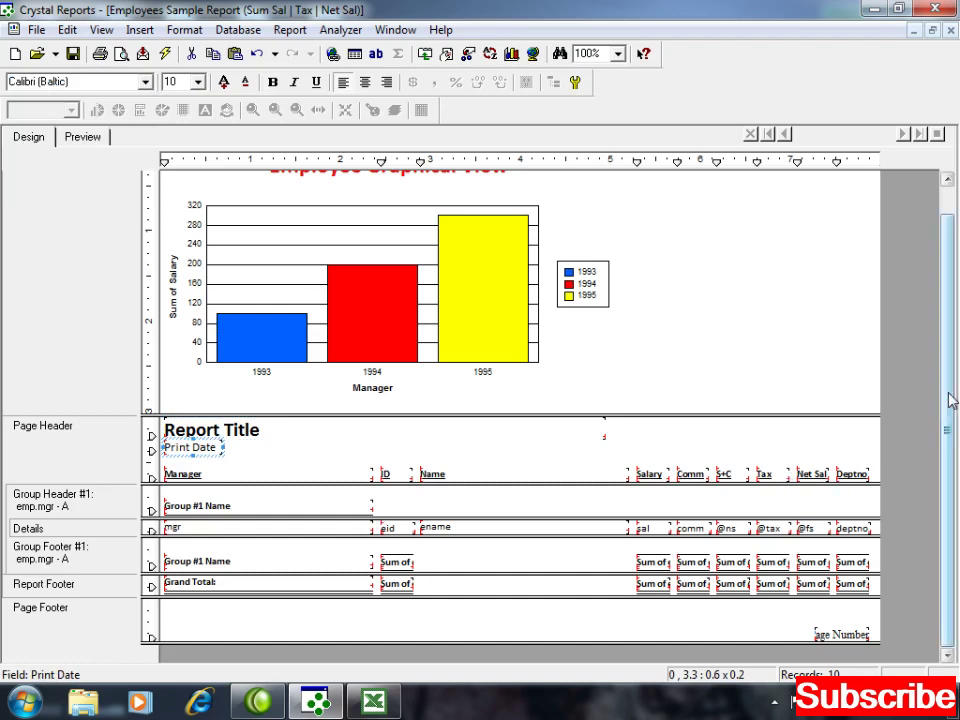
- Left-align the page footer's Page Number field in bold Calibri (Baltic) and nudge it left and up to 7.1, 5.3
left_click(840, 634)
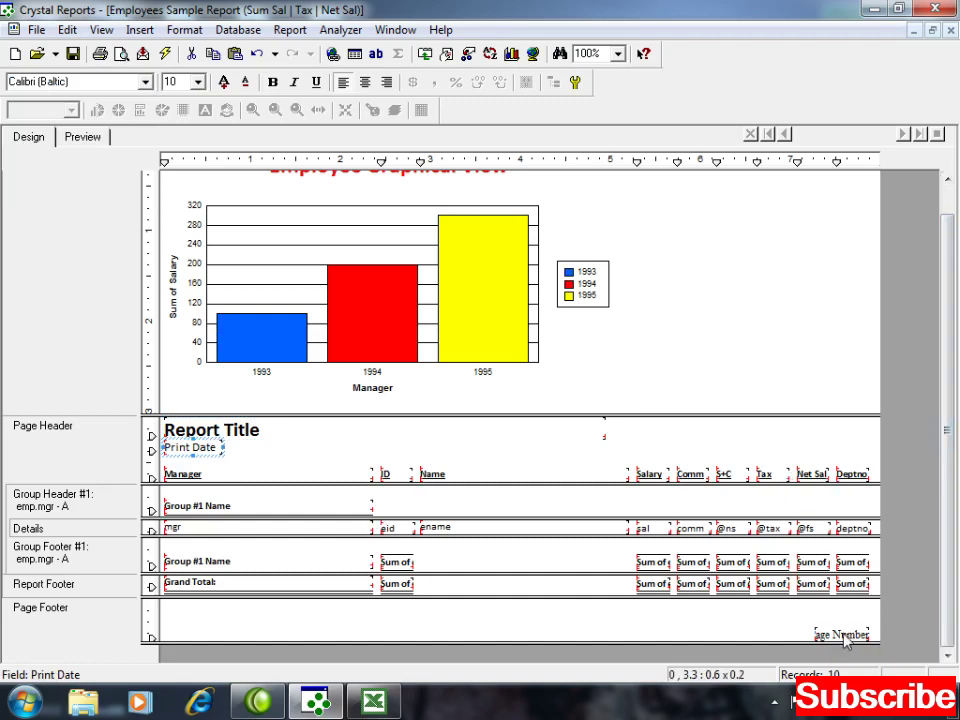
left_click(342, 82)
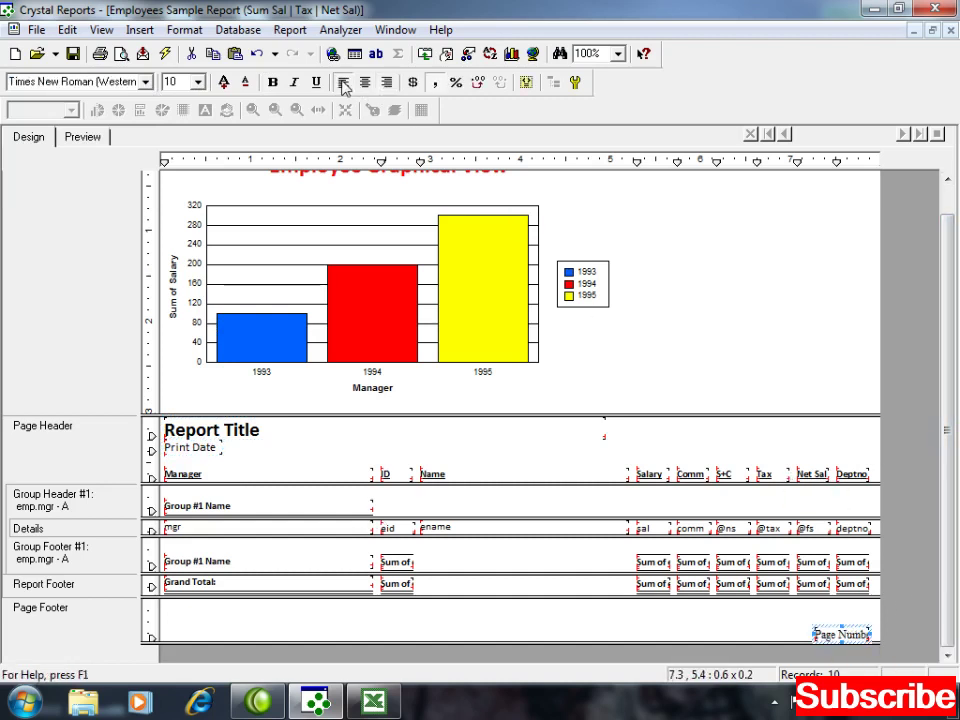
left_click(146, 82)
type("C")
key("Down")
key("Return")
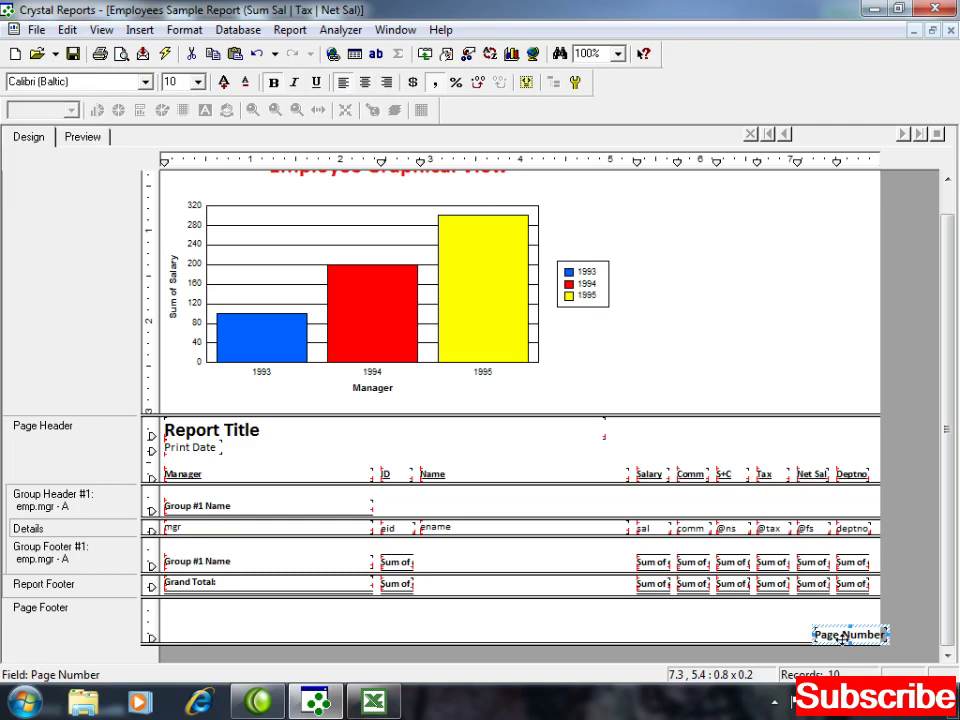
key("Left")
key("Left")
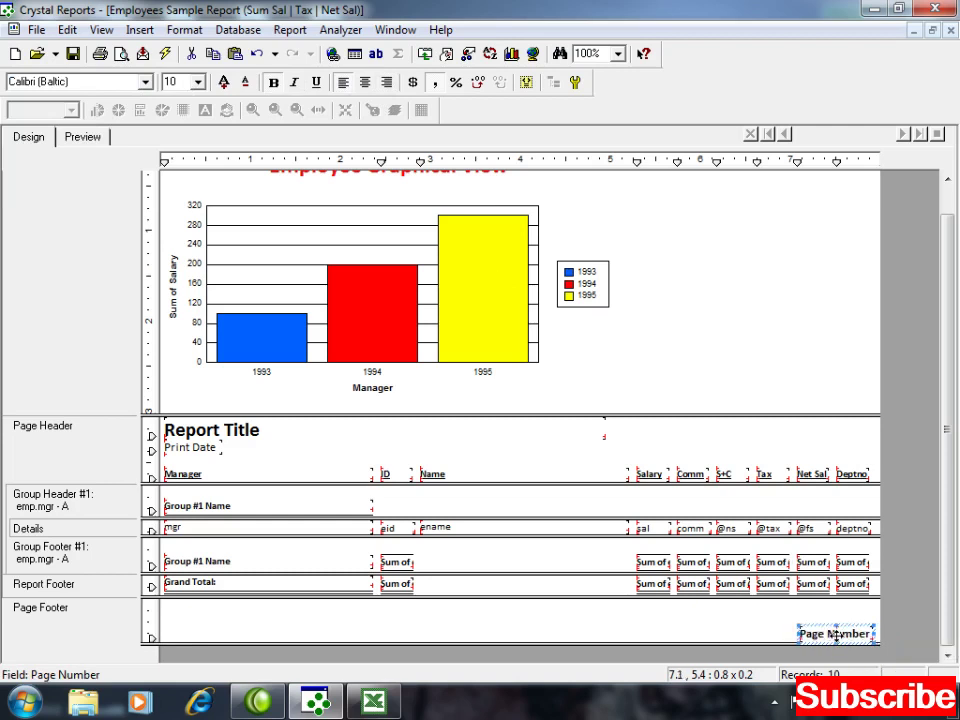
key("Up")
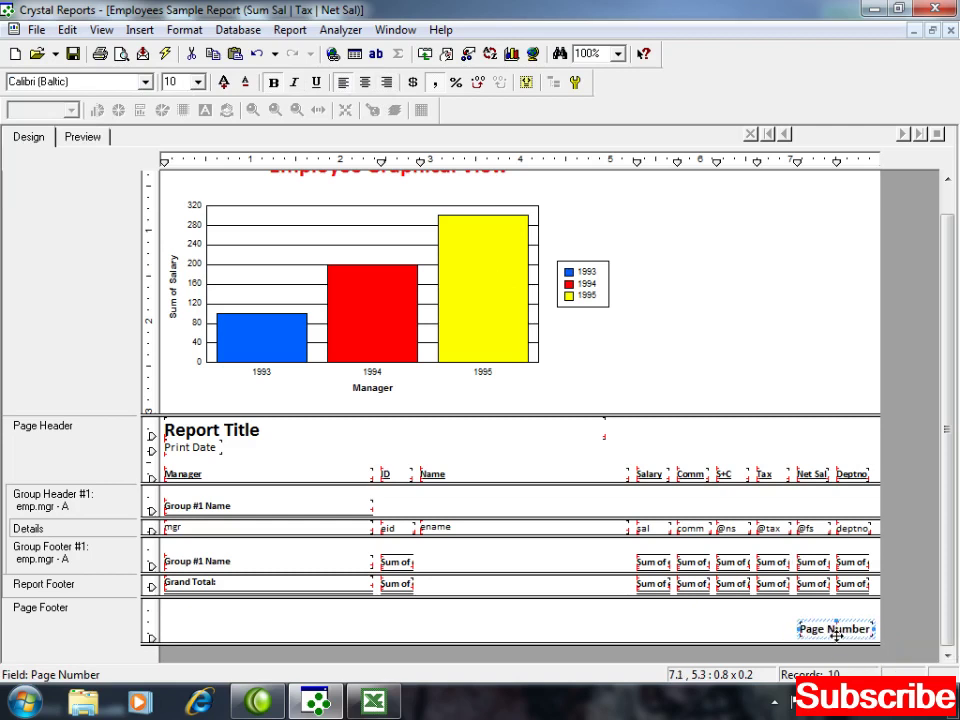
- Preview the formatted report, examining the chart, title and salary, tax and net salary columns, and return to the design view
scroll(950, 530, "up", 1)
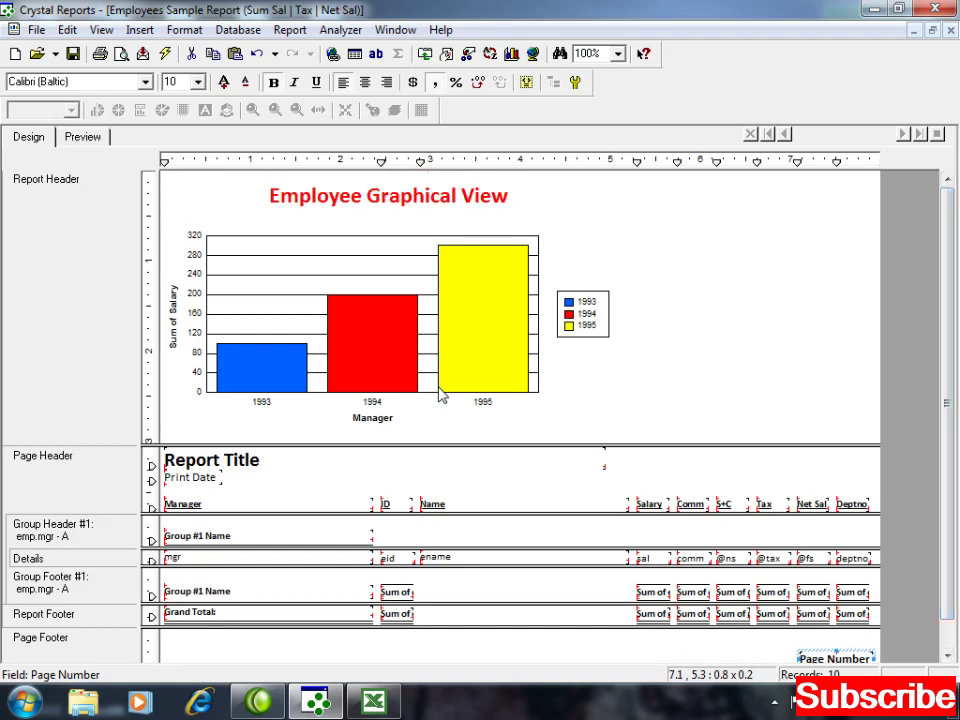
left_click(83, 138)
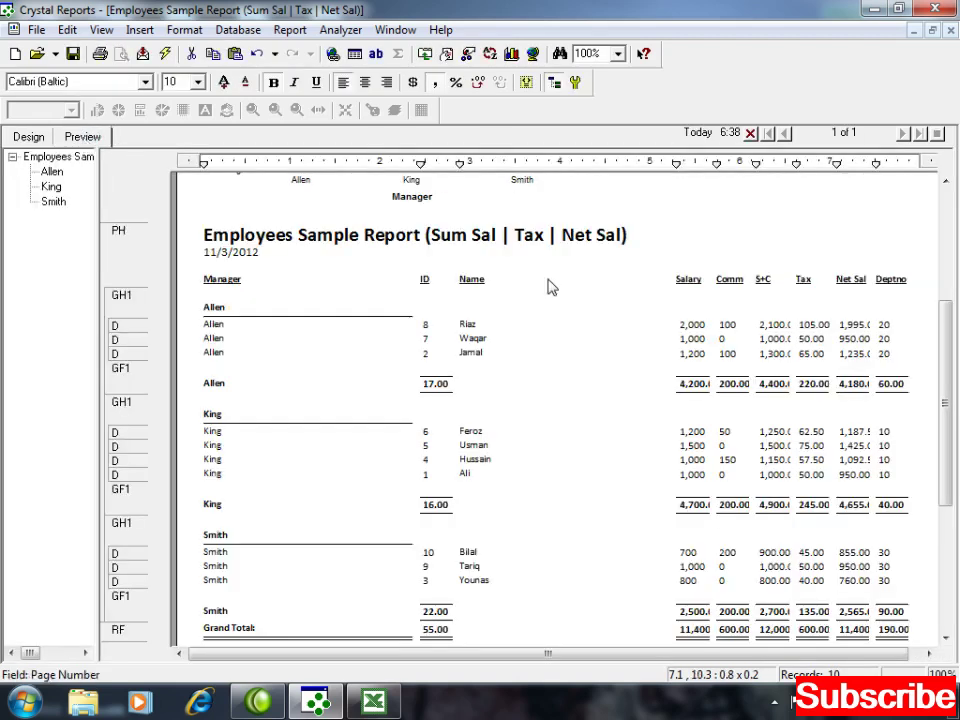
left_click_drag(953, 410, 945, 268)
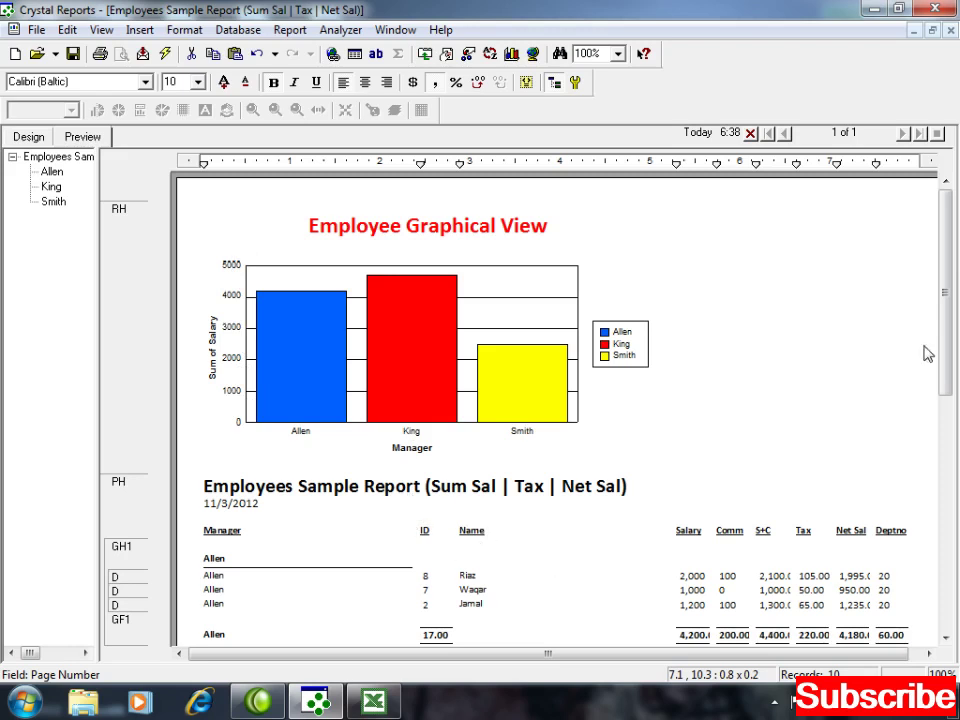
left_click_drag(948, 300, 952, 400)
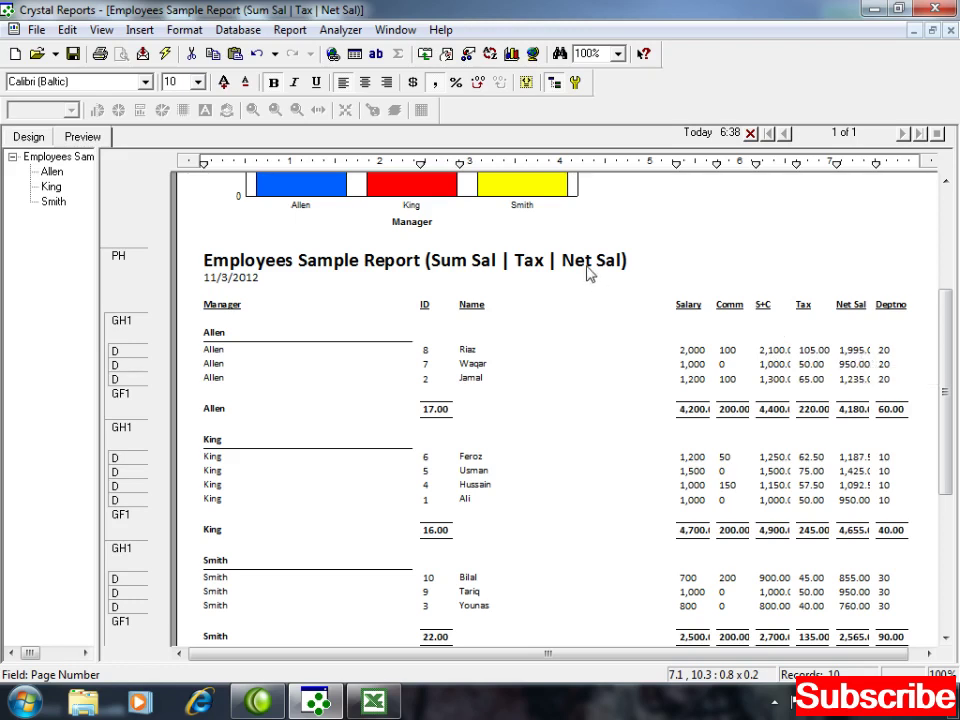
left_click(27, 138)
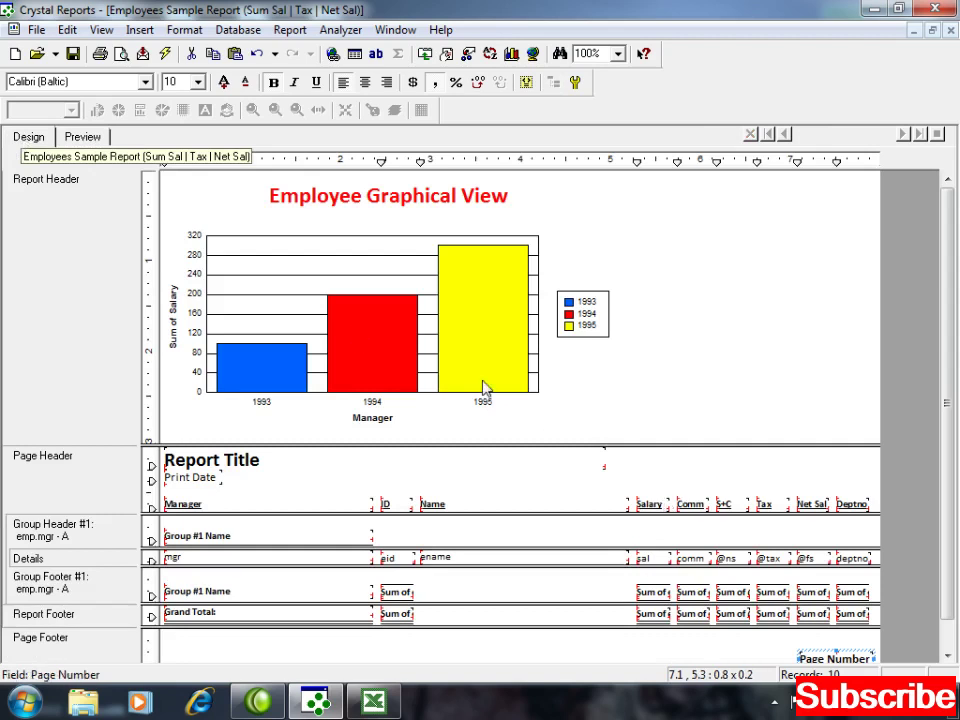
left_click(85, 138)
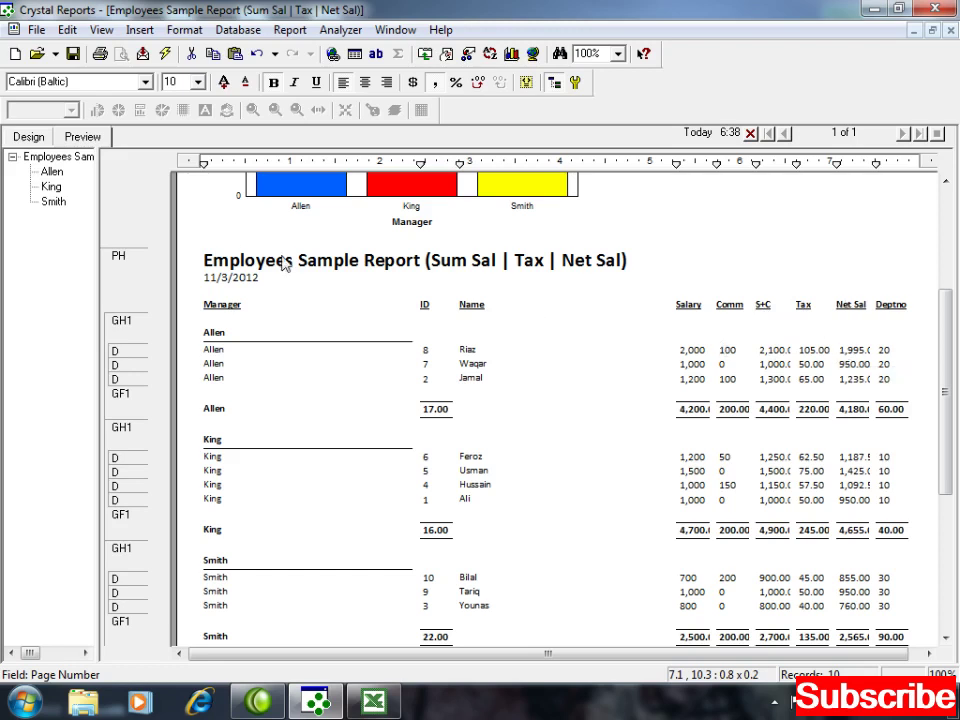
left_click(30, 138)
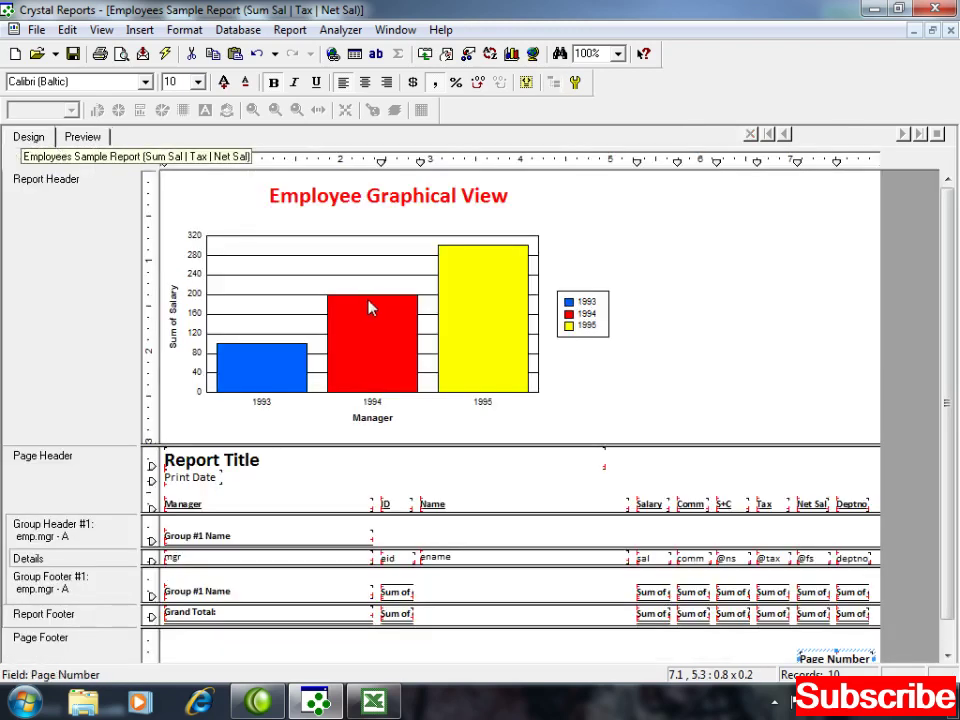
left_click_drag(946, 401, 946, 432)
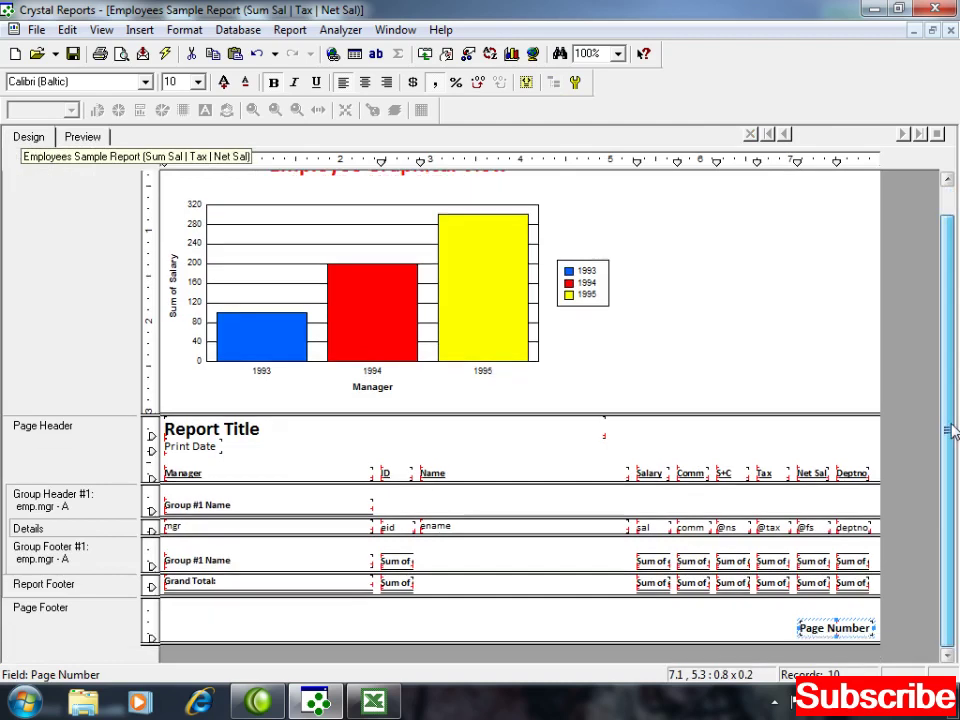
left_click(730, 527)
right_click(730, 530)
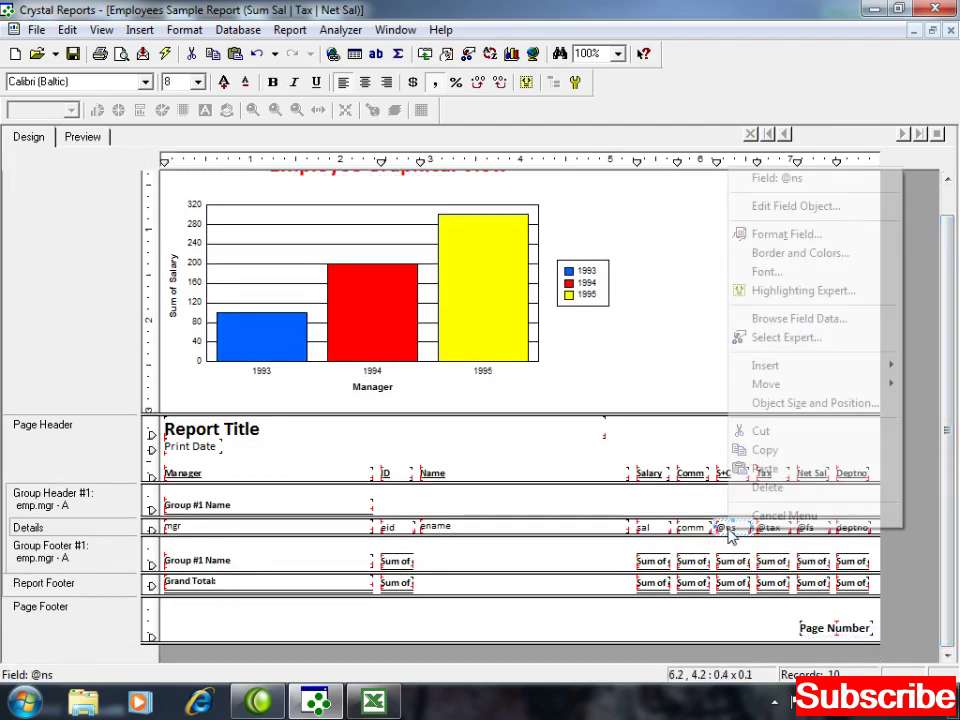
left_click(730, 535)
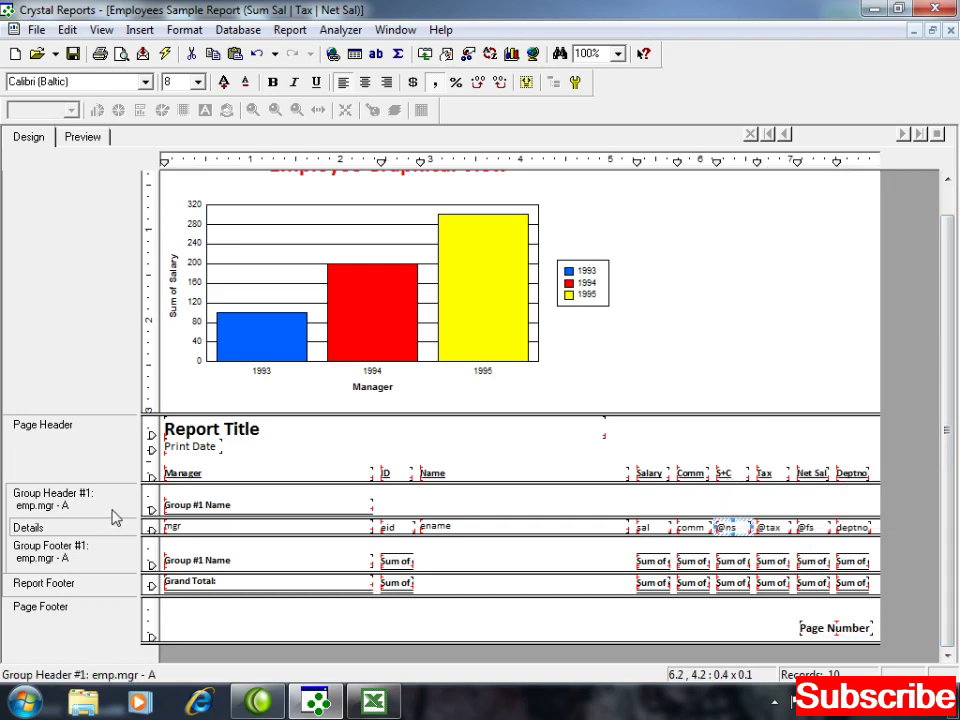
right_click(731, 533)
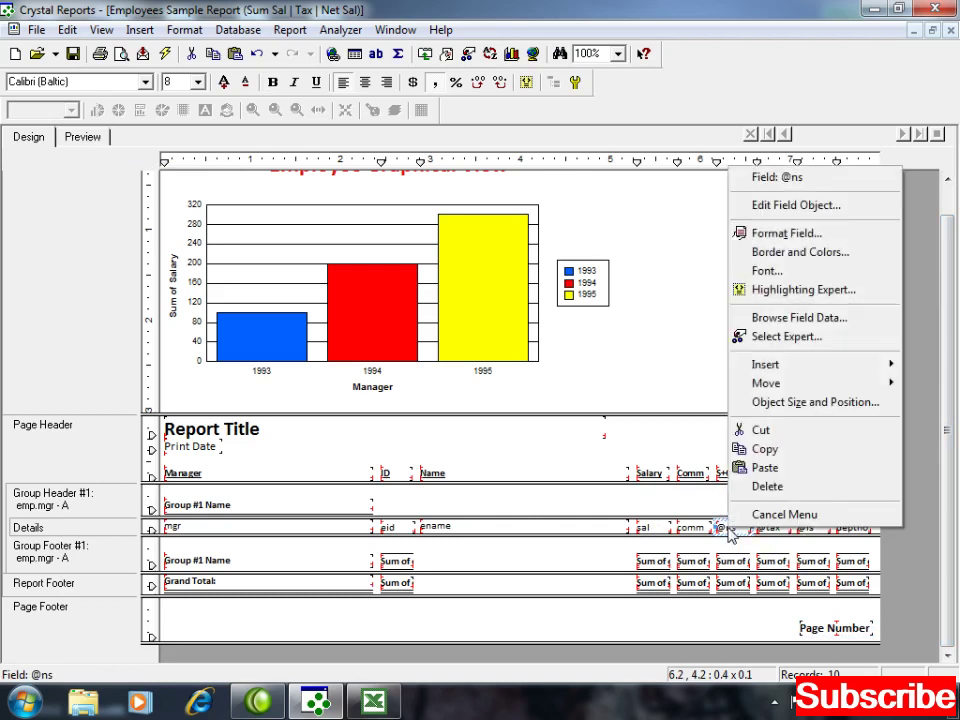
left_click(797, 238)
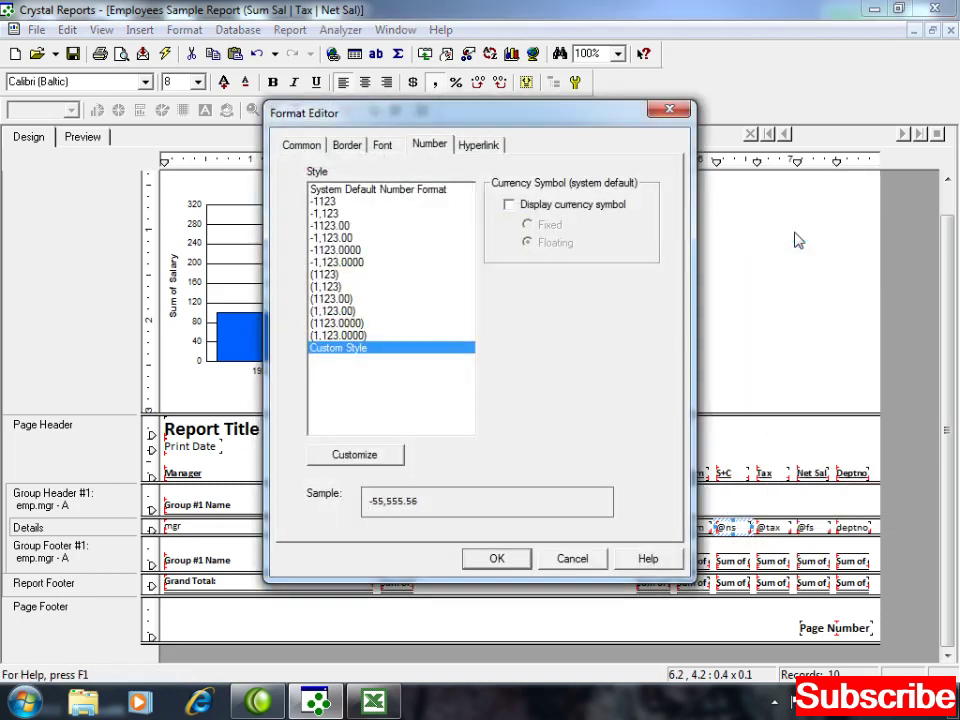
left_click(356, 455)
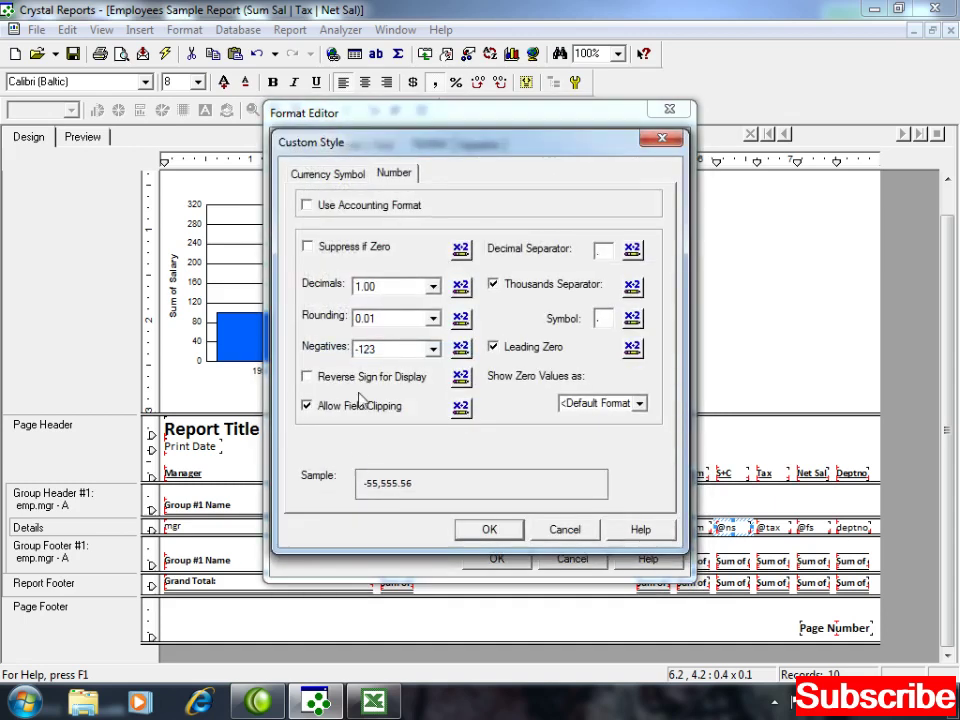
left_click(435, 289)
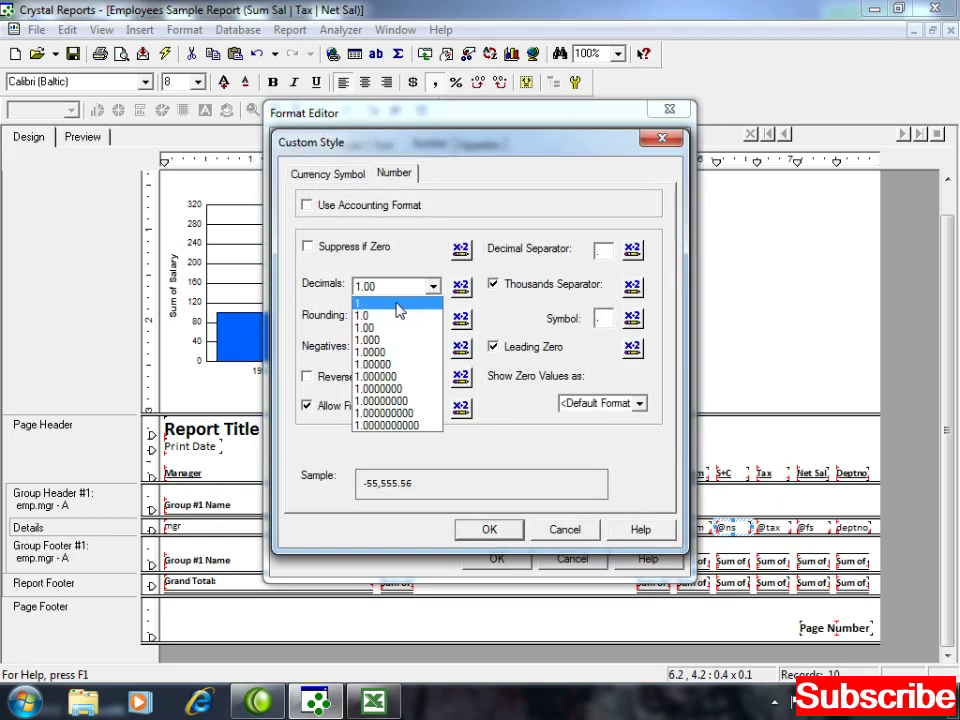
left_click(397, 305)
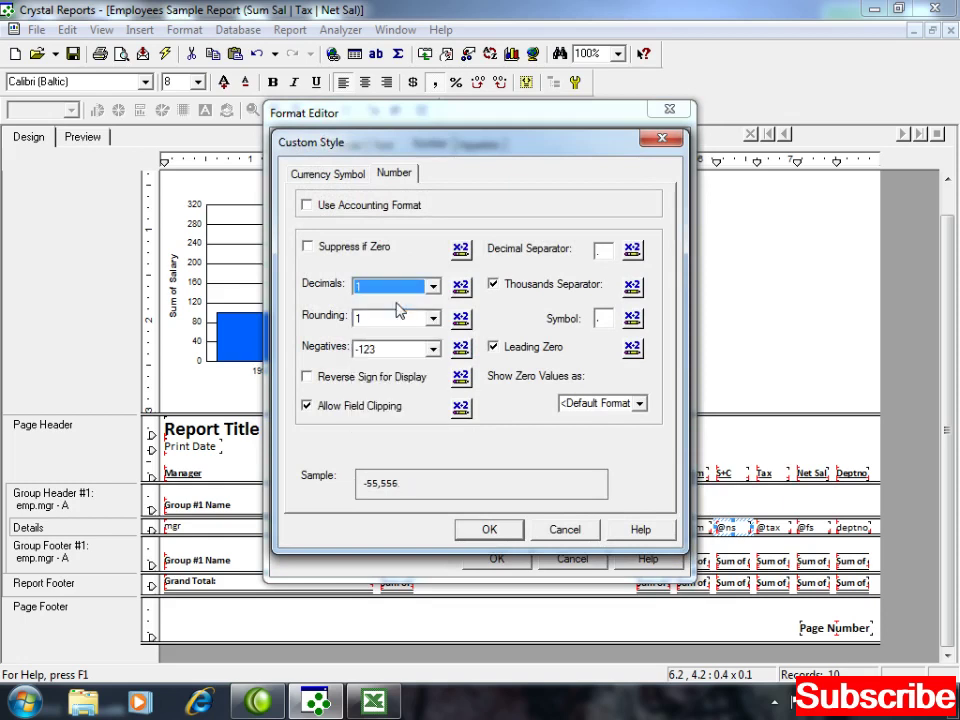
left_click(489, 530)
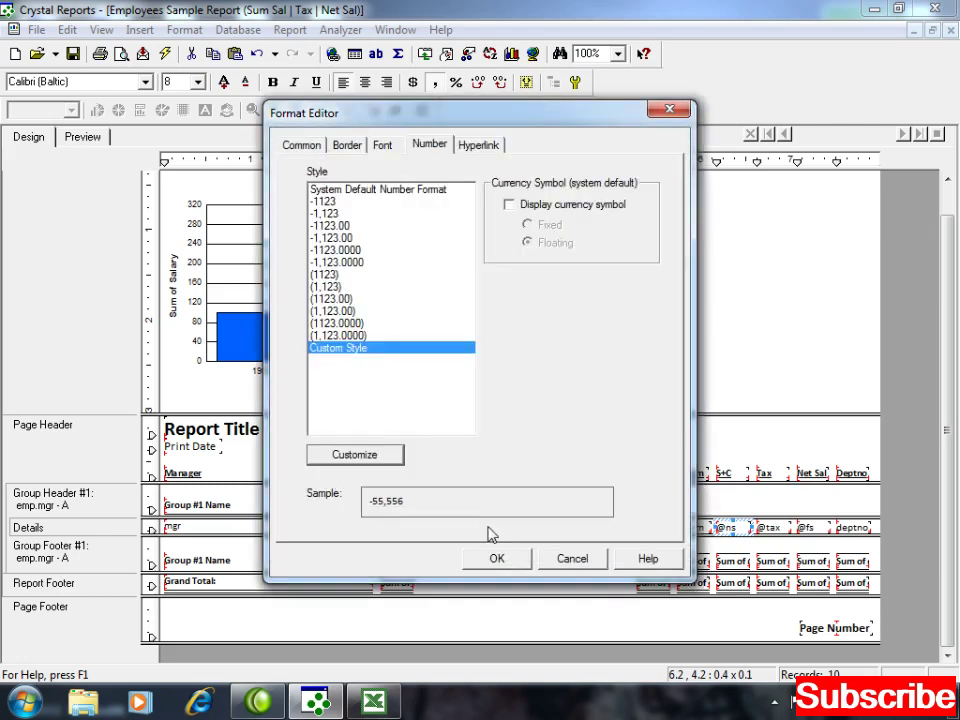
left_click(494, 557)
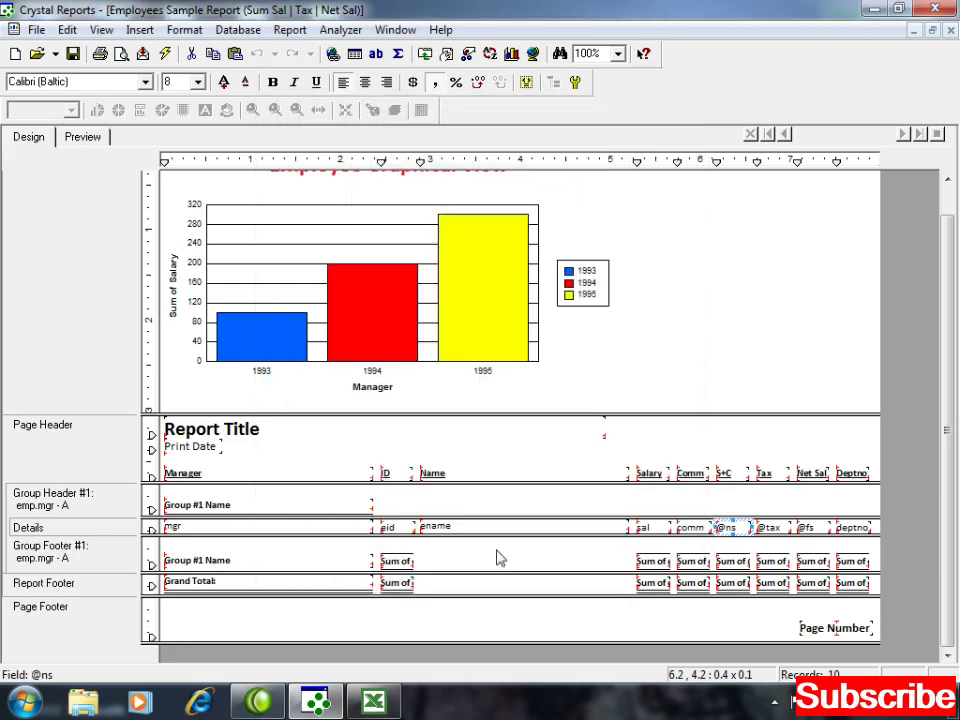
left_click(772, 527)
right_click(773, 528)
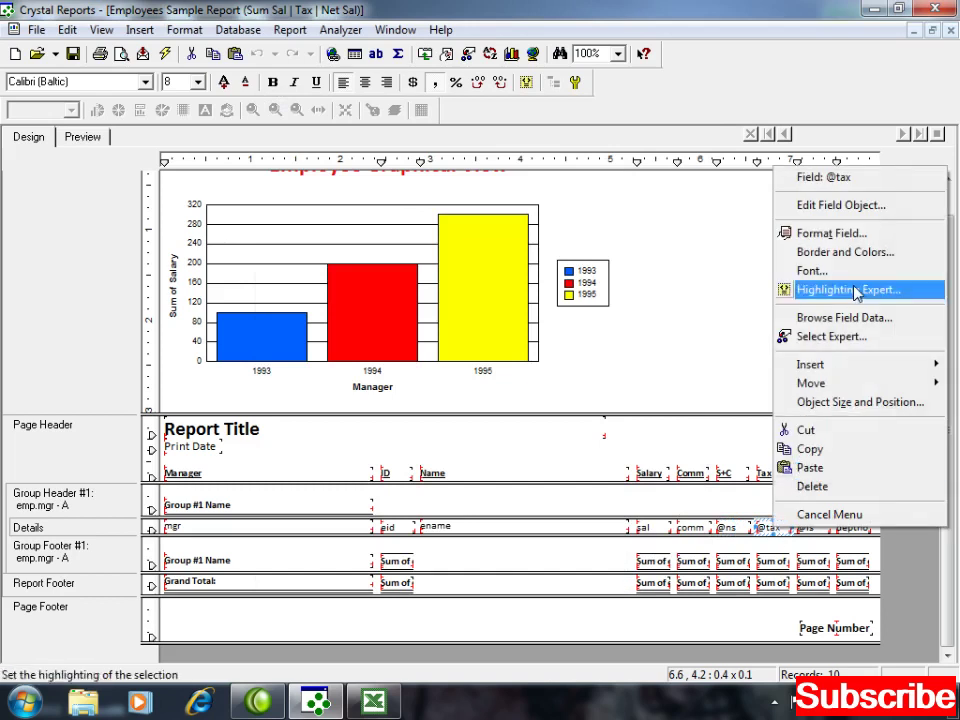
left_click(851, 236)
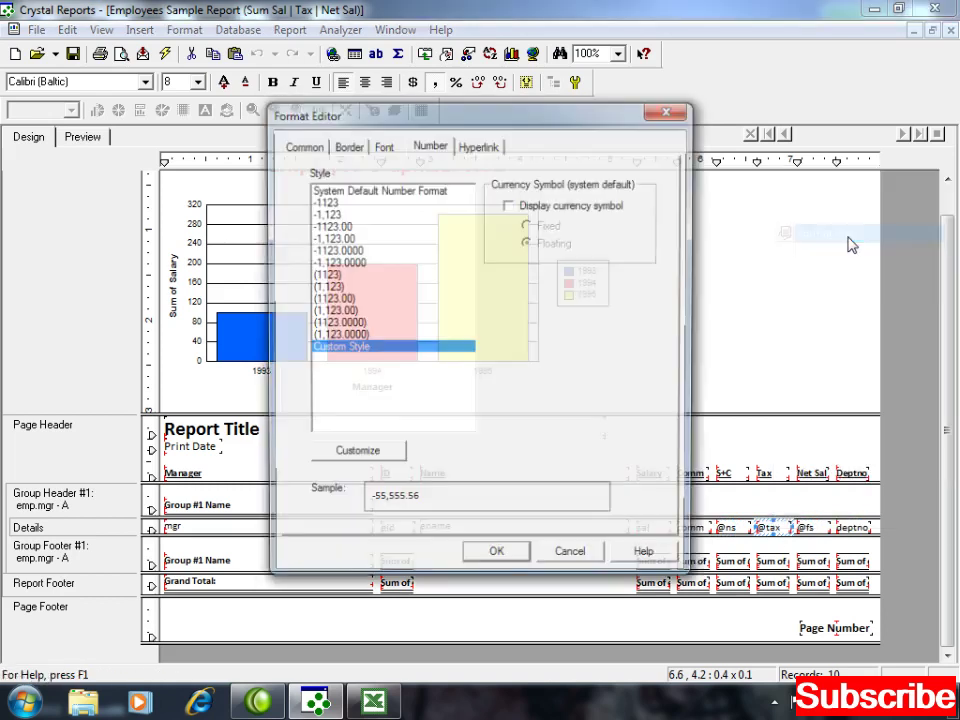
left_click(355, 455)
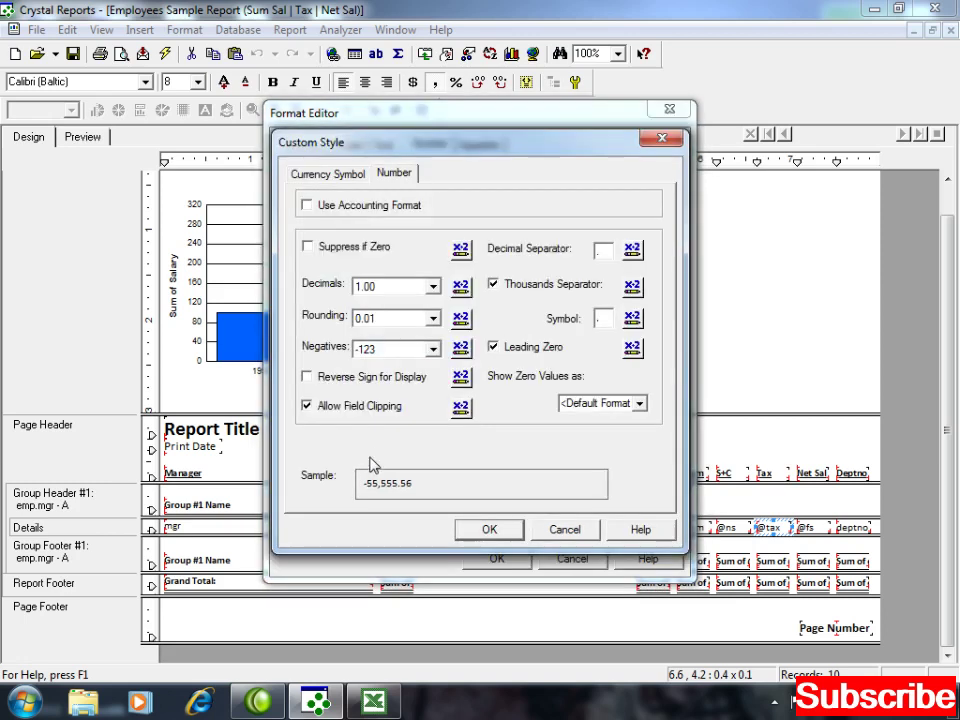
left_click(433, 286)
left_click(388, 304)
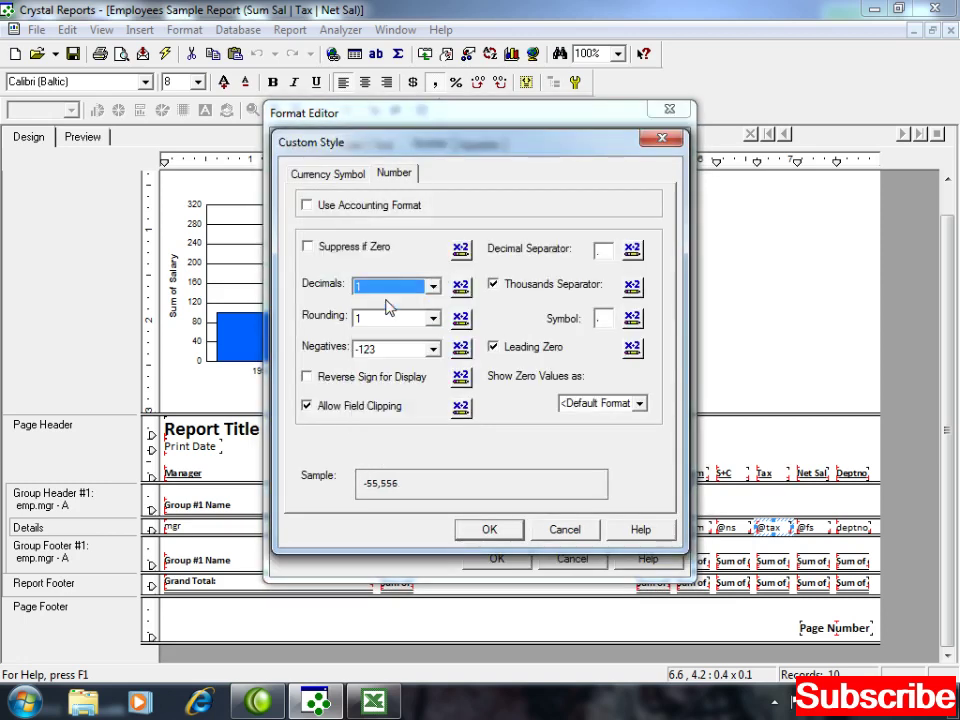
left_click(490, 528)
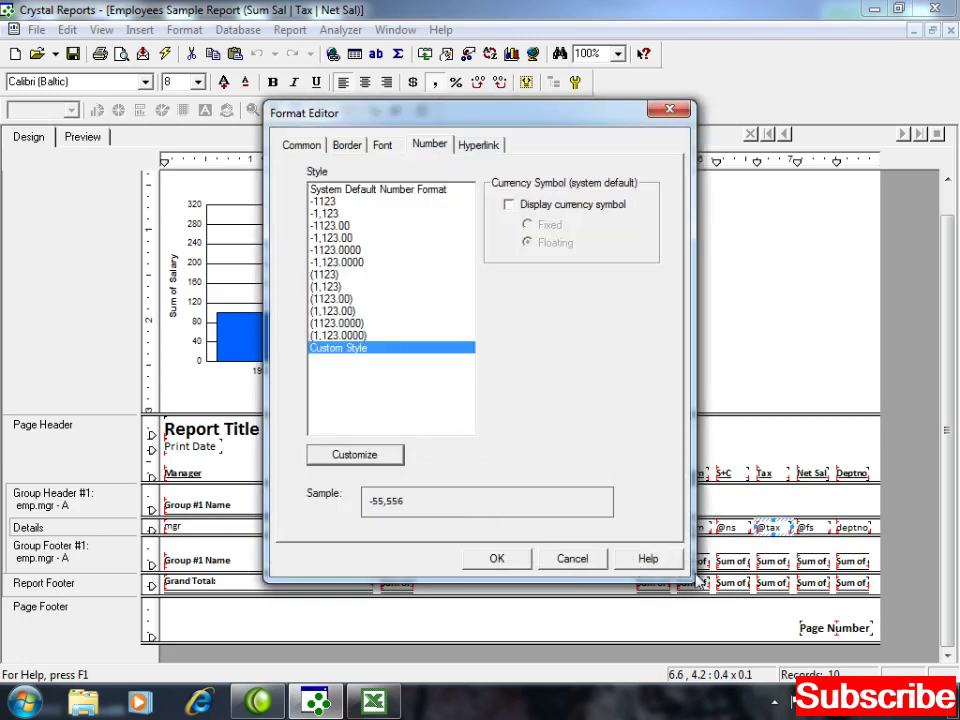
left_click(498, 559)
left_click(814, 530)
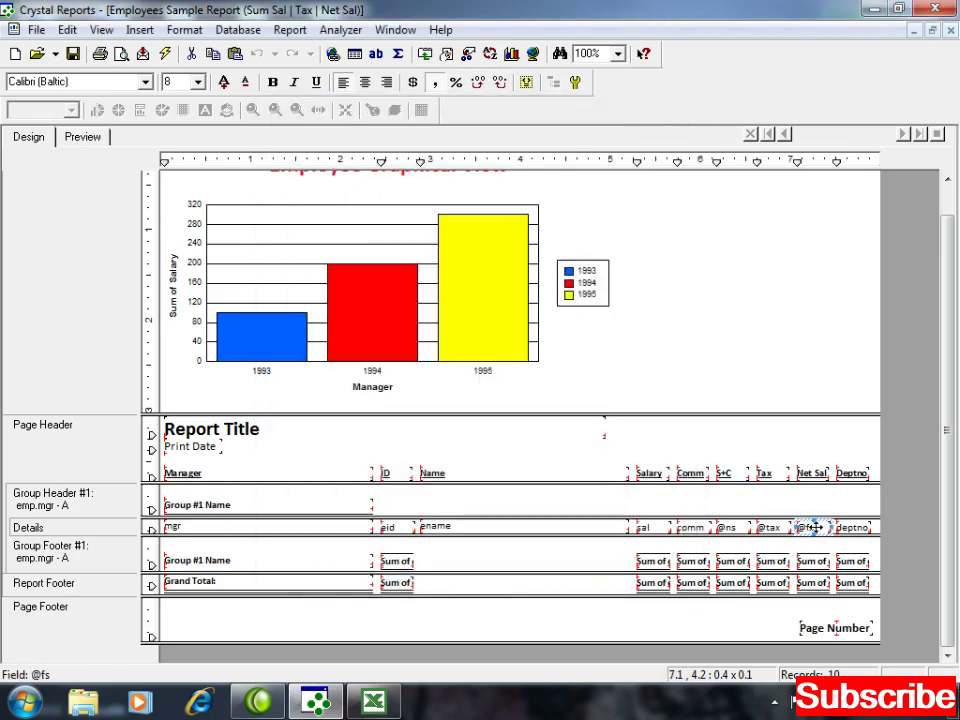
right_click(812, 528)
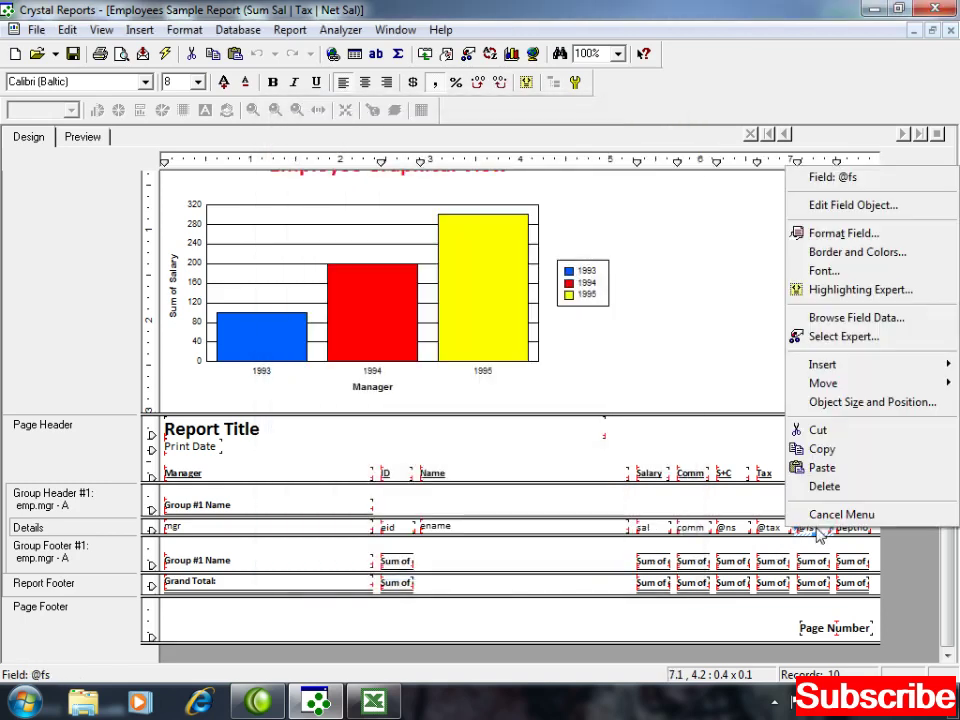
left_click(843, 233)
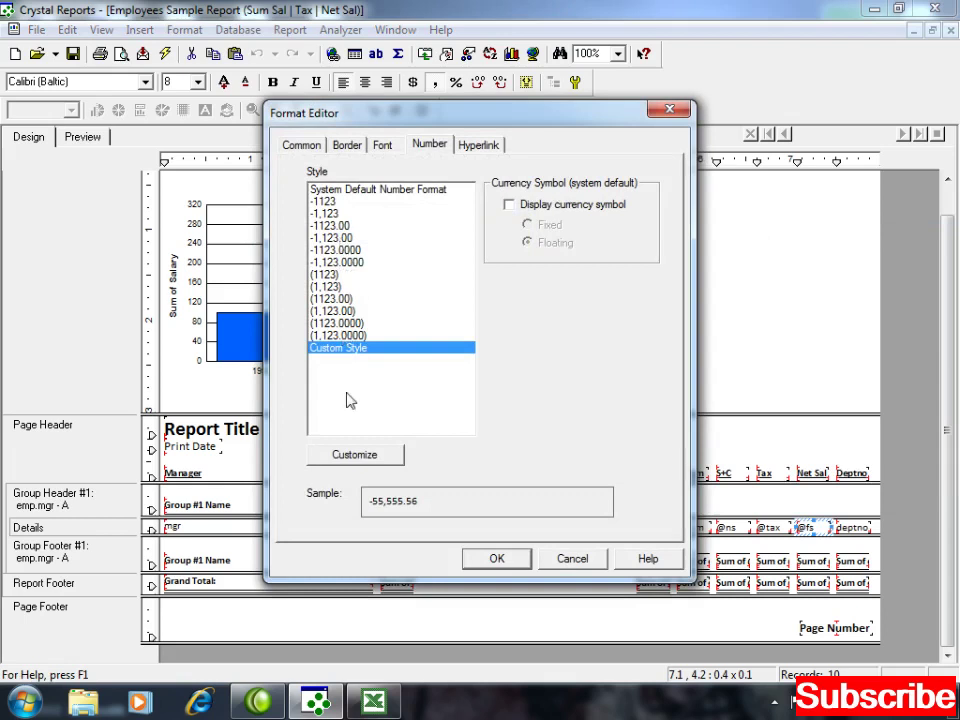
left_click(343, 455)
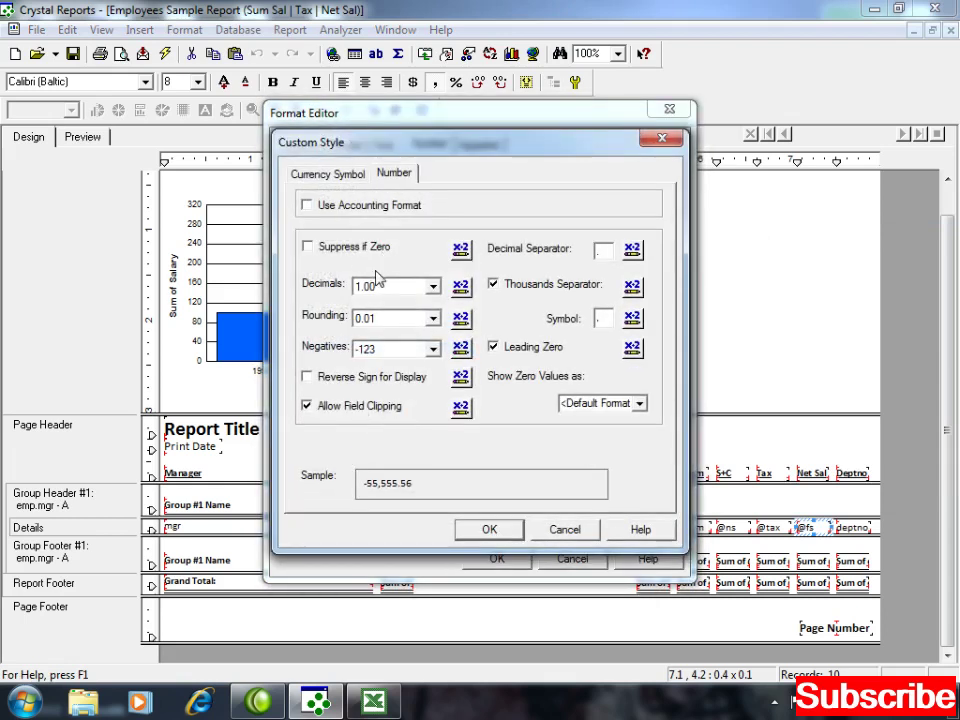
left_click(377, 288)
left_click(390, 303)
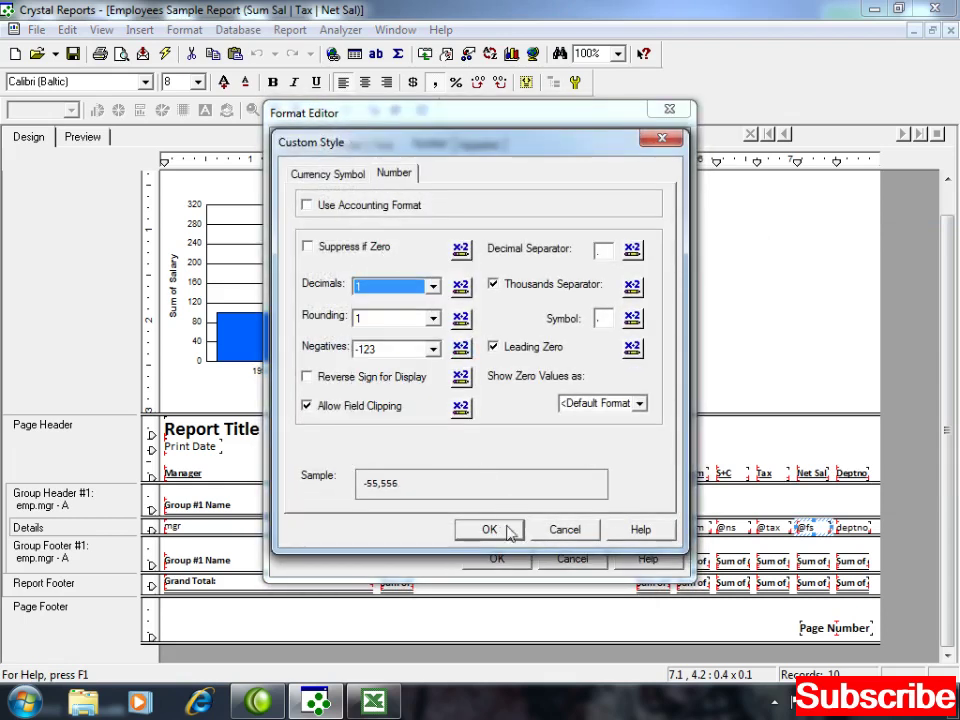
left_click(433, 318)
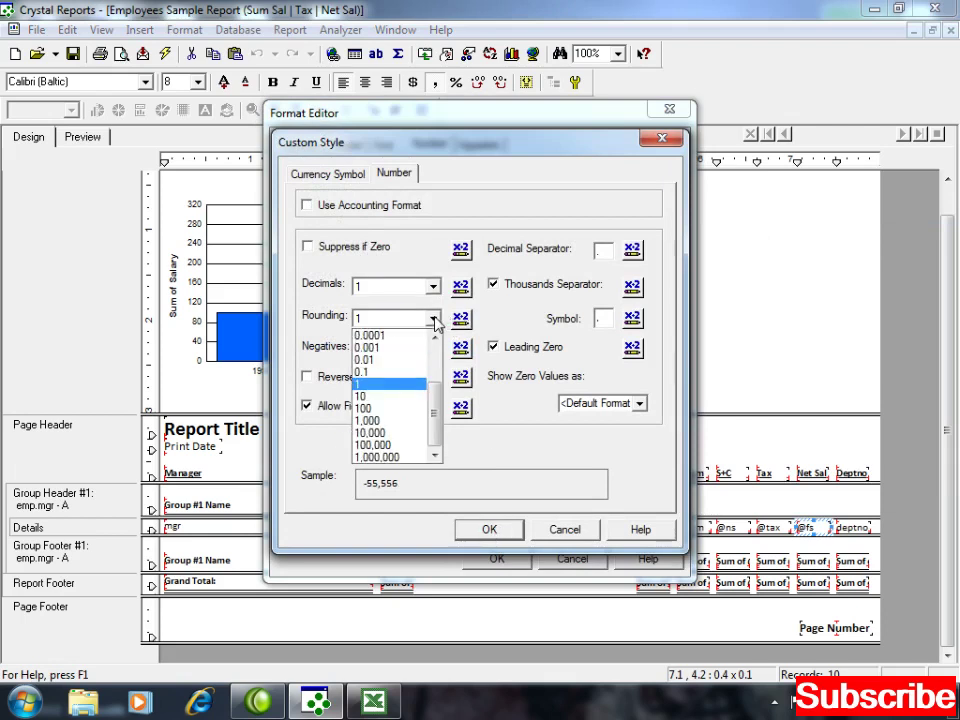
left_click(435, 319)
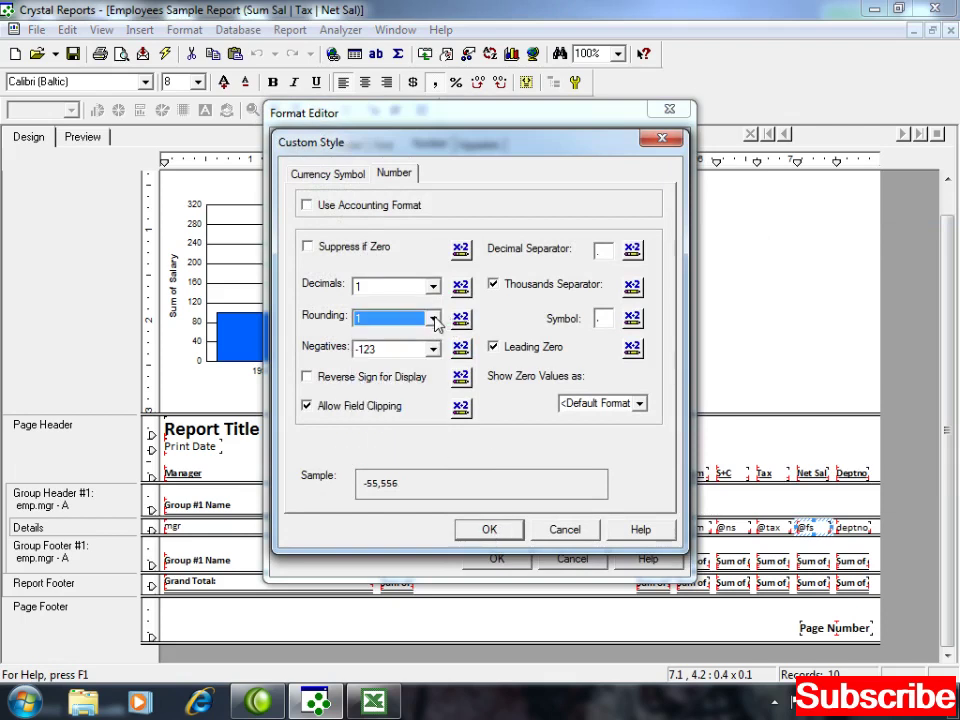
left_click(490, 531)
left_click(497, 560)
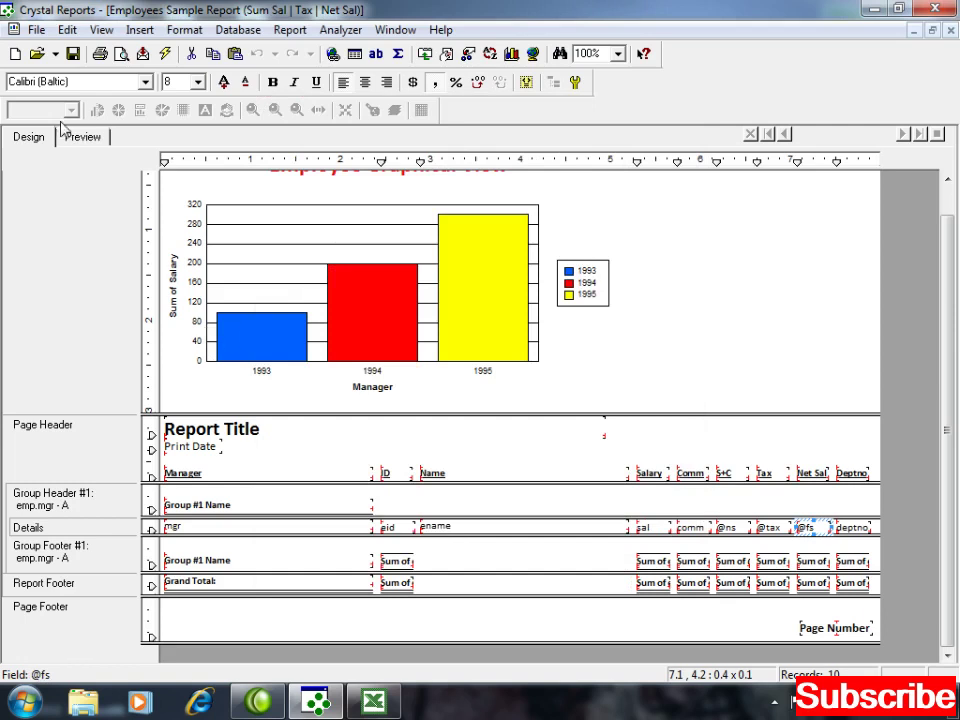
- Preview the report to check the S+C, Tax and Net Sal number formats, and return to the design view
left_click(79, 138)
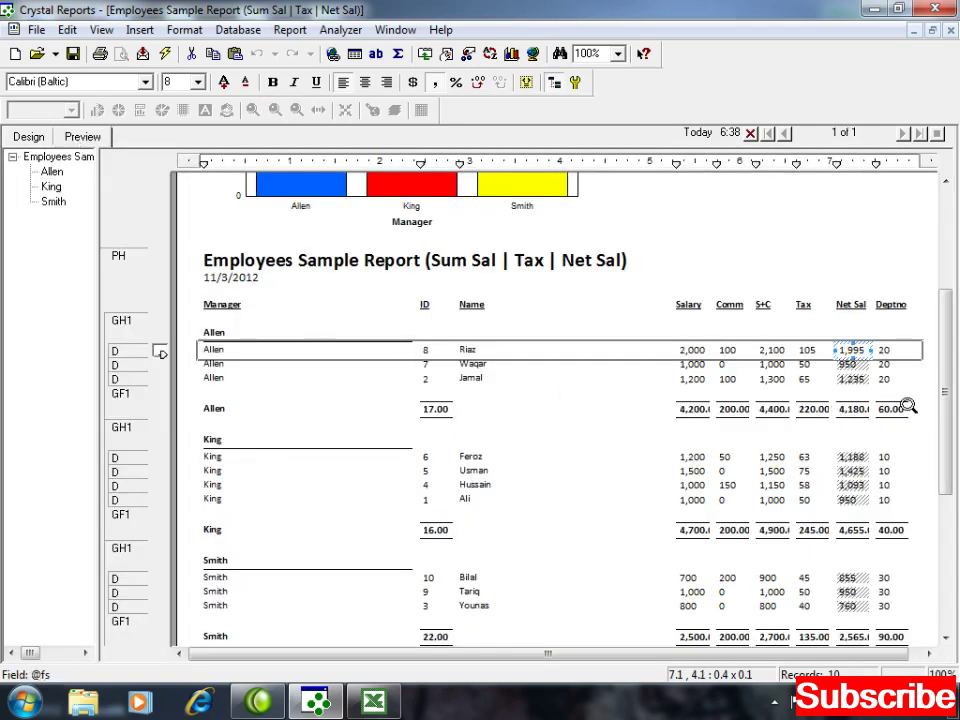
left_click(626, 416)
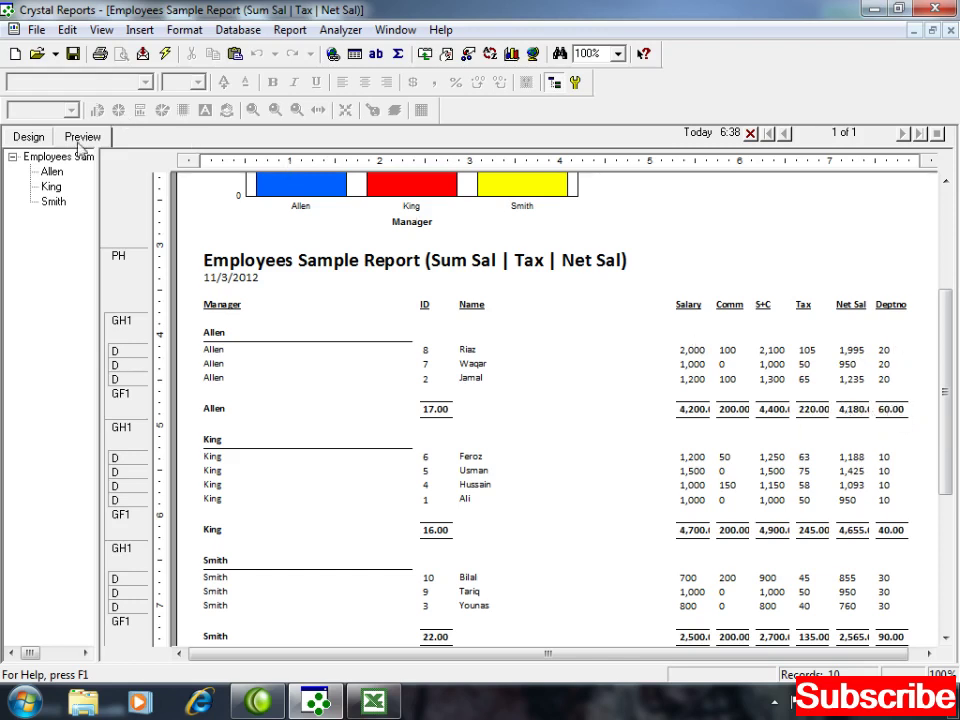
left_click(30, 137)
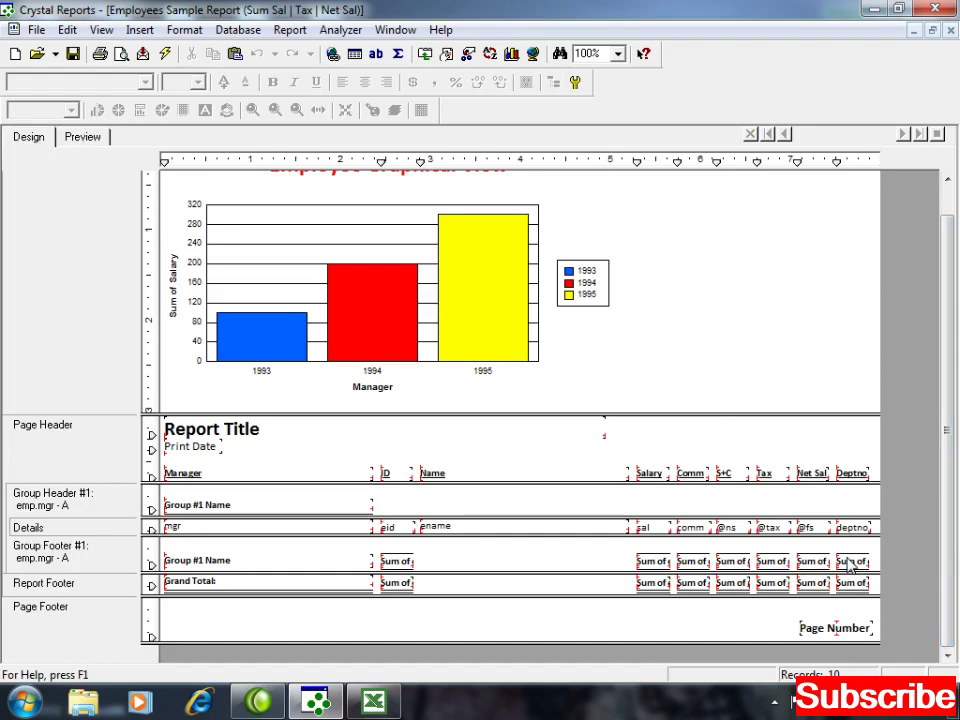
- Try deleting the deptno field from the Details section, check the preview, and undo the deletion
left_click(852, 528)
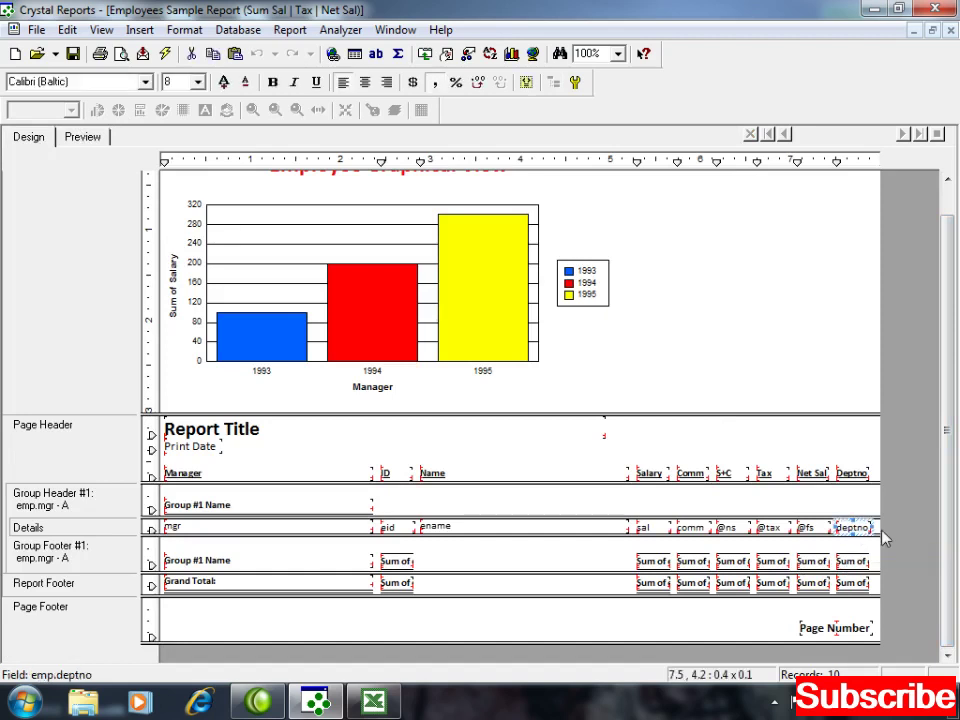
key("Delete")
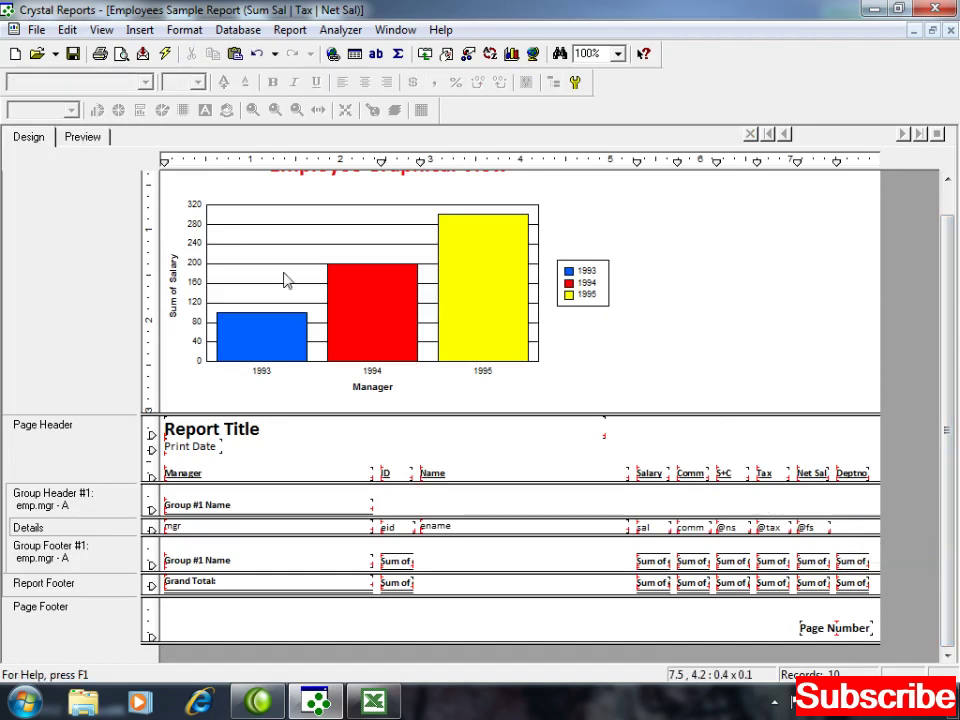
left_click(84, 136)
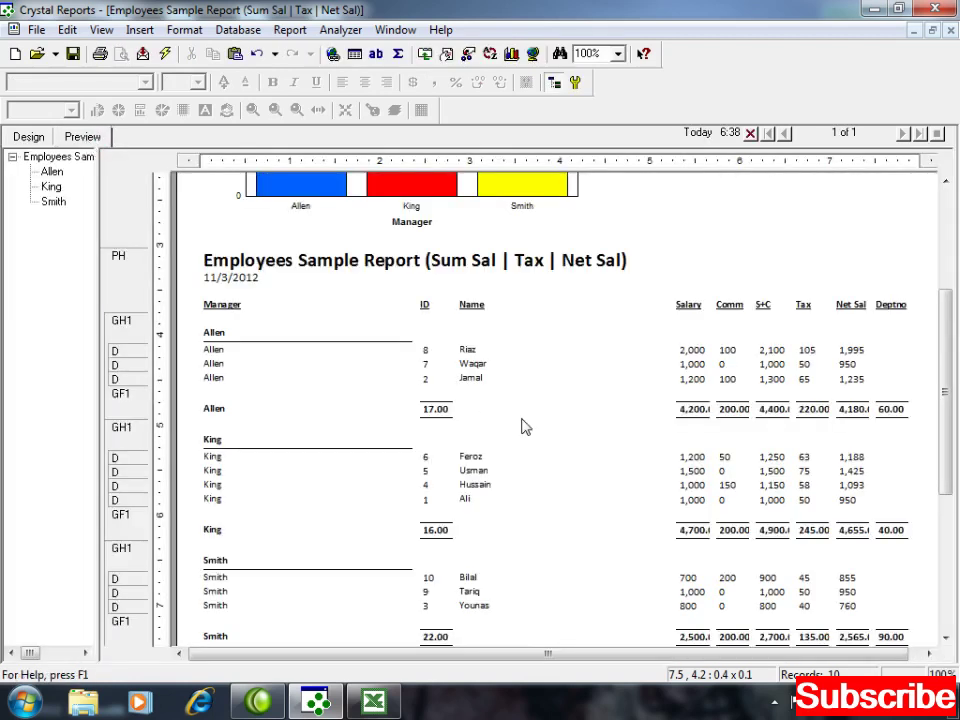
left_click(28, 137)
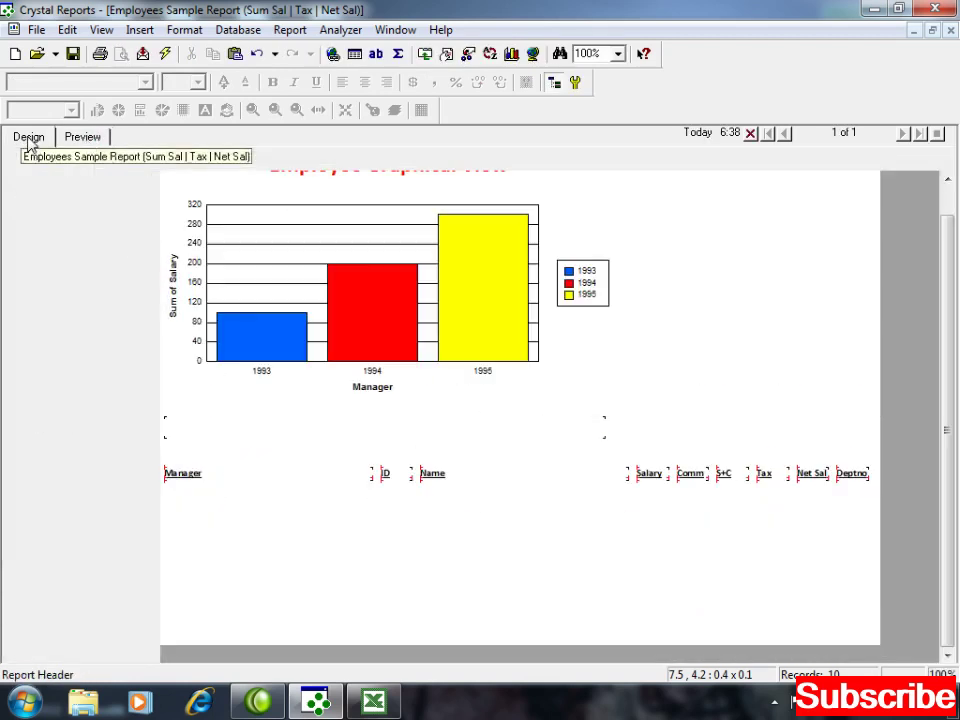
key("ctrl+z")
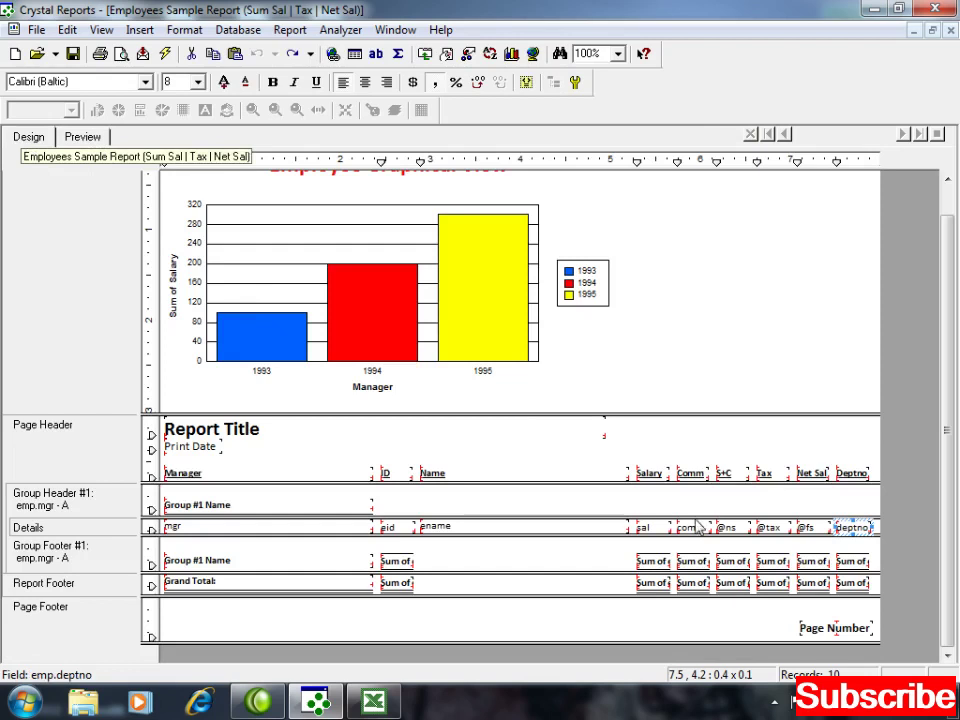
- Delete the Sum of deptno fields from Group Footer #1 and the Report Footer, and preview the report
left_click(853, 562)
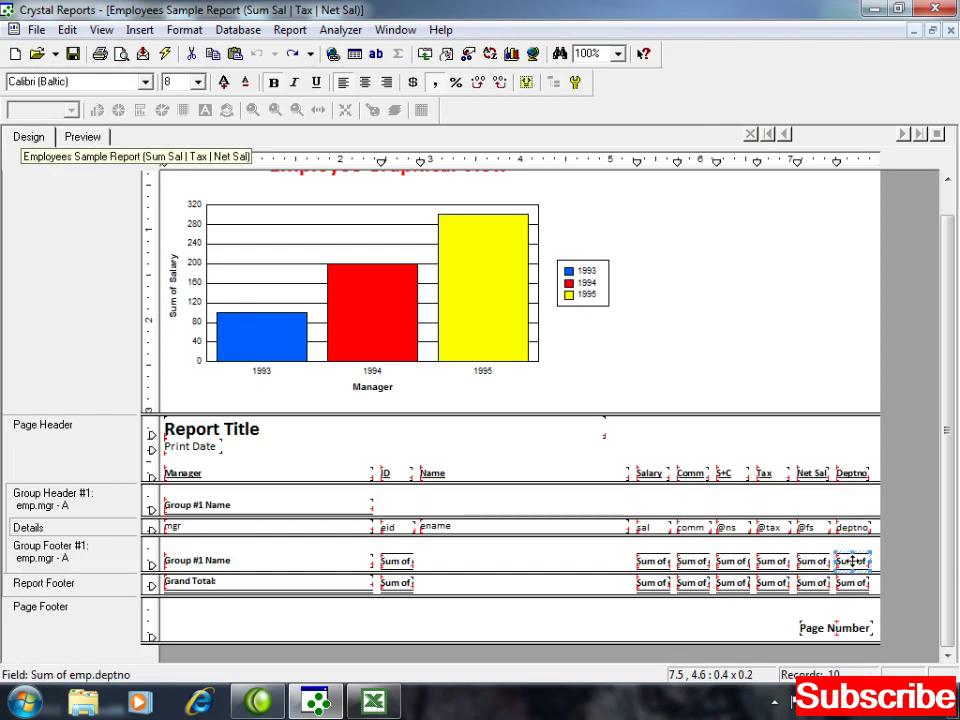
key("Delete")
left_click(853, 582)
key("Delete")
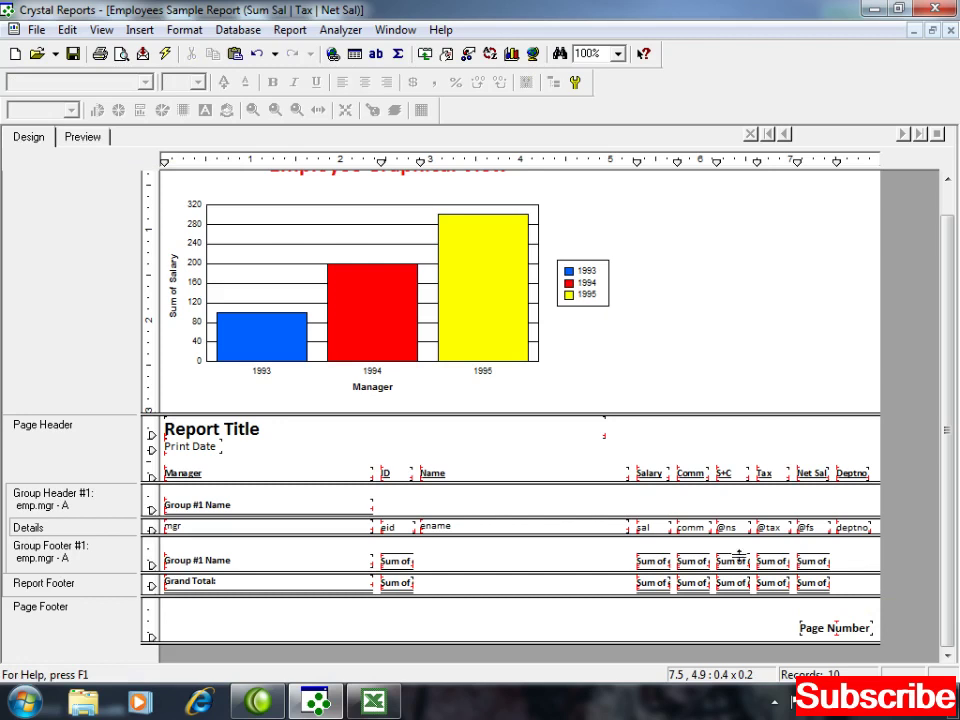
left_click(86, 138)
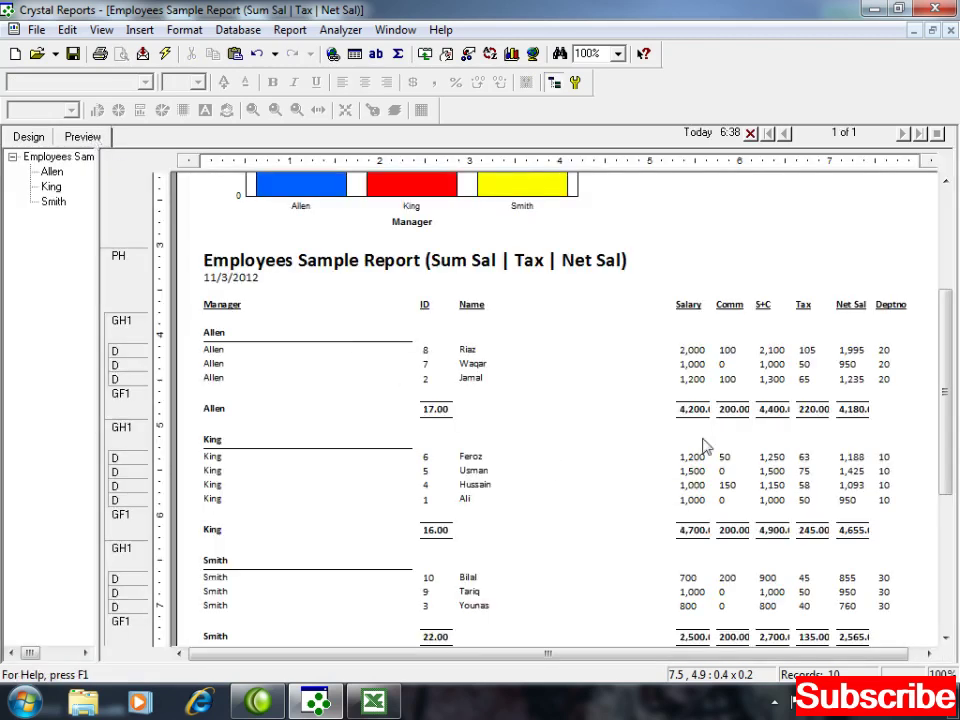